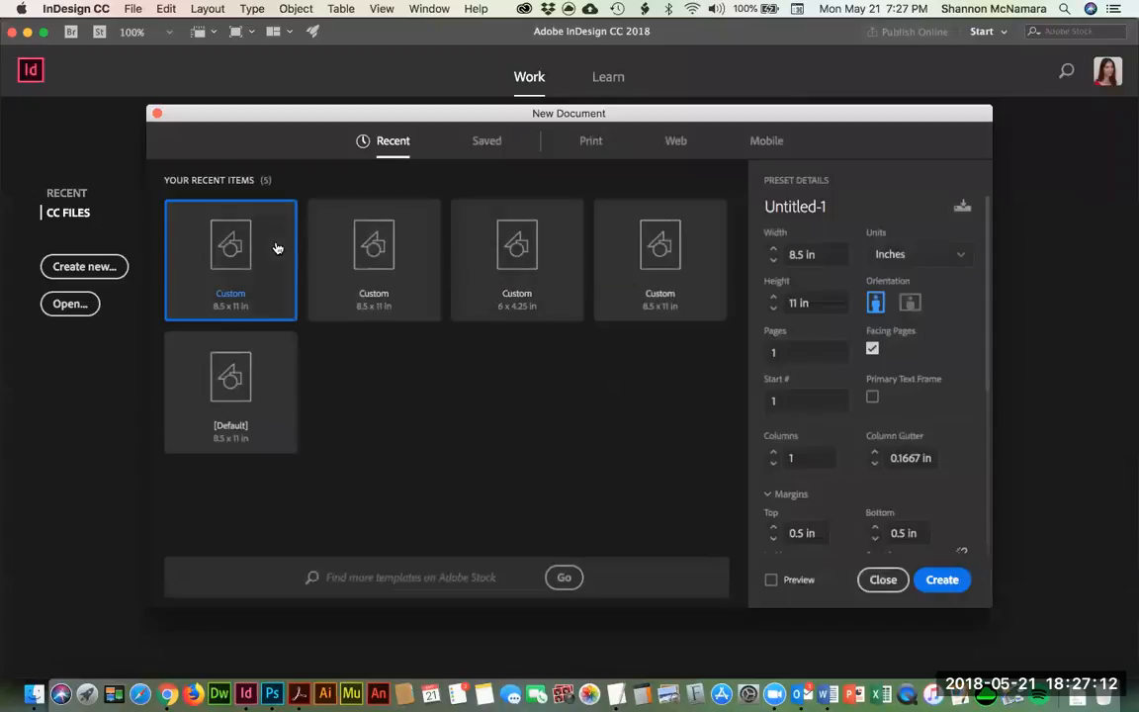
Step: Examine the blank print document presets, including Letter, Legal and Tabloid, and look through the full preset list
click(590, 144)
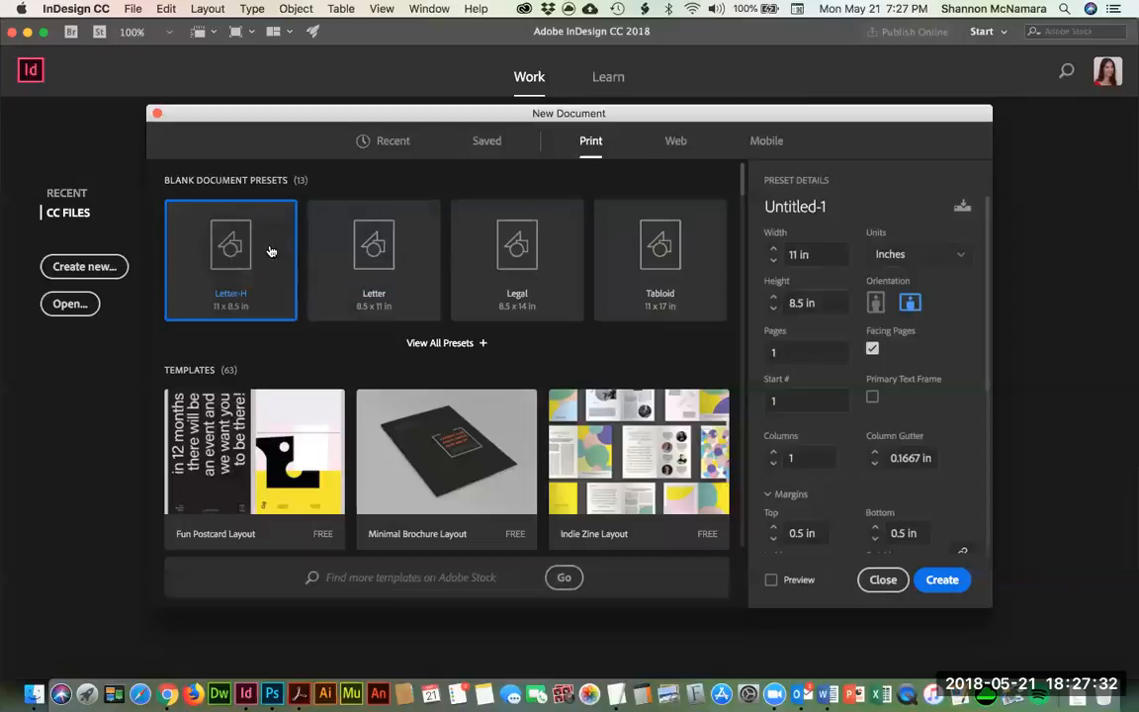
click(376, 241)
click(457, 219)
click(633, 245)
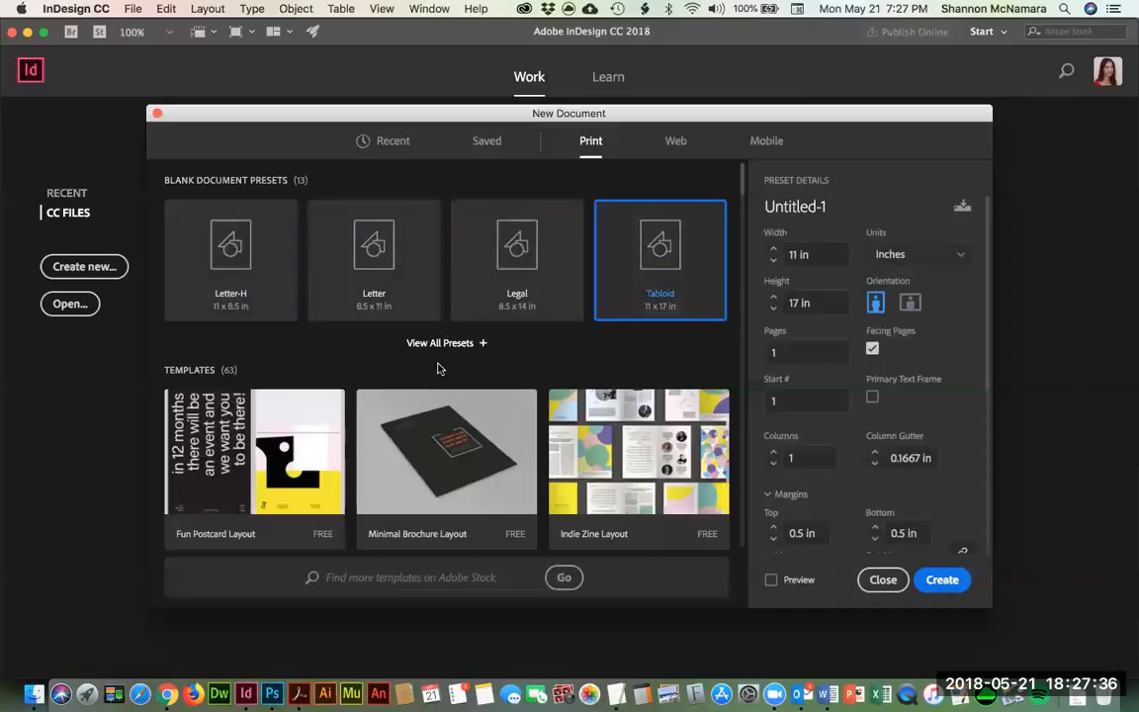
click(479, 344)
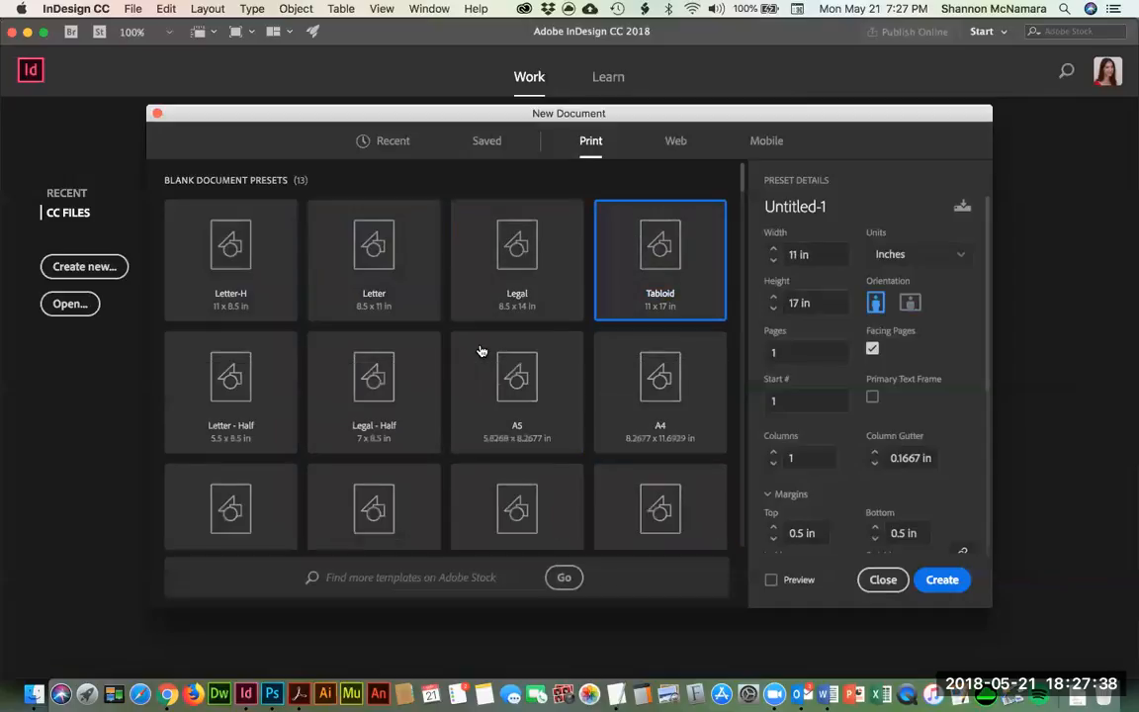
scroll(485, 352, down, 2)
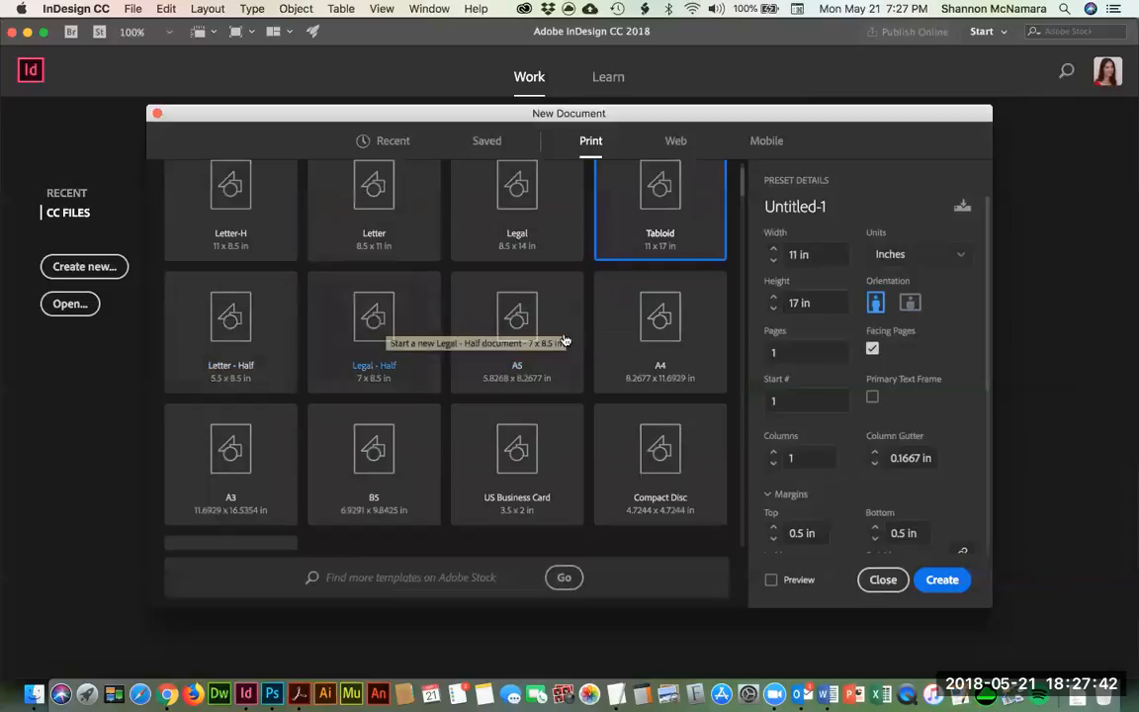
scroll(534, 327, down, 6)
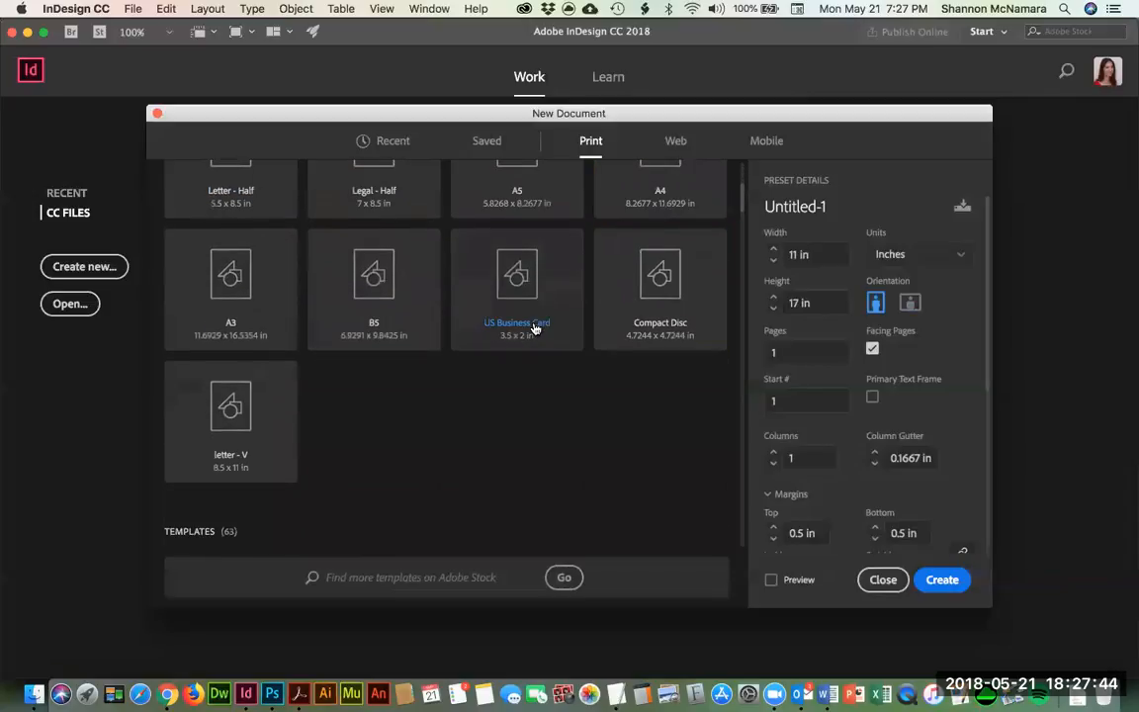
scroll(534, 327, up, 4)
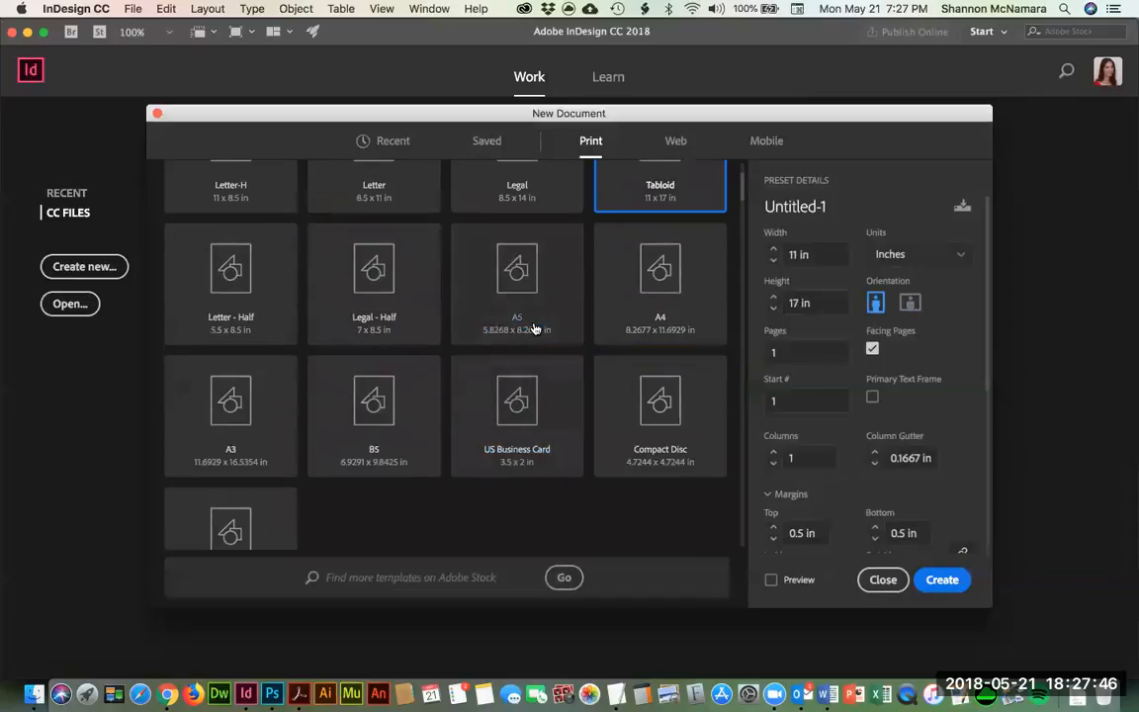
scroll(534, 327, up, 3)
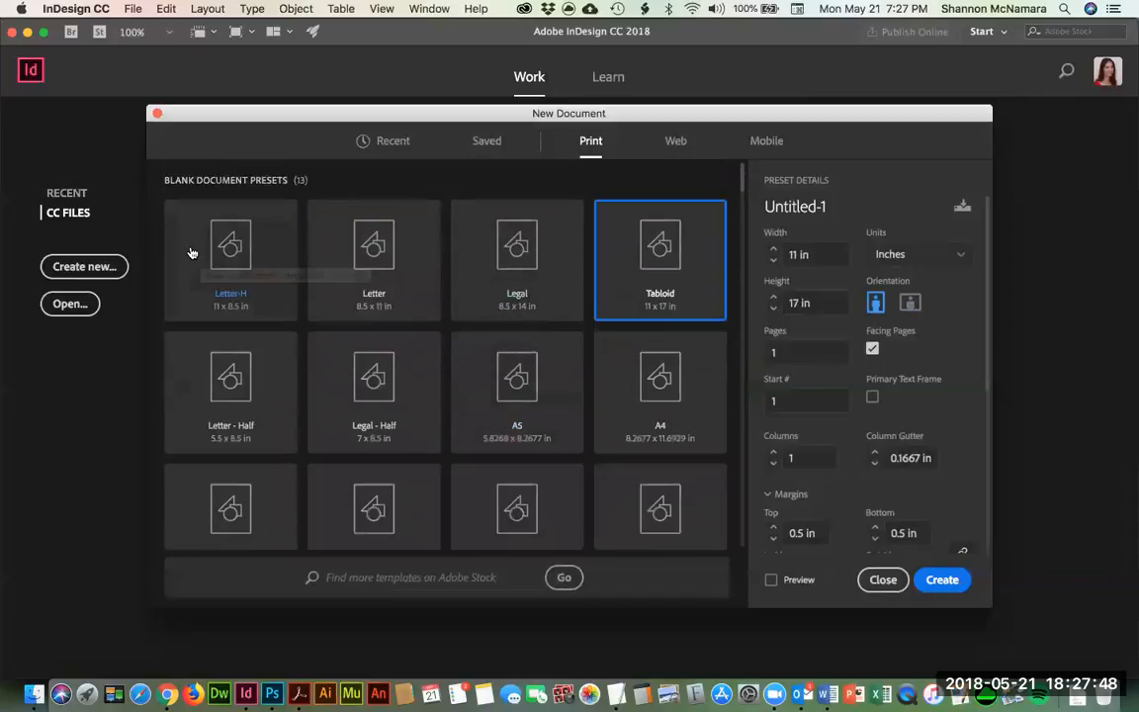
Step: Examine the blank web document presets and look through the full list of mobile device presets
click(673, 142)
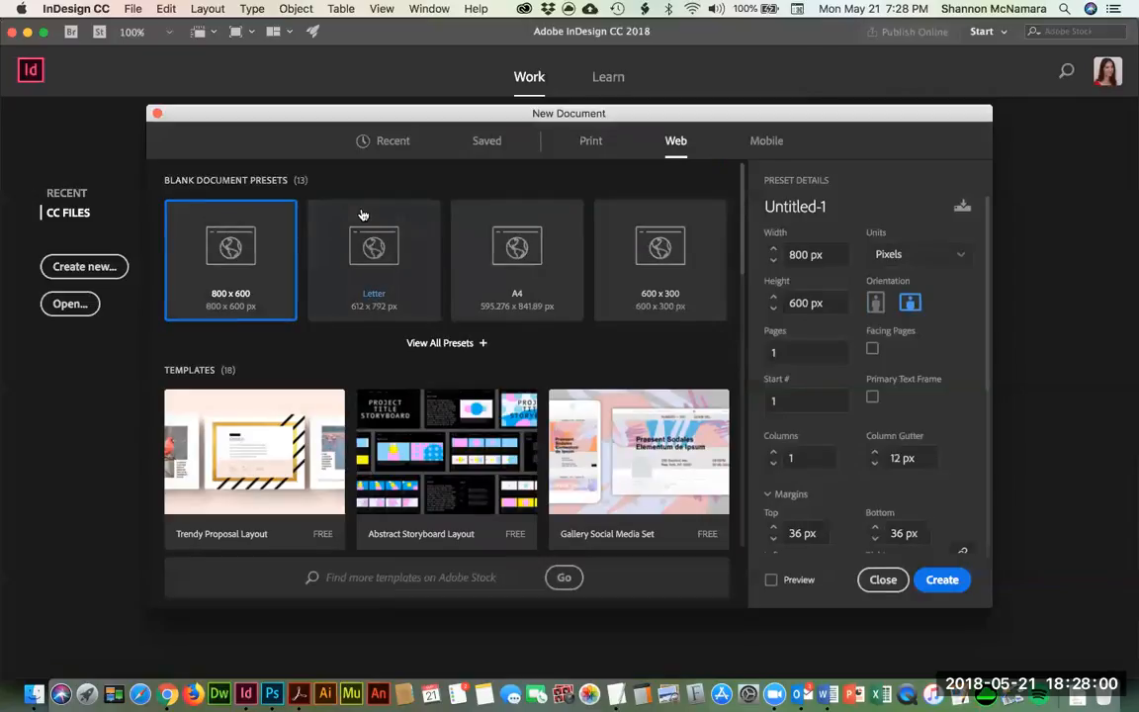
click(764, 141)
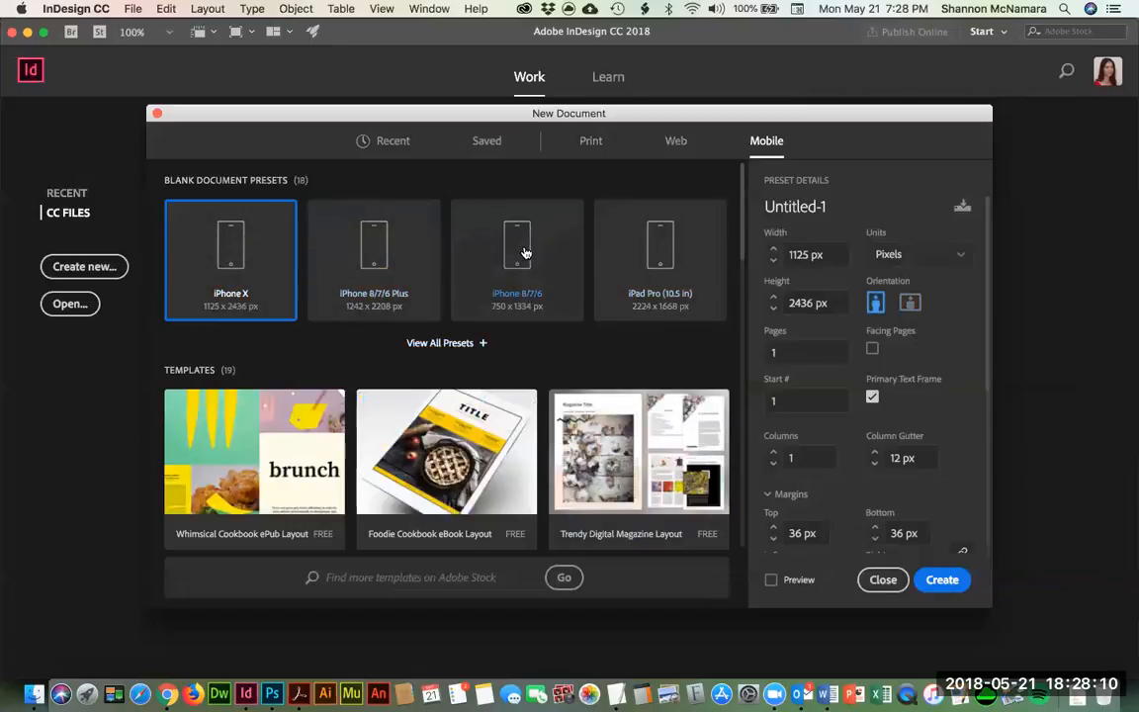
click(437, 343)
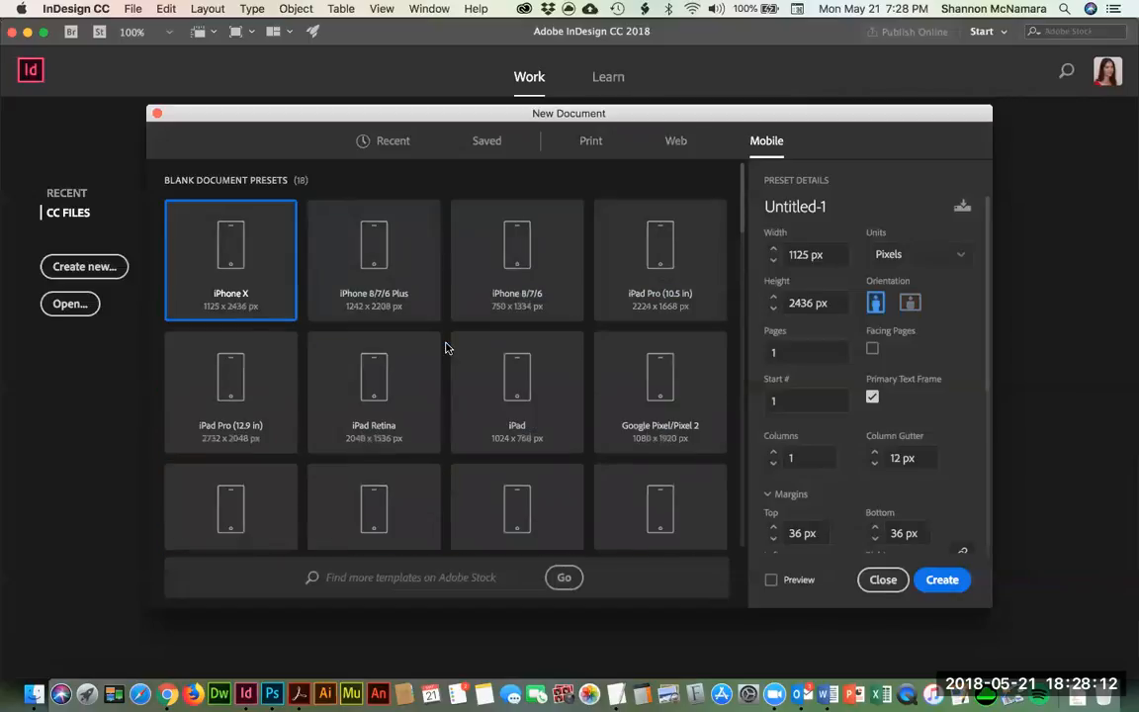
scroll(447, 346, down, 3)
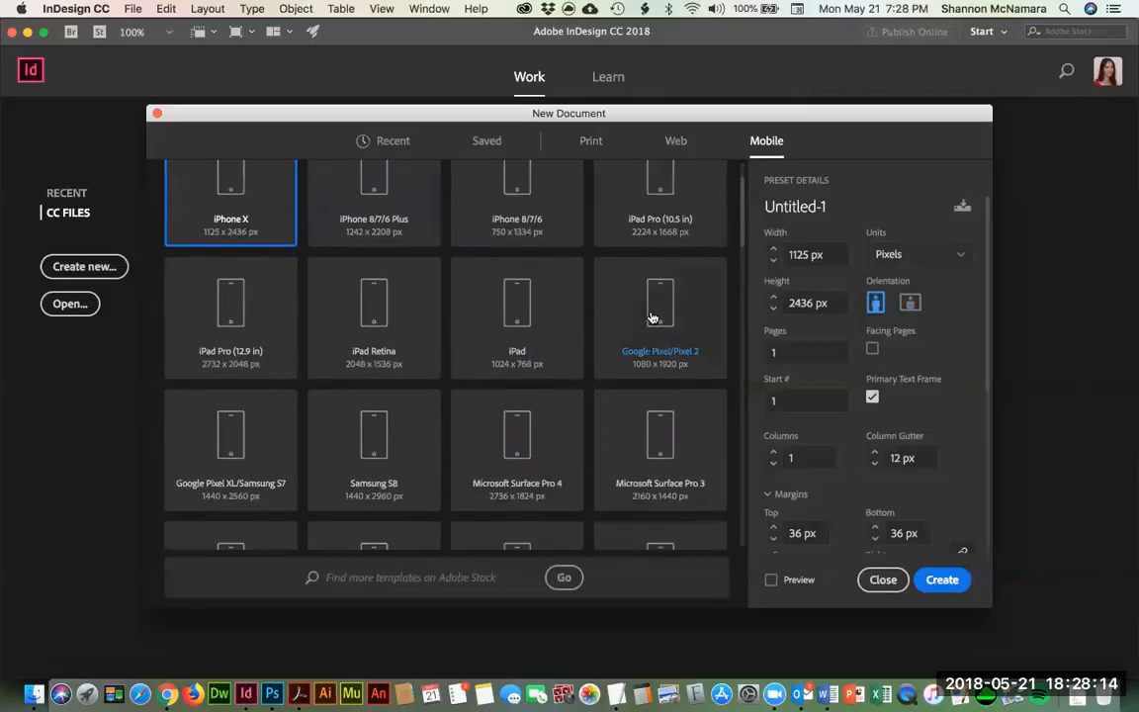
scroll(647, 312, down, 1)
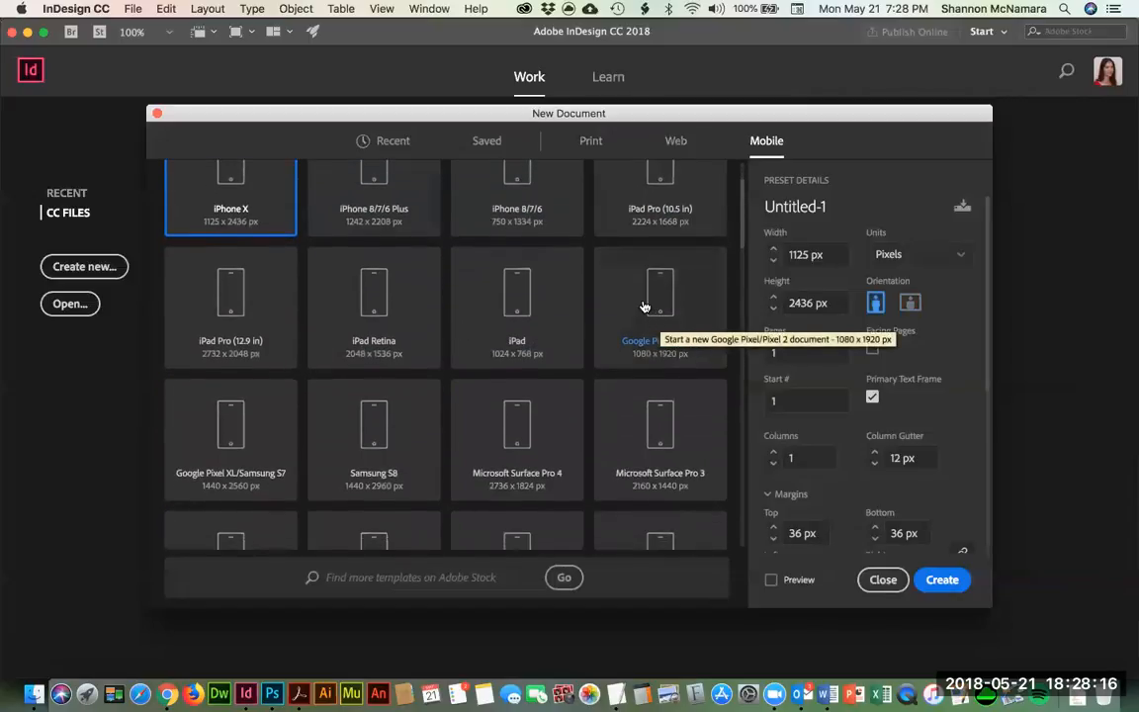
scroll(494, 297, up, 3)
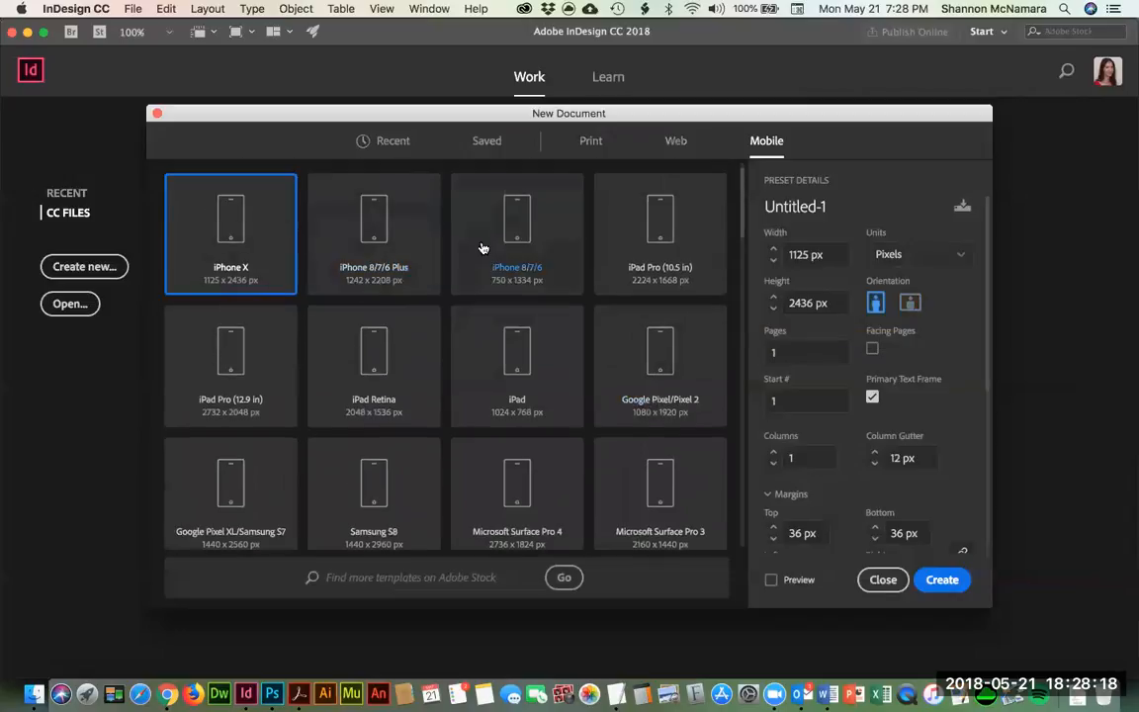
scroll(482, 360, down, 5)
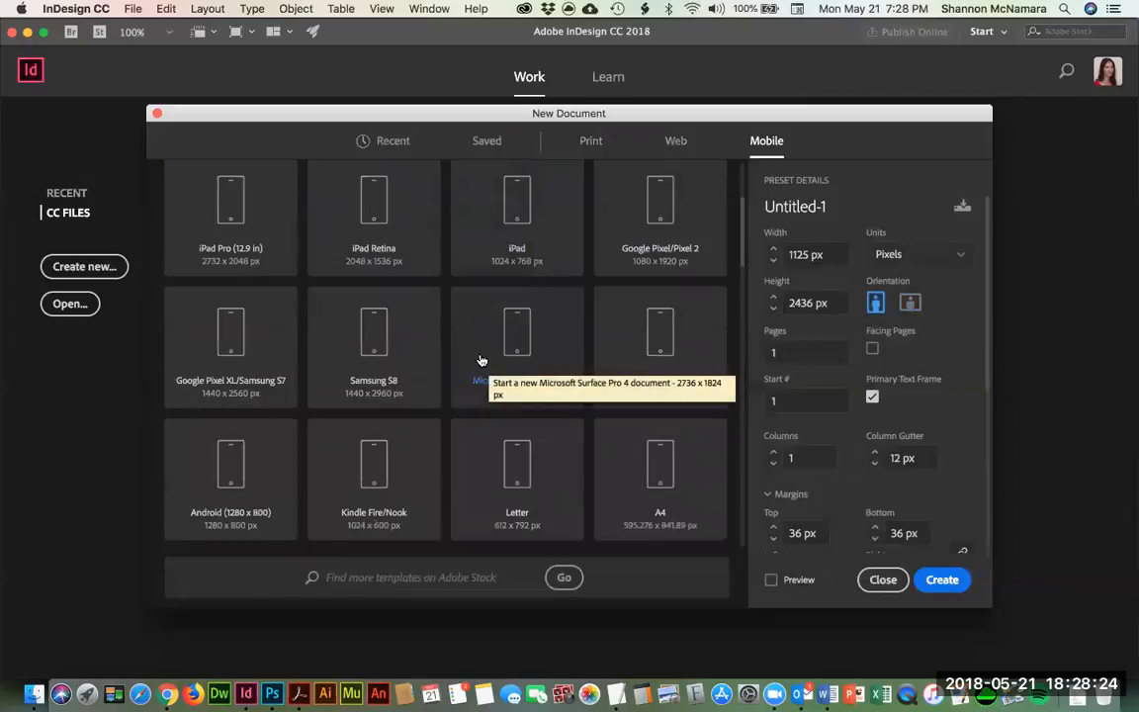
scroll(482, 360, down, 5)
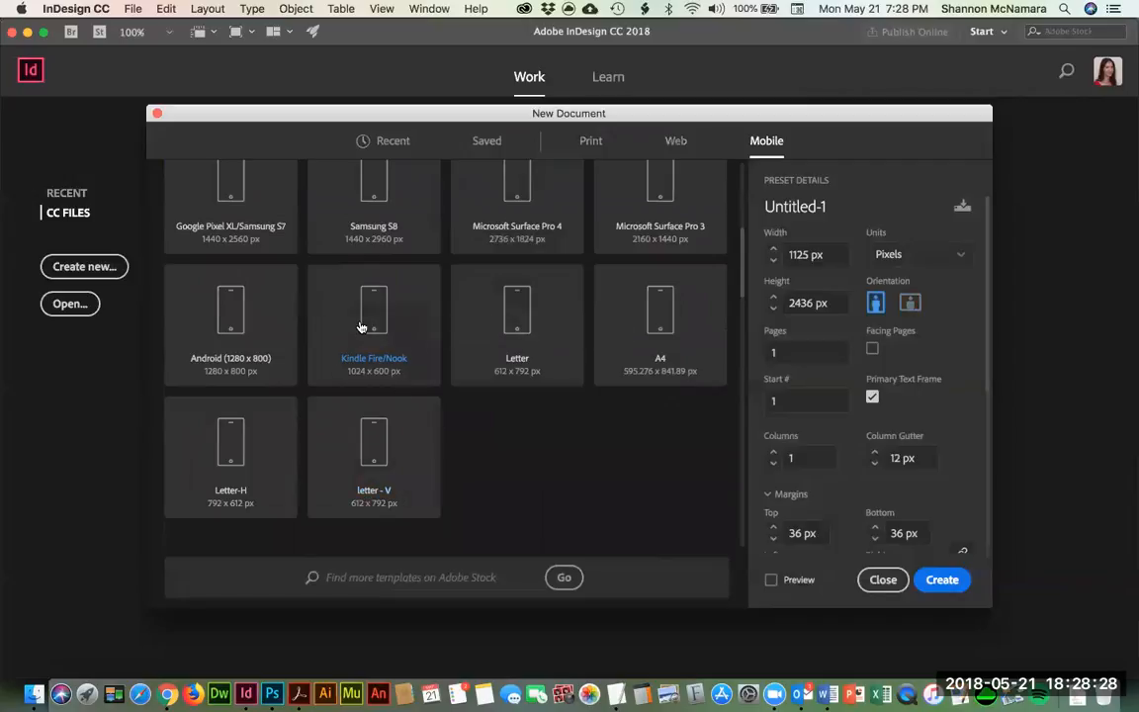
scroll(361, 326, up, 10)
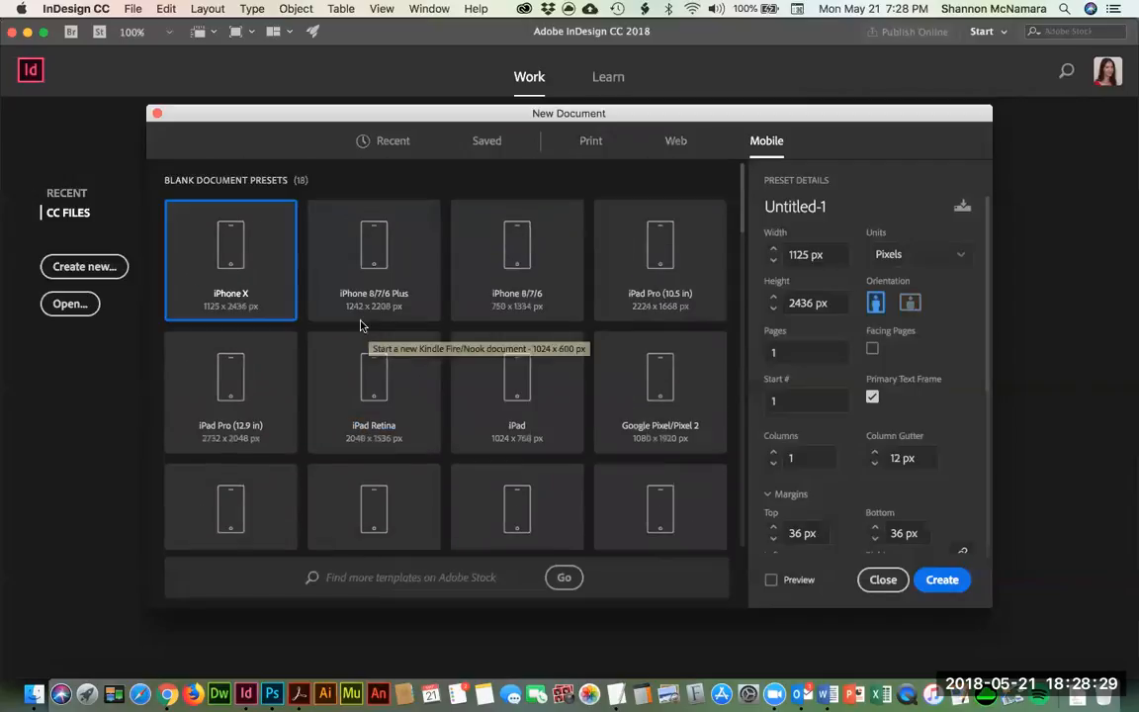
Step: Create a new print document from the 8.5 x 11 in Letter preset
click(593, 142)
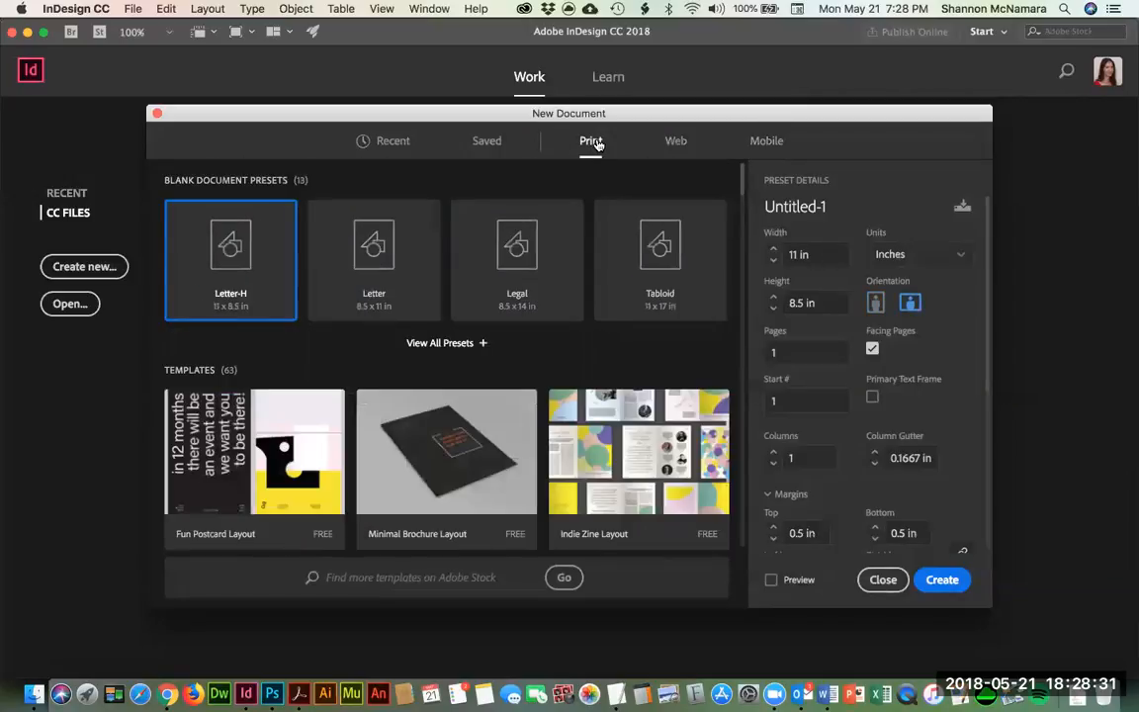
click(356, 236)
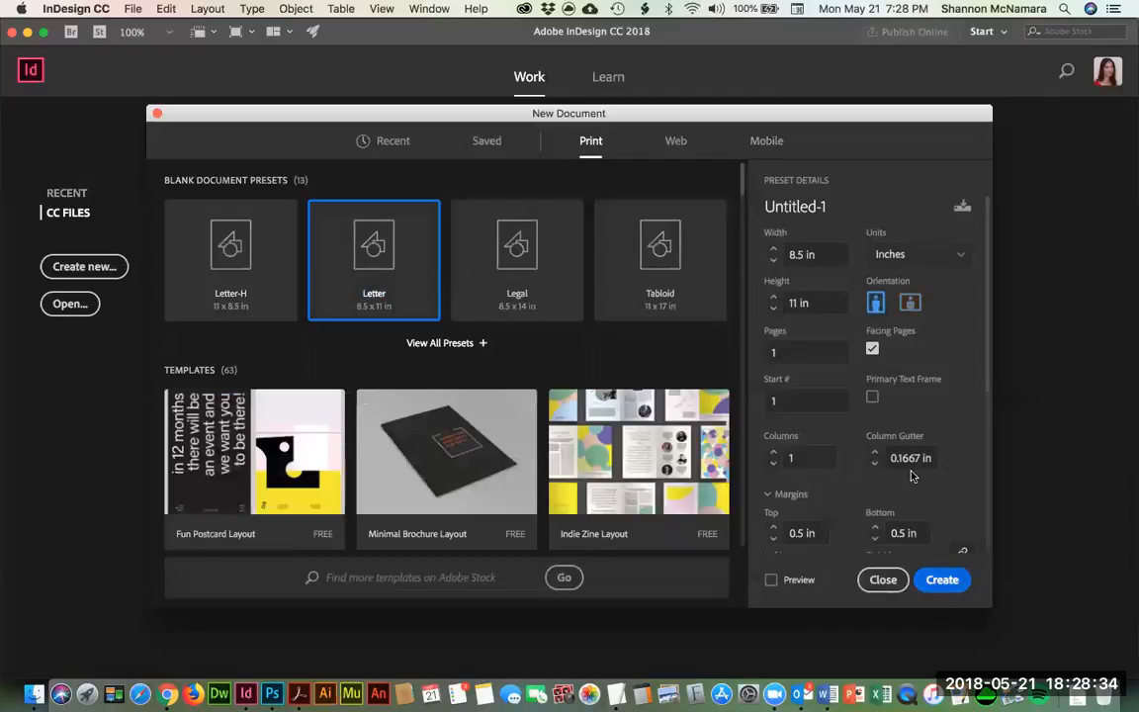
scroll(911, 475, down, 5)
click(939, 579)
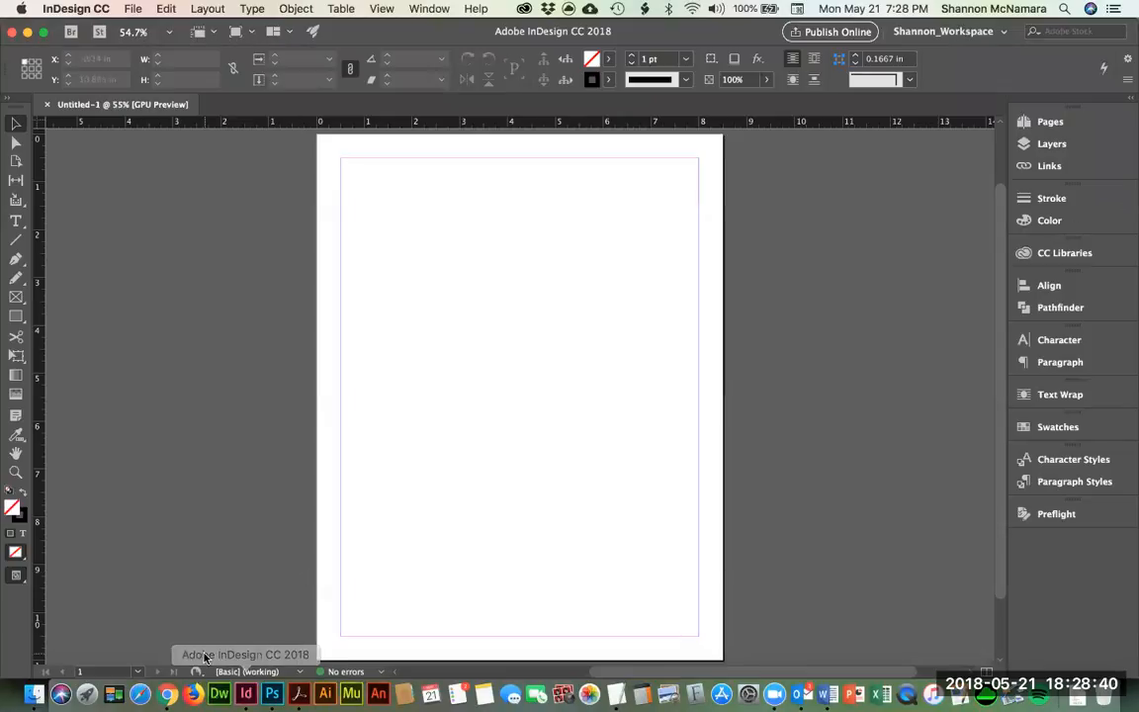
Step: Switch to Chrome, open color.adobe.com in a new tab and check which account is signed in
click(167, 694)
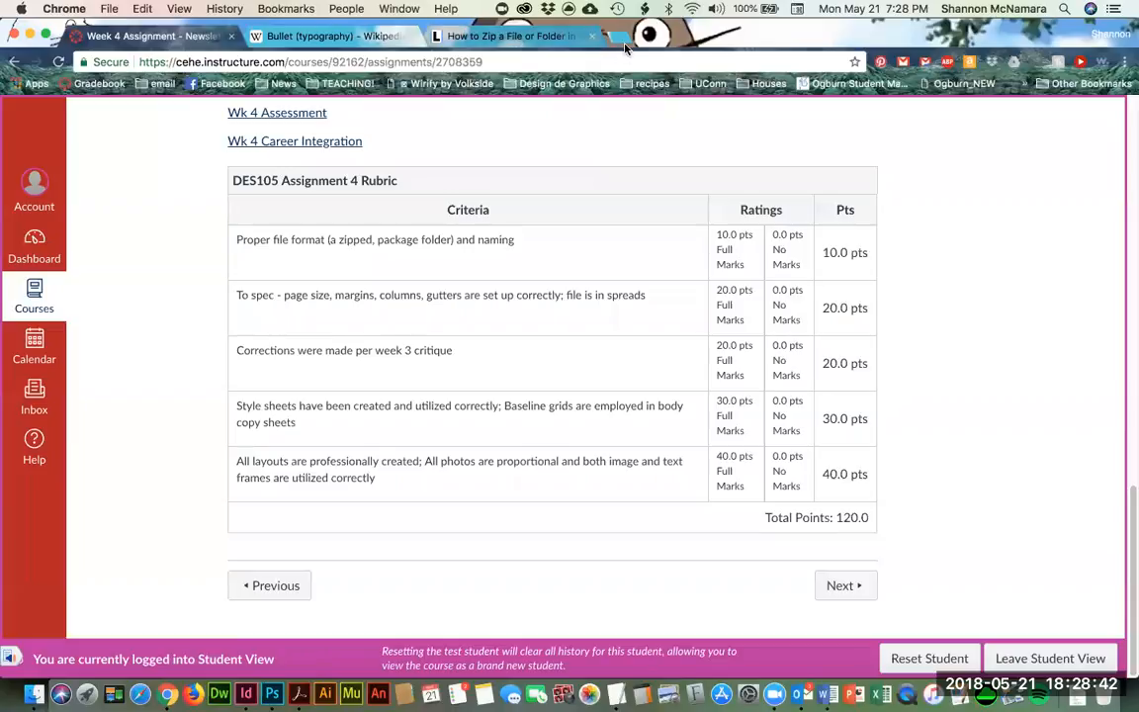
key(super+t)
text(color)
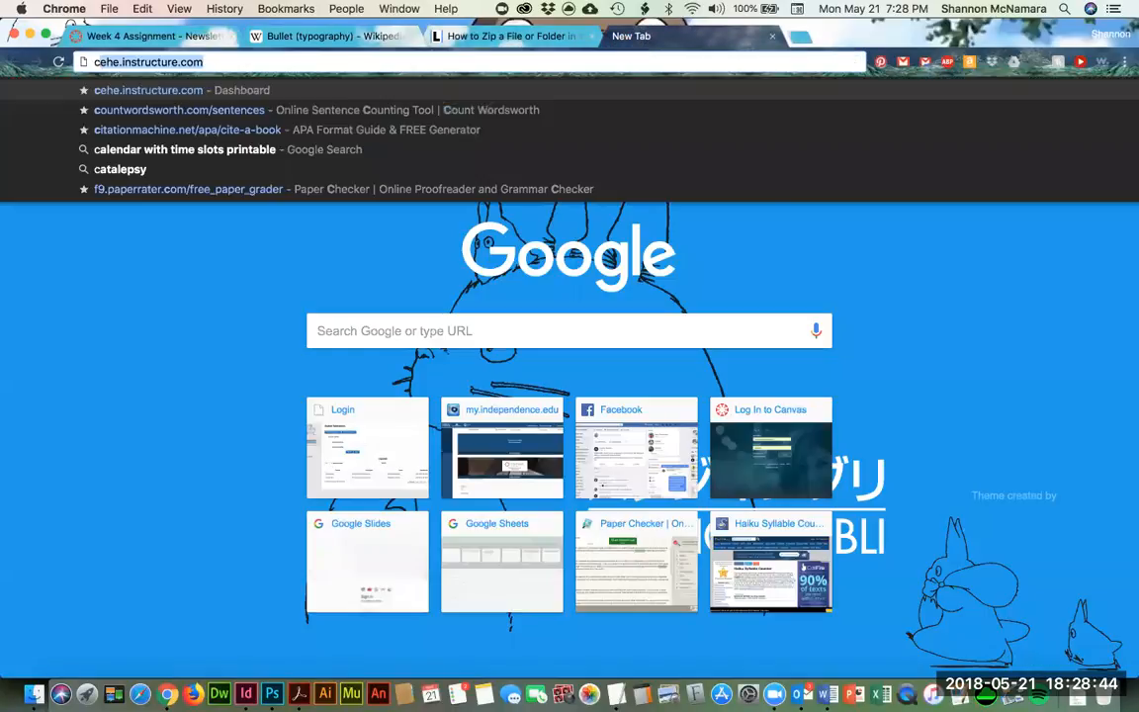
text(.adobe.com)
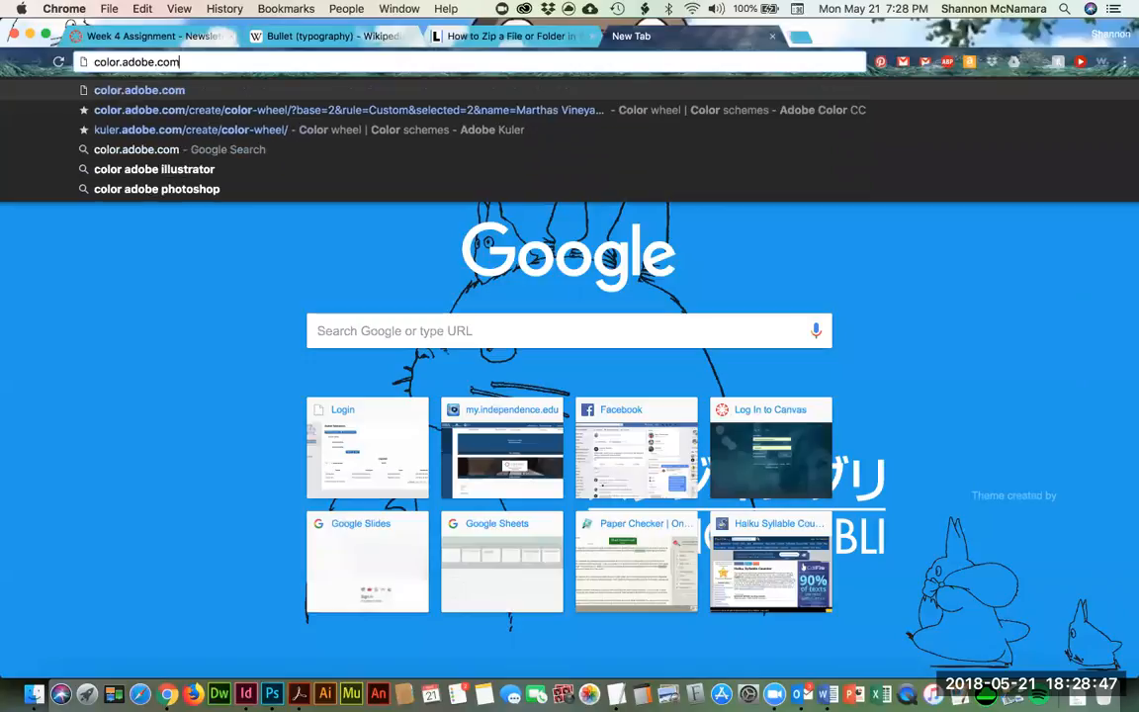
key(Return)
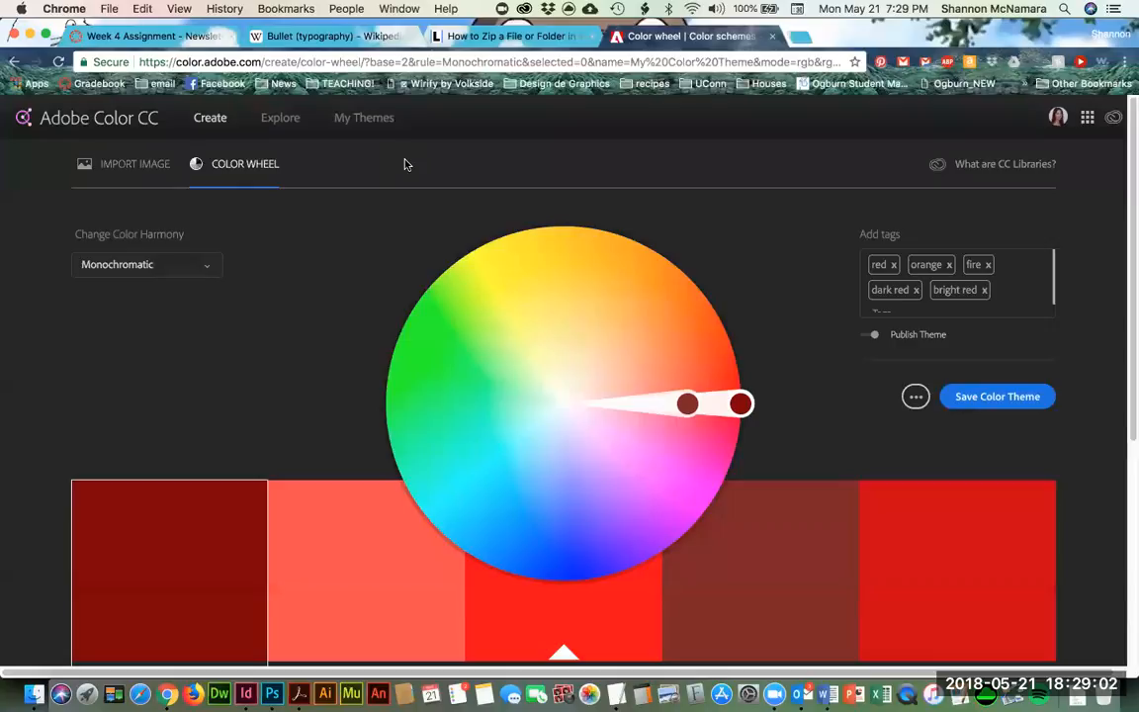
click(1057, 118)
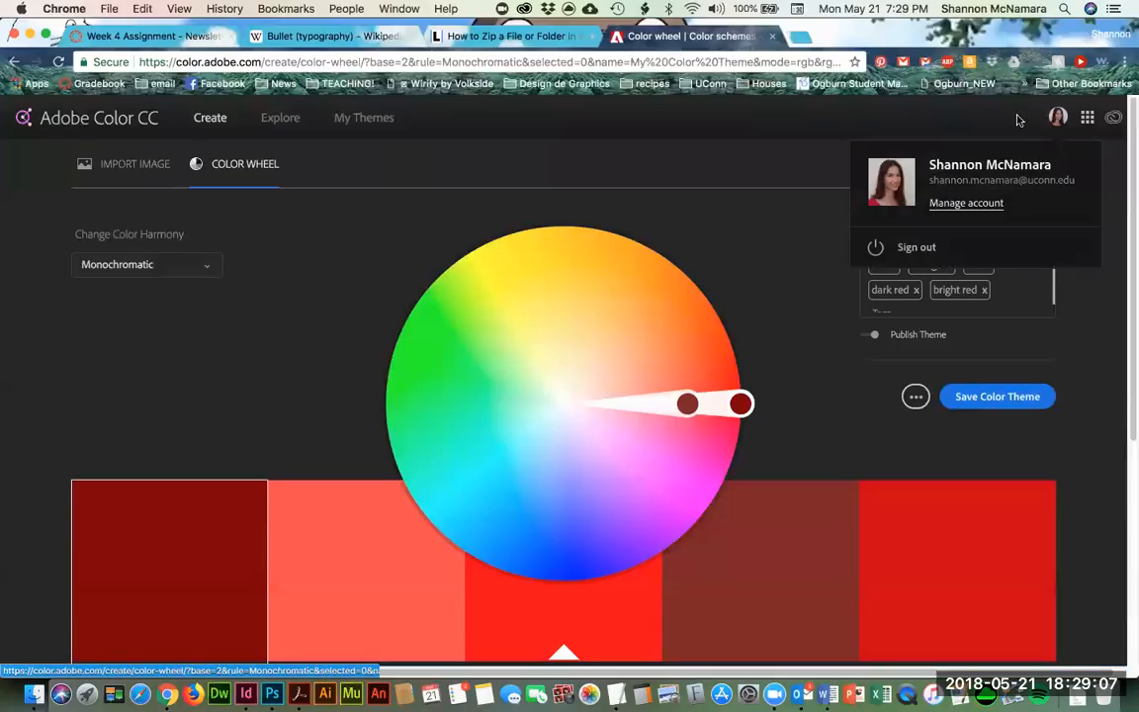
click(719, 156)
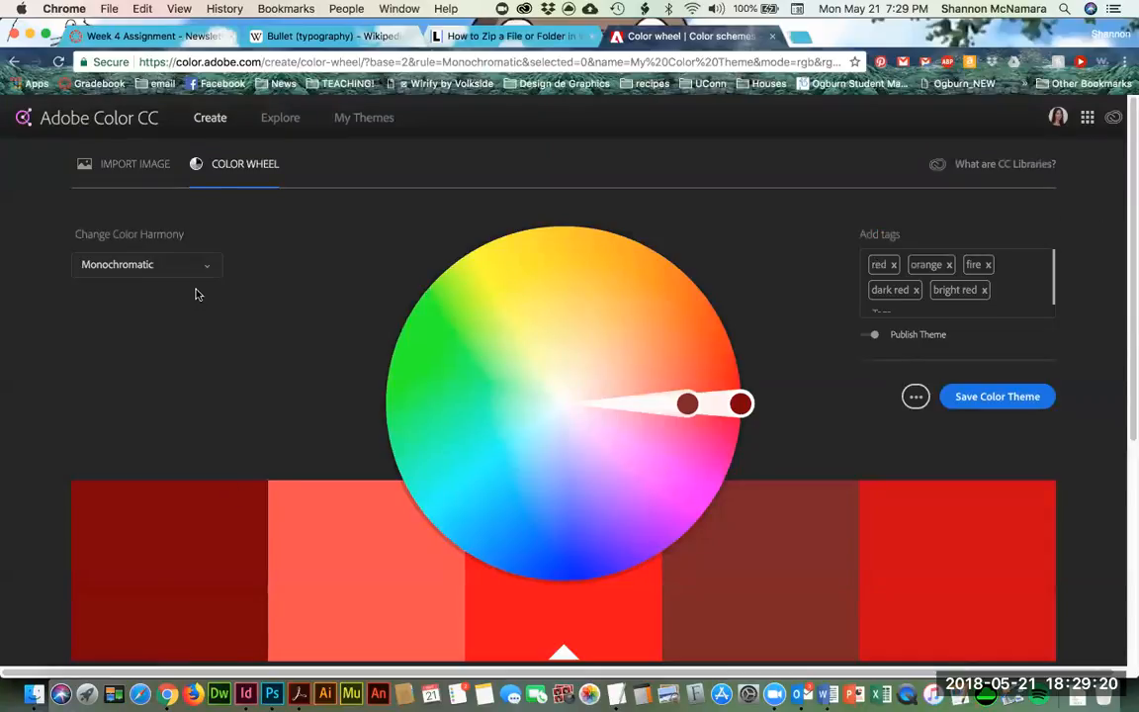
Step: Open the tan, blue and turquoise Marthas Vineyard theme from the DES 241 - MV library in the saved themes
click(362, 117)
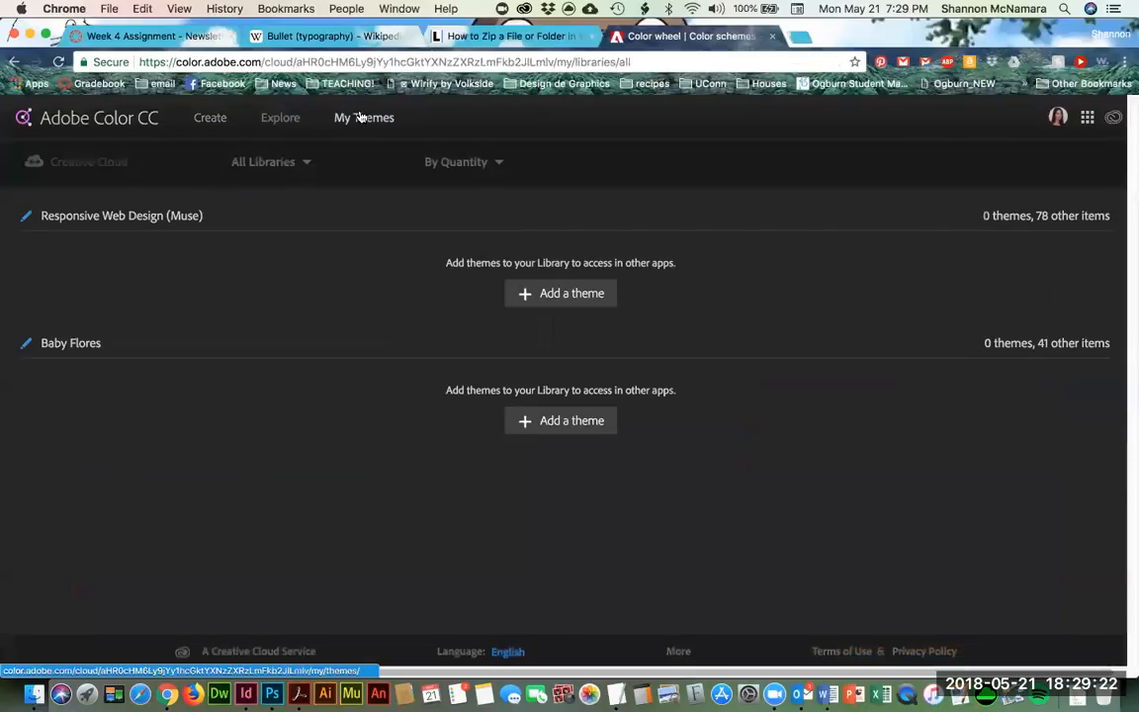
click(265, 161)
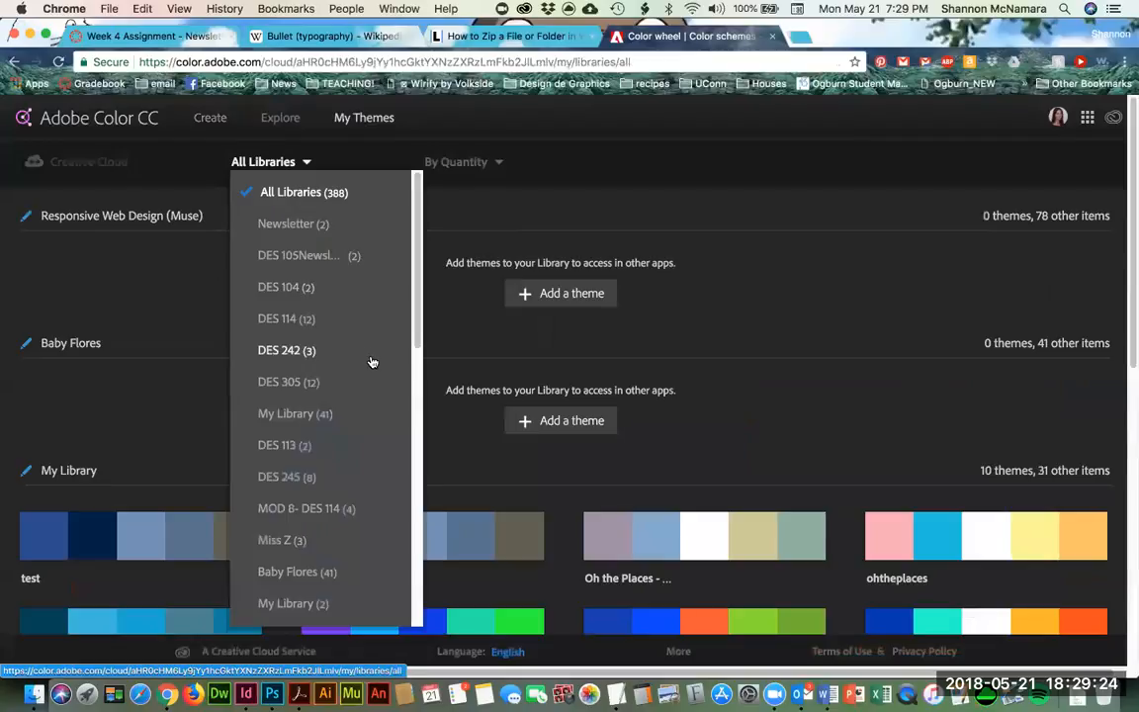
scroll(649, 412, down, 3)
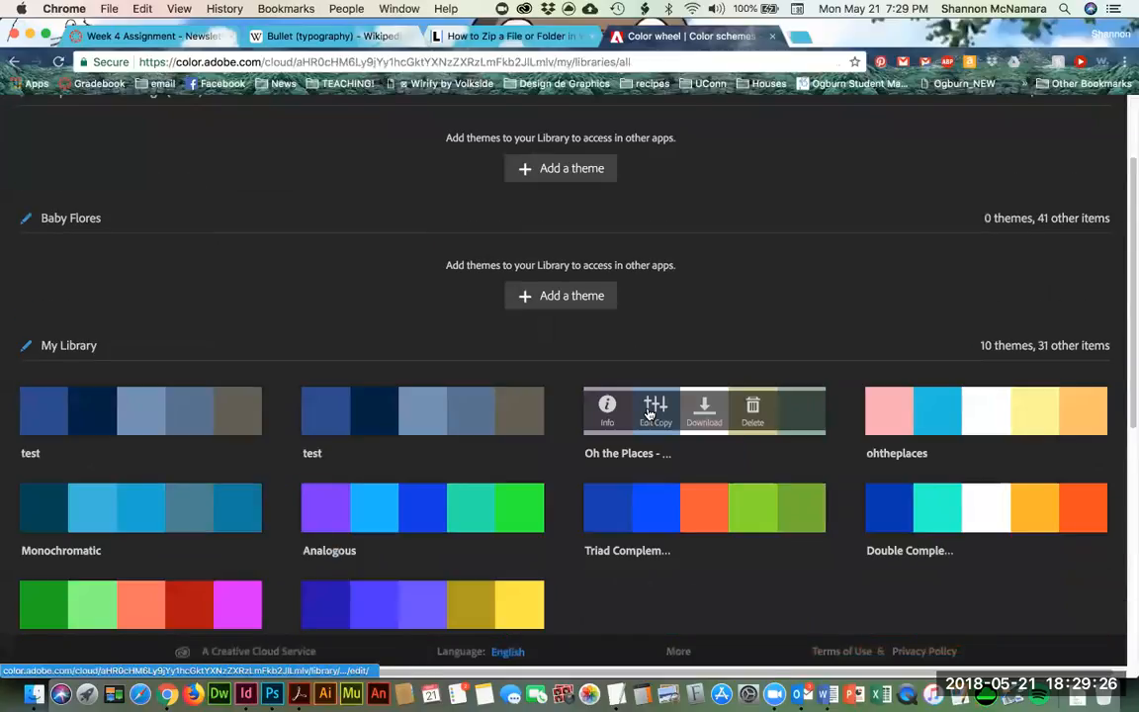
scroll(781, 569, down, 5)
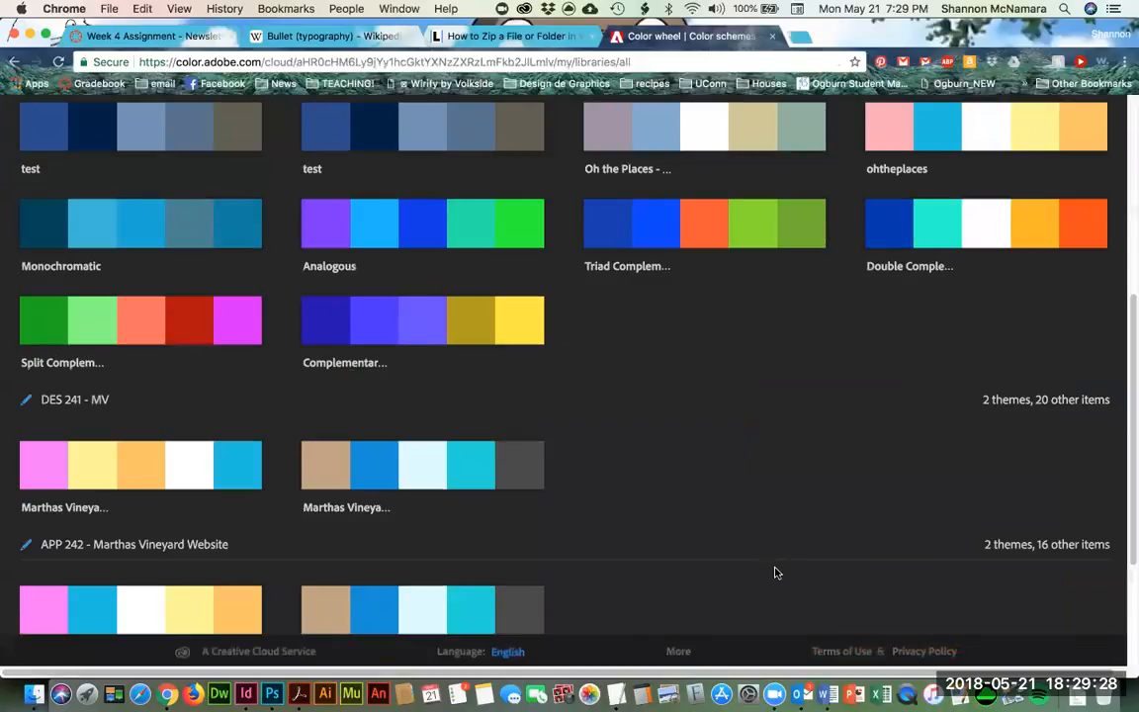
click(348, 508)
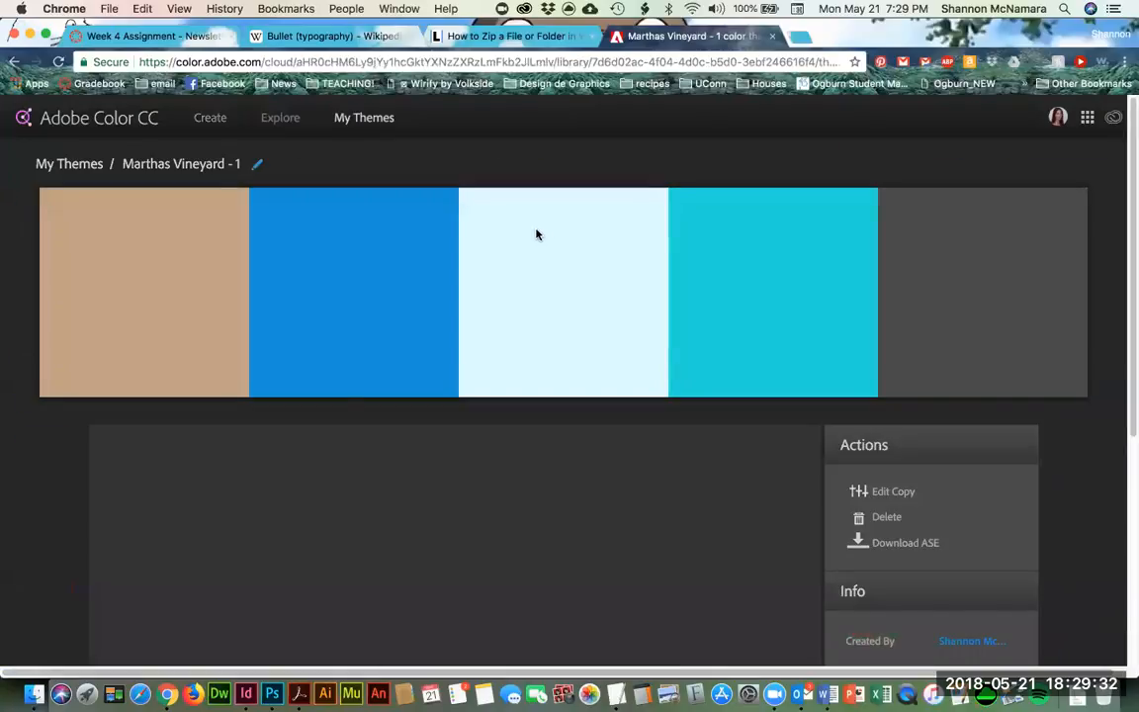
Step: Save a copy of the Marthas Vineyard - 1 color theme and open the copy's name for editing
click(914, 493)
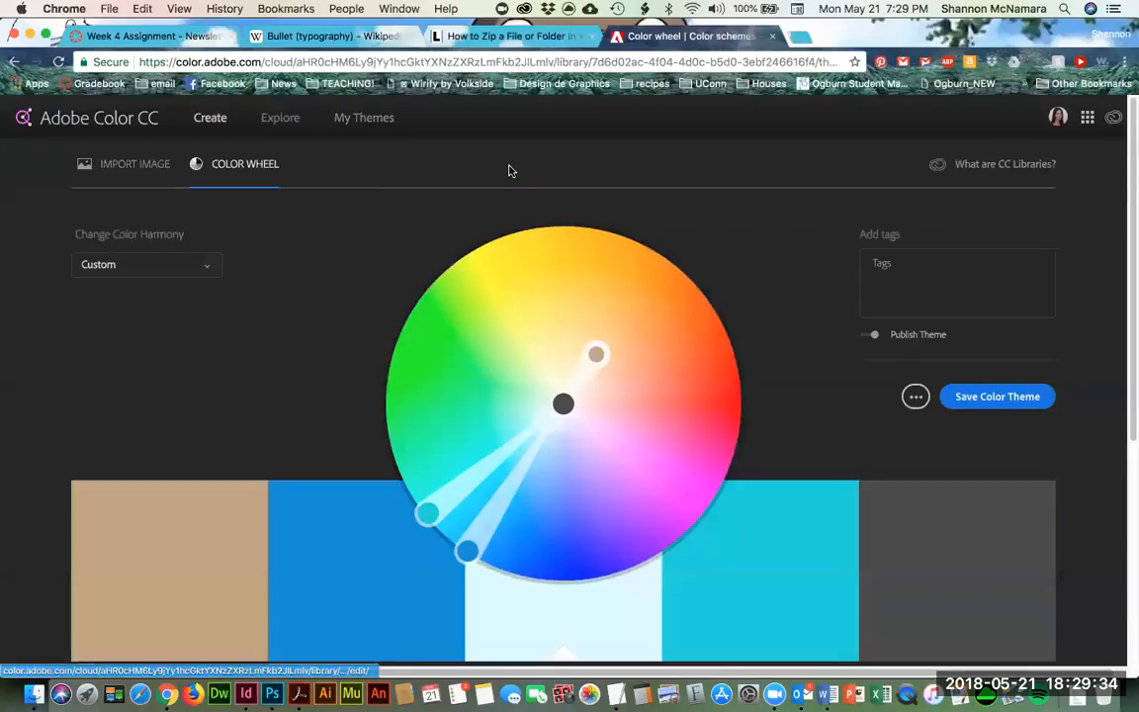
click(1014, 399)
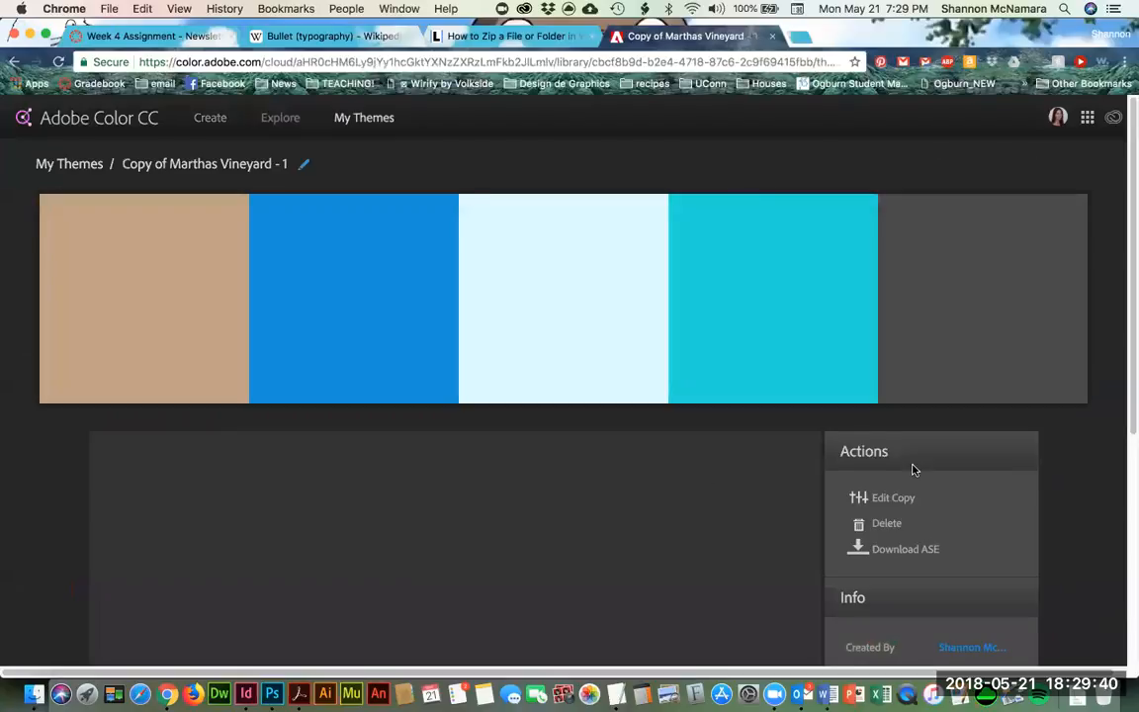
scroll(913, 470, down, 5)
scroll(929, 347, up, 5)
click(305, 166)
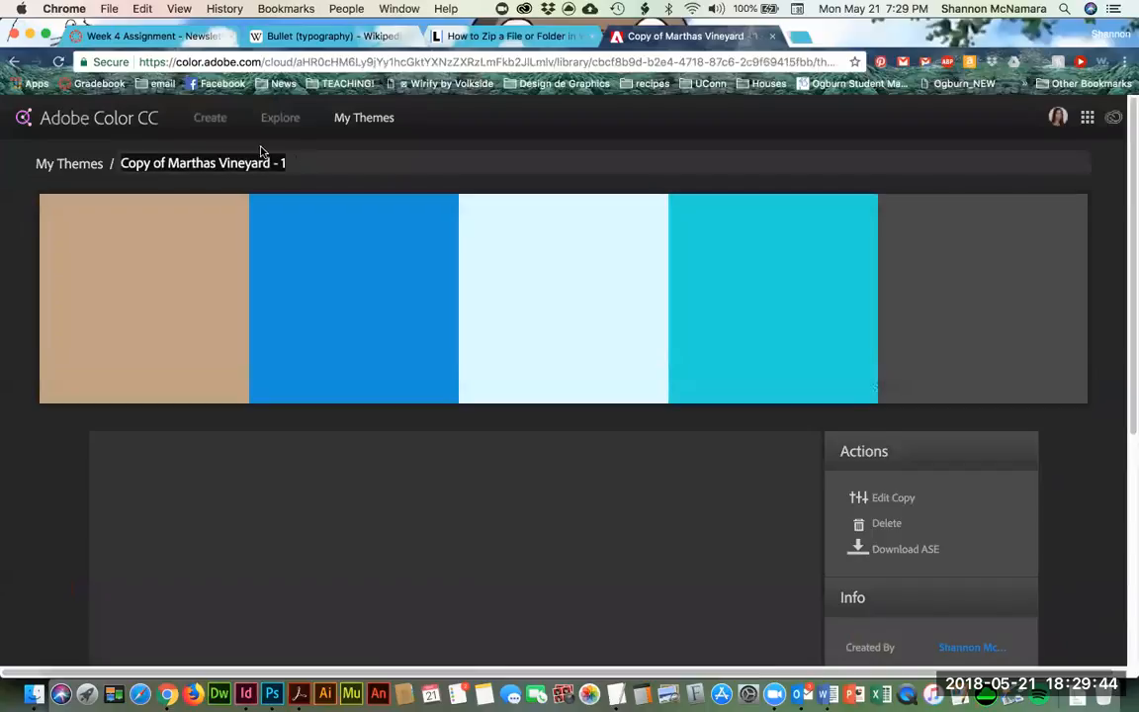
Step: Return to the saved themes, browse the libraries, and open the color wheel with the copied theme's colors
click(76, 162)
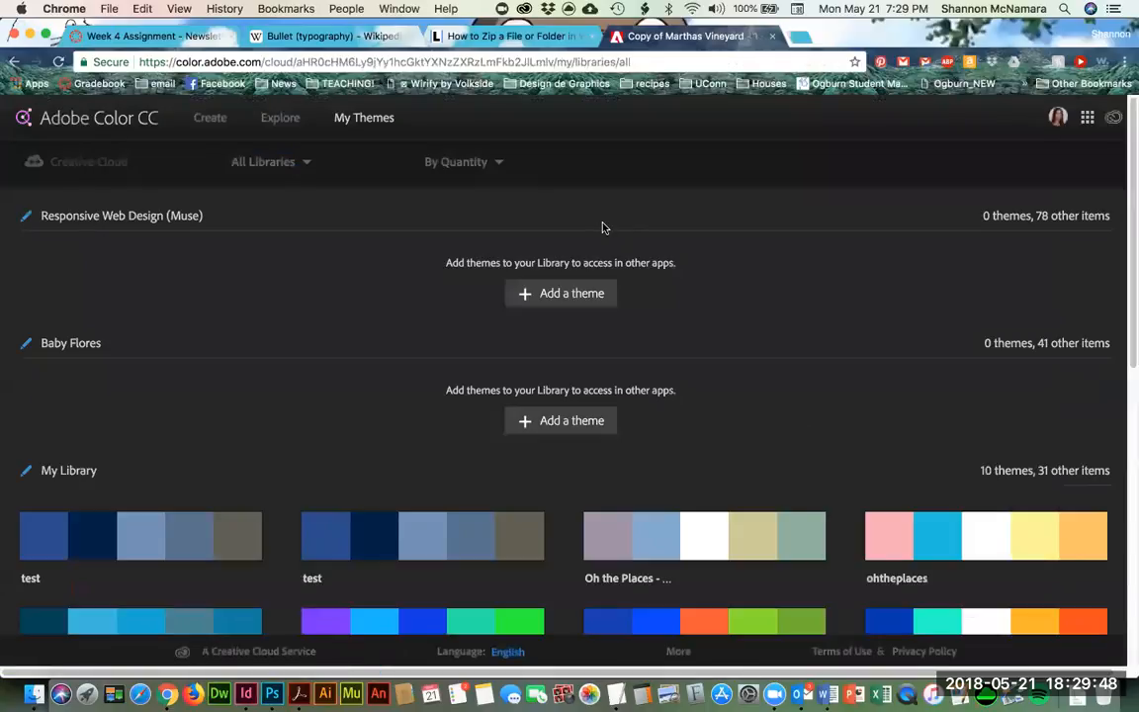
scroll(170, 391, down, 7)
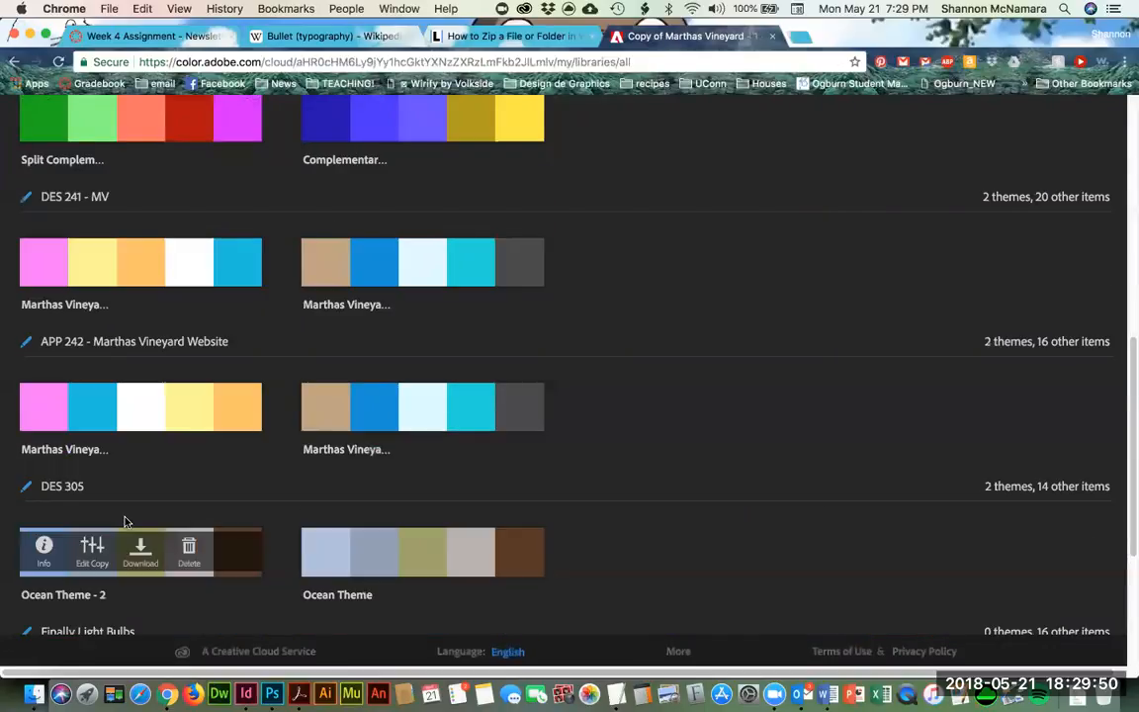
scroll(168, 509, up, 8)
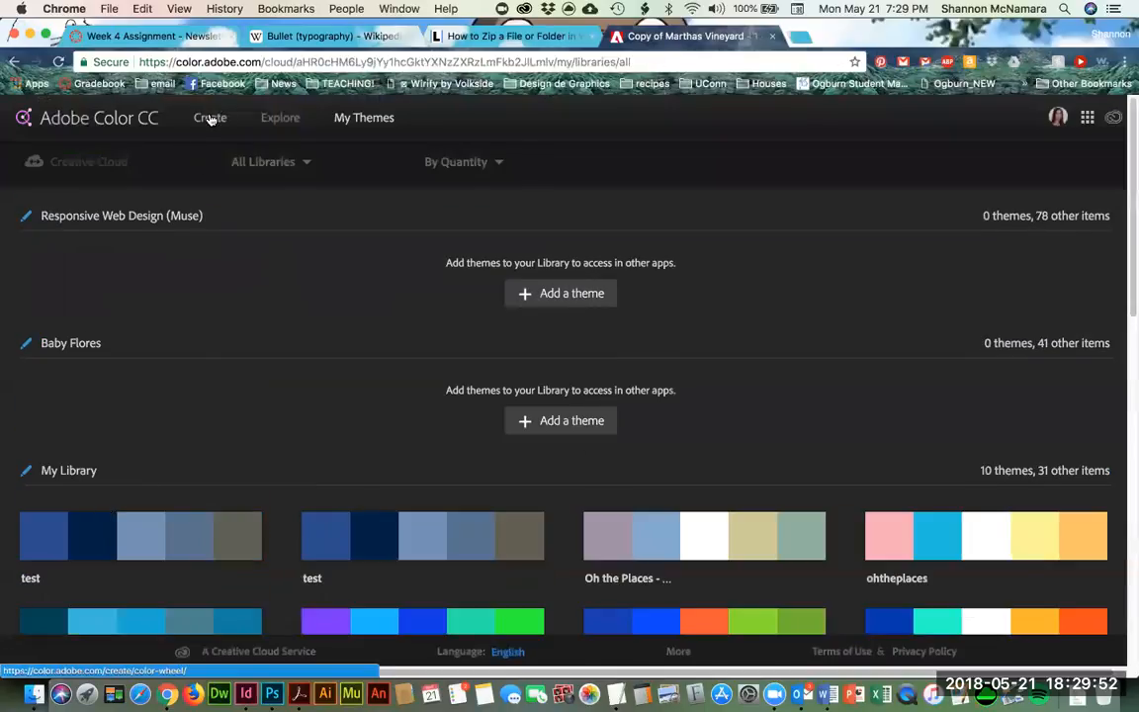
click(207, 116)
scroll(264, 343, down, 1)
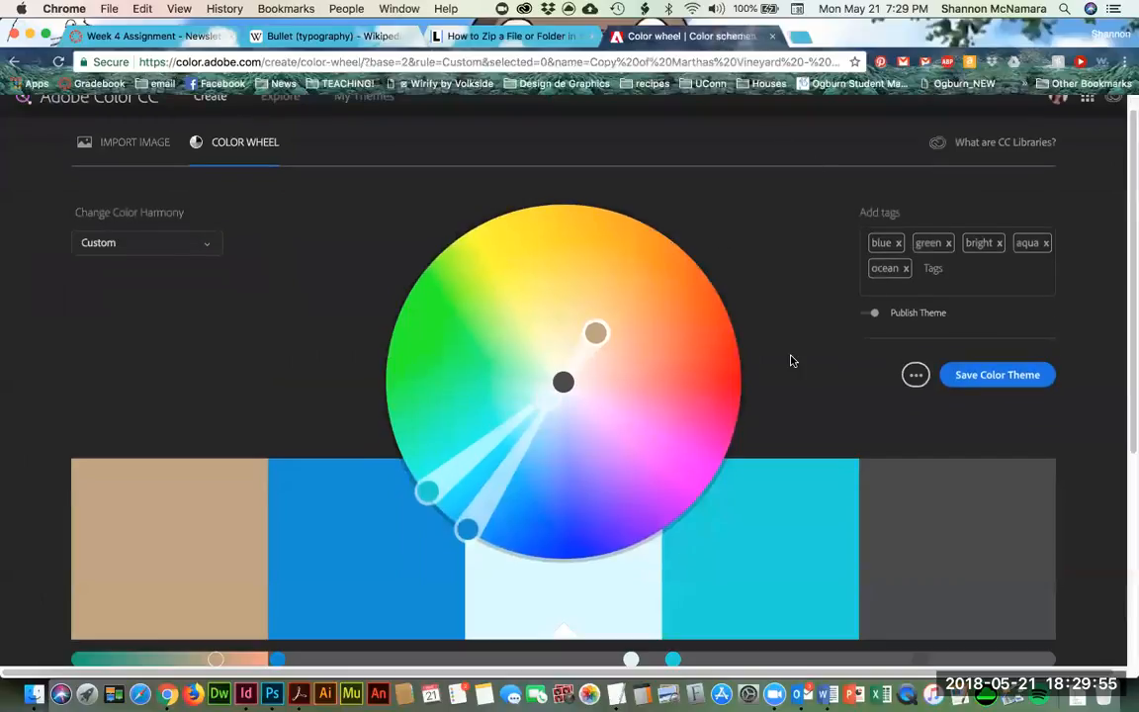
Step: Save the Copy of Marthas Vineyard - 1 theme into a new Creative Cloud library named TipsTricks
click(915, 376)
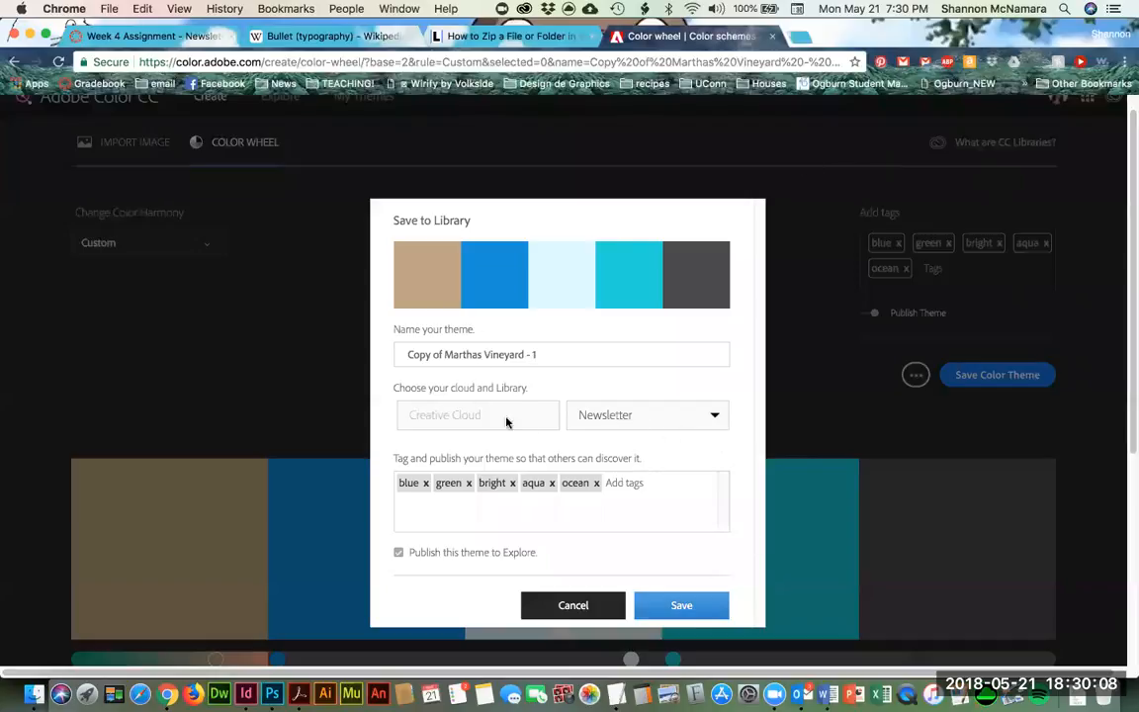
click(616, 423)
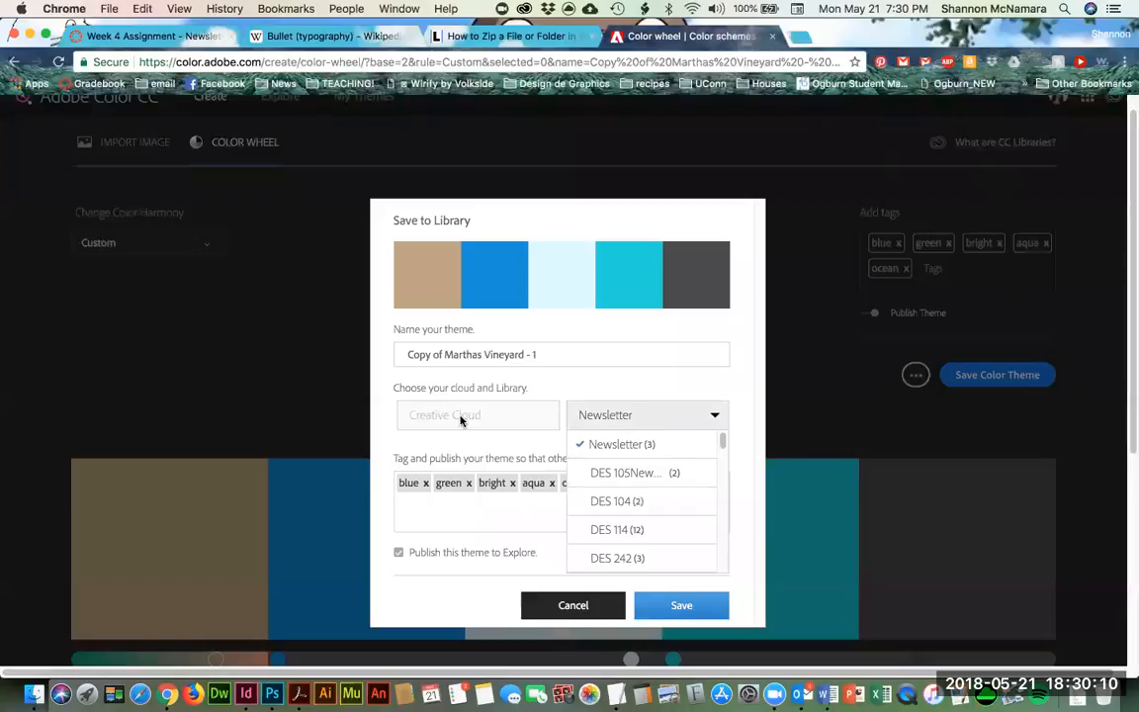
click(461, 420)
click(673, 424)
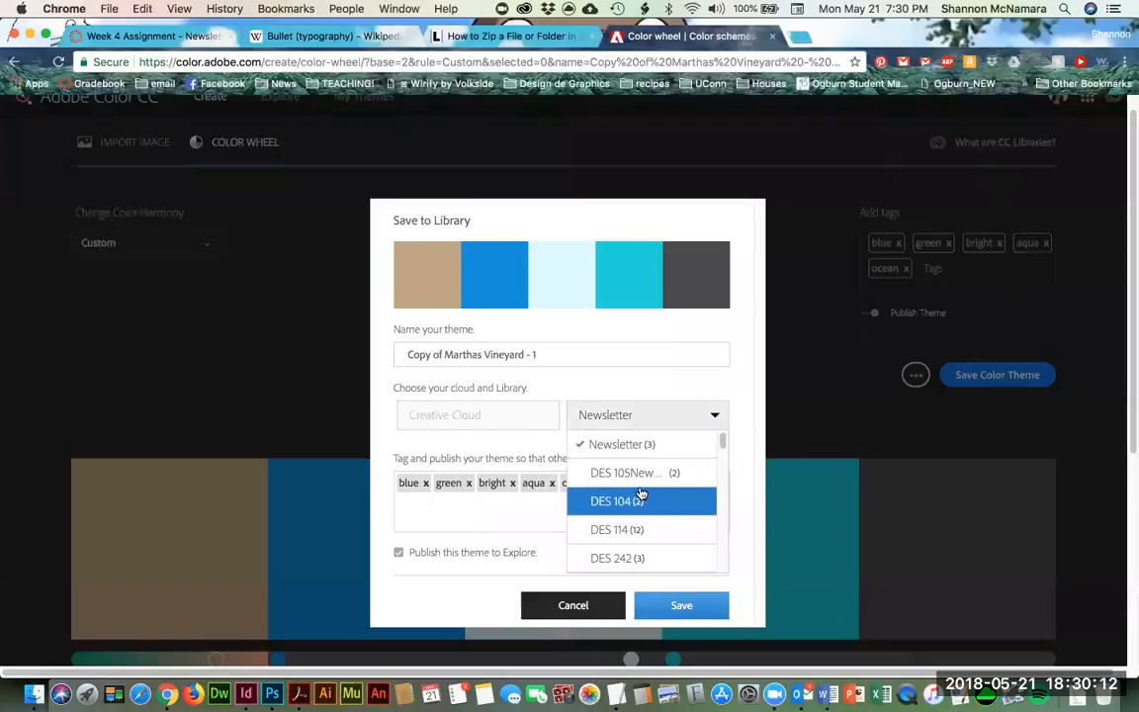
scroll(643, 485, down, 5)
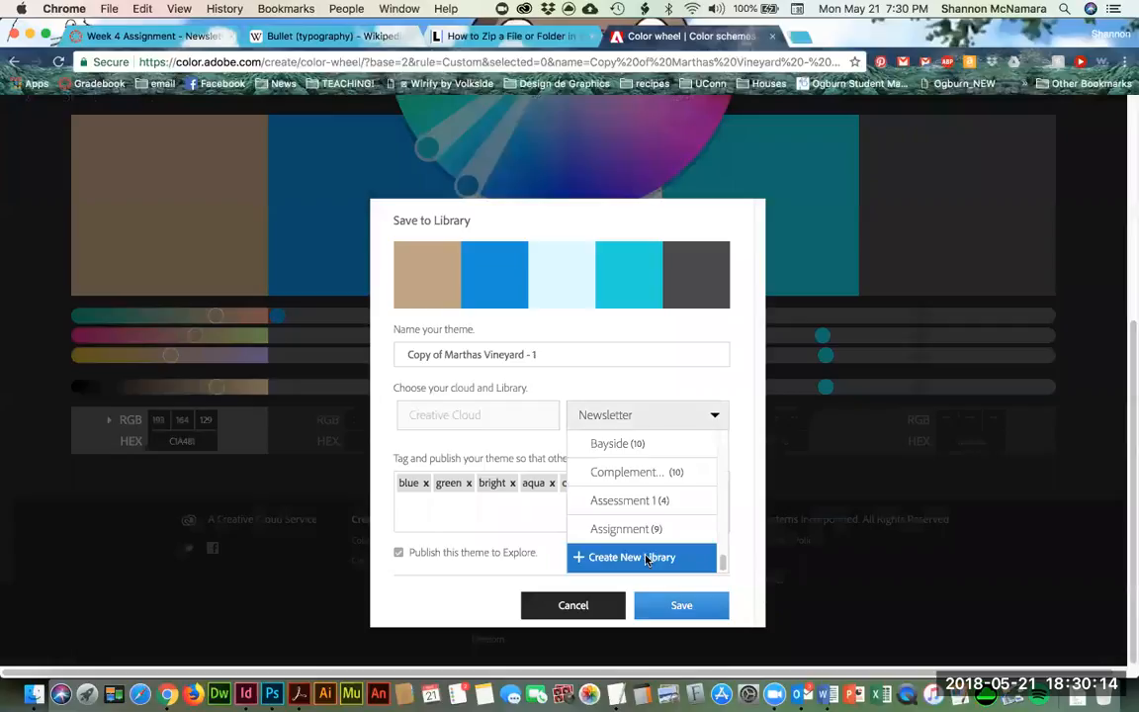
click(646, 558)
text(TipsT)
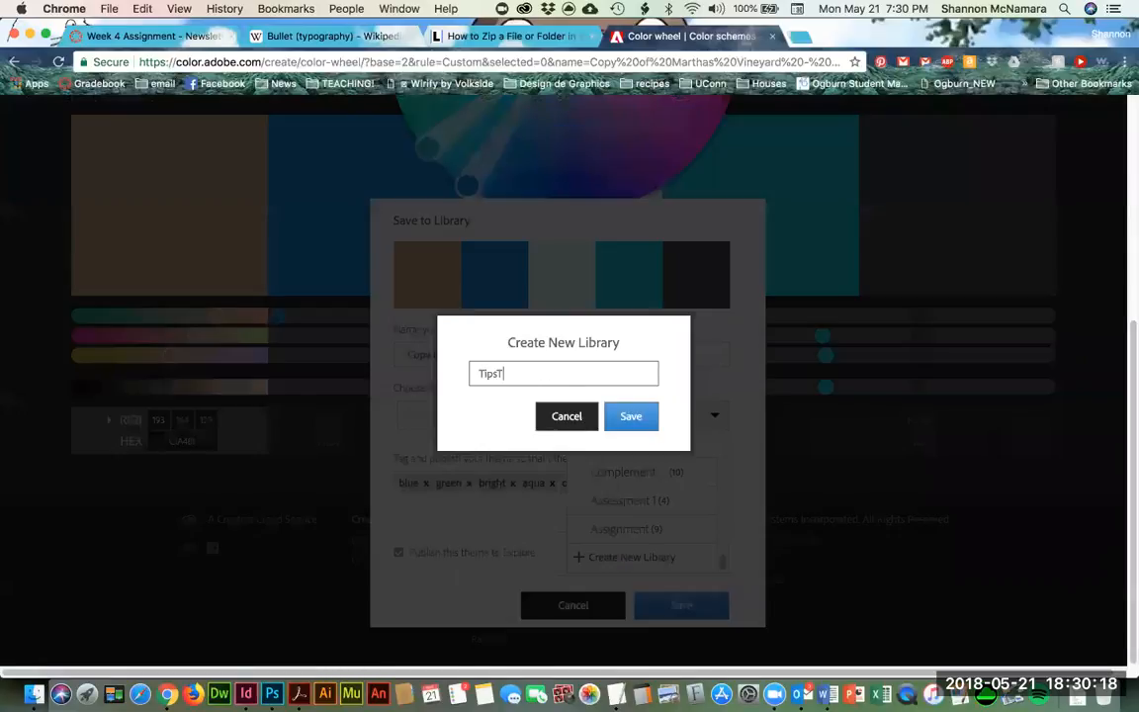
text(ricks)
click(635, 416)
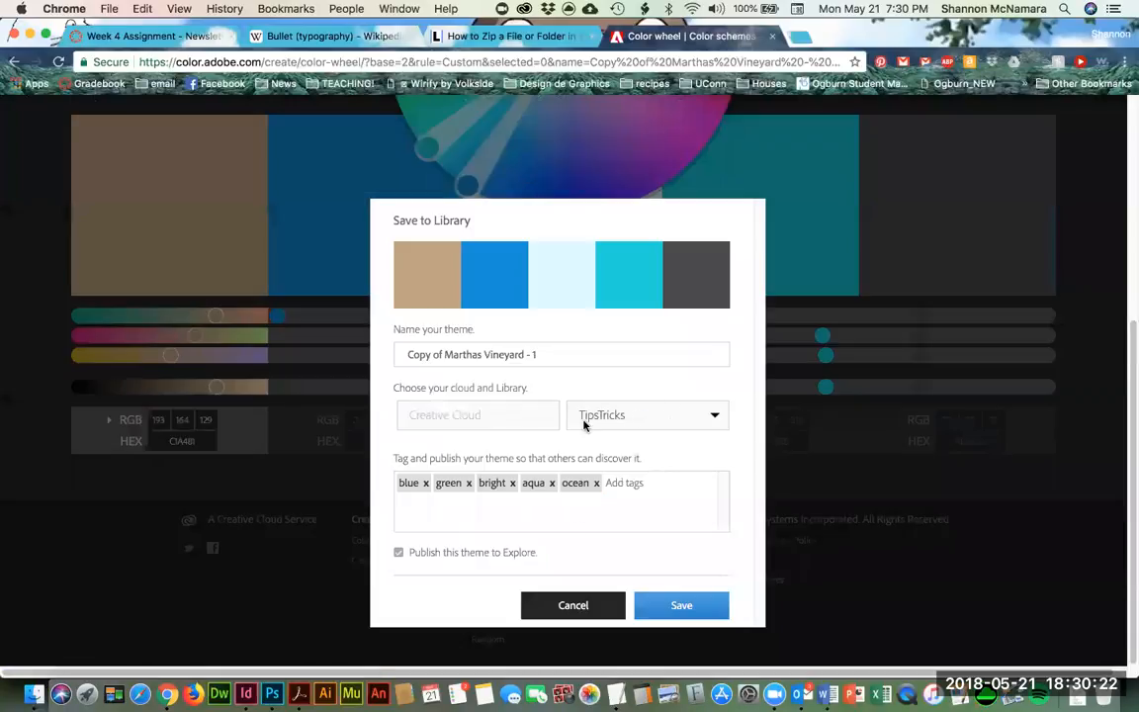
click(689, 605)
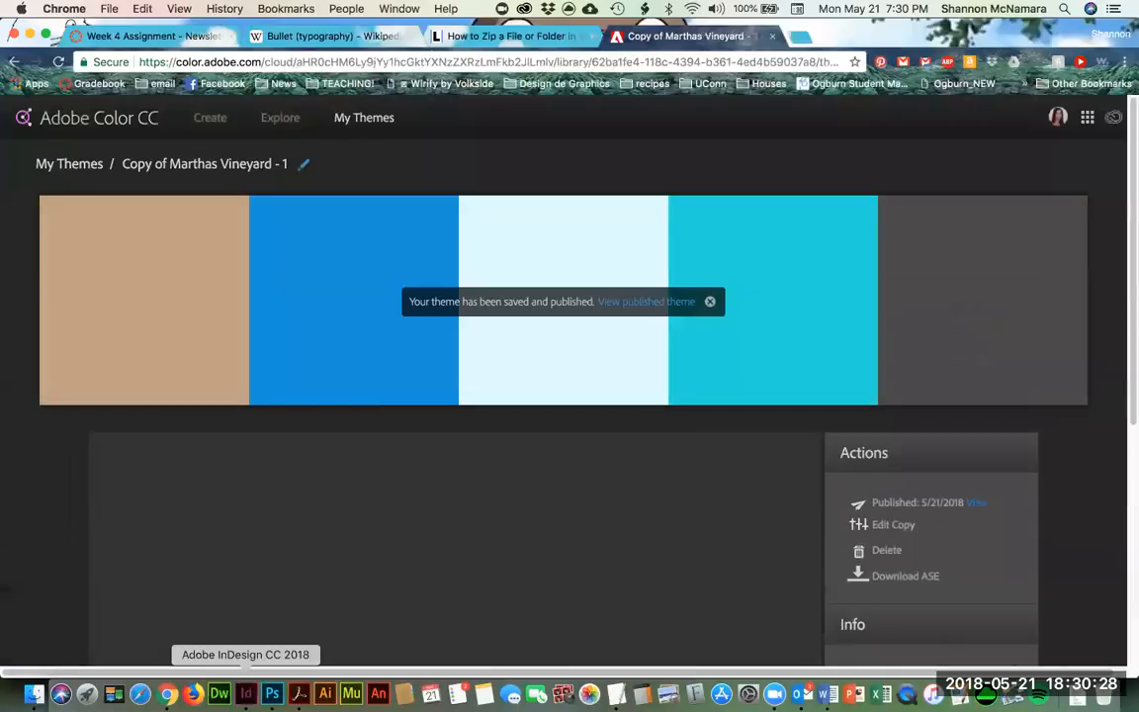
Step: Switch to InDesign and show the TipsTricks library in CC Libraries
click(245, 694)
click(1077, 253)
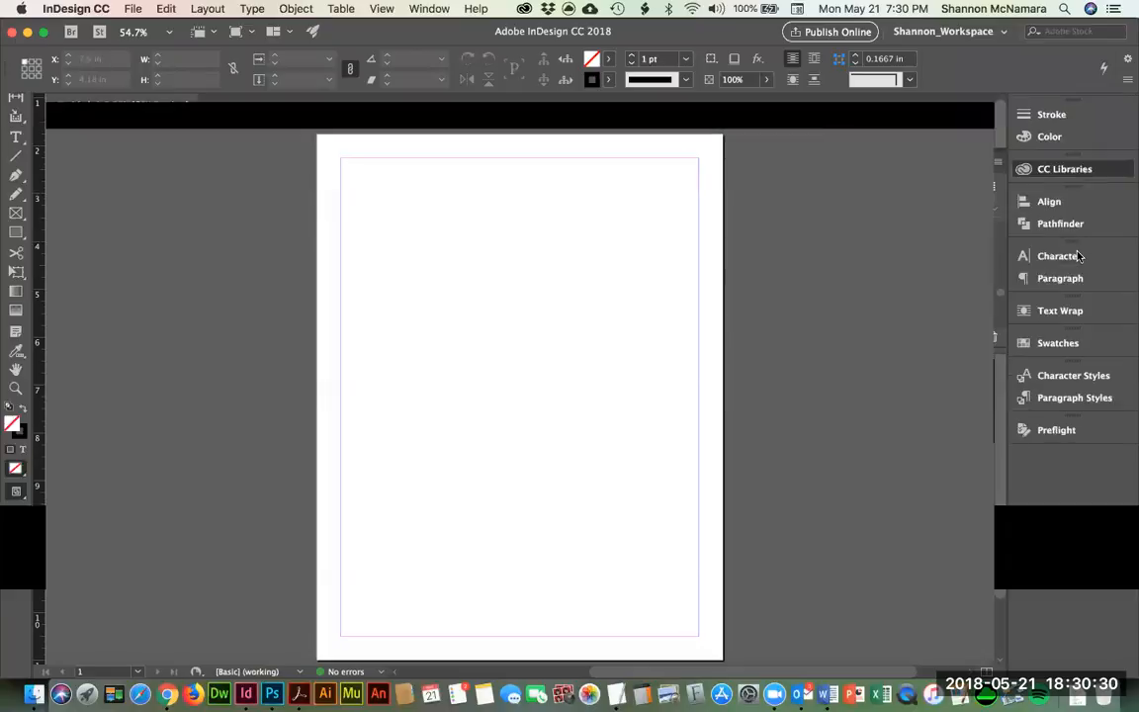
click(880, 269)
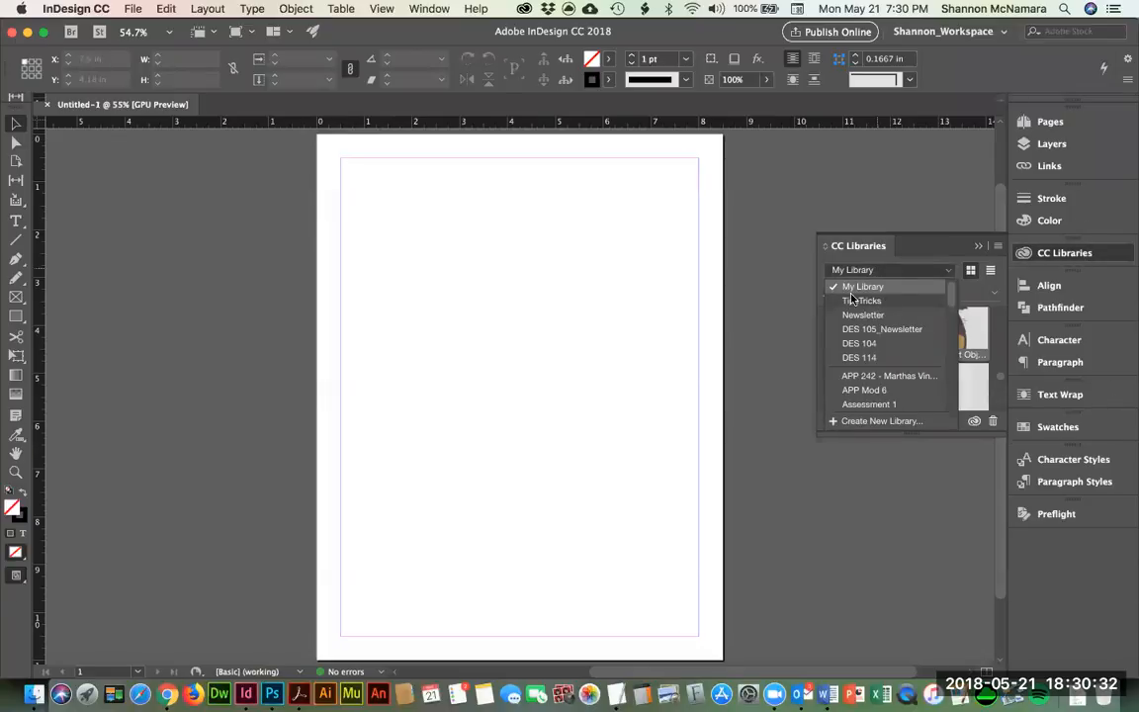
click(862, 300)
click(849, 293)
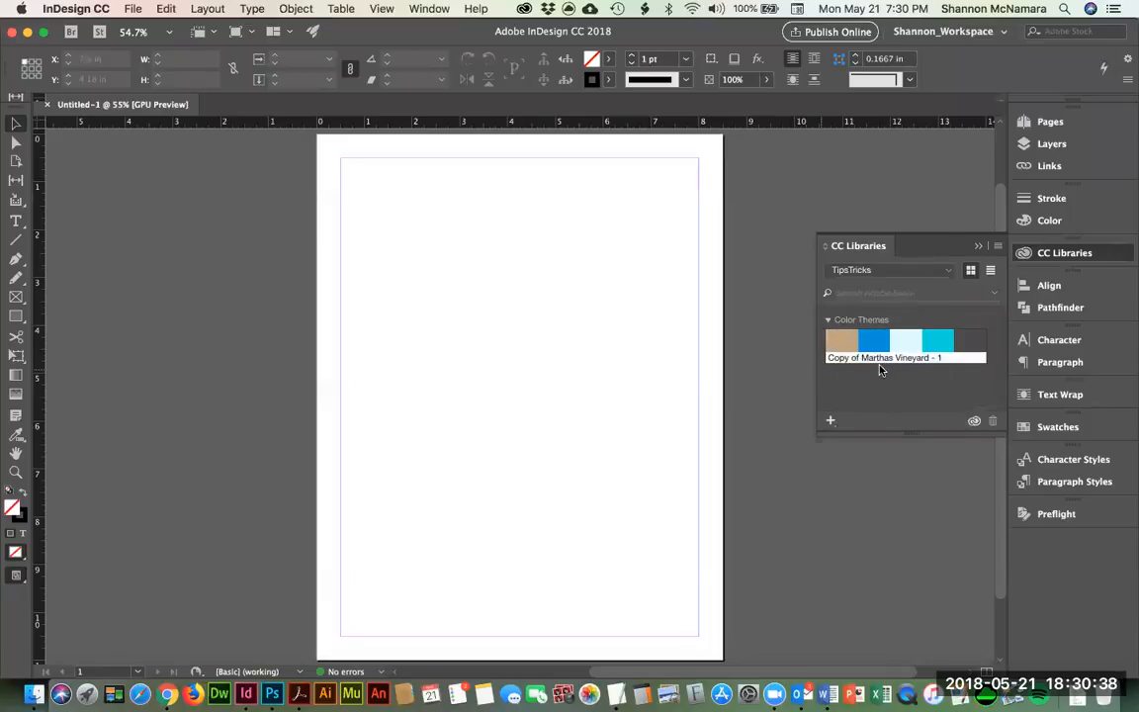
Step: Undock CC Libraries and Swatches and float them on opposite sides of the page
drag(856, 246, 823, 161)
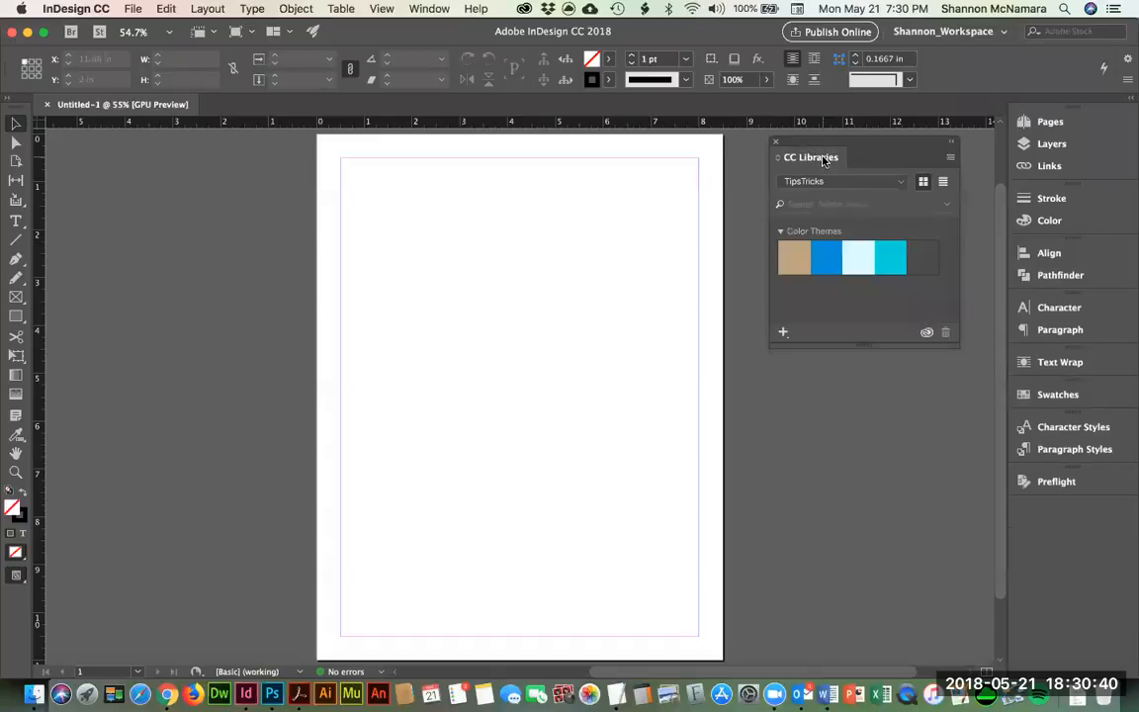
click(1055, 394)
drag(915, 388, 194, 162)
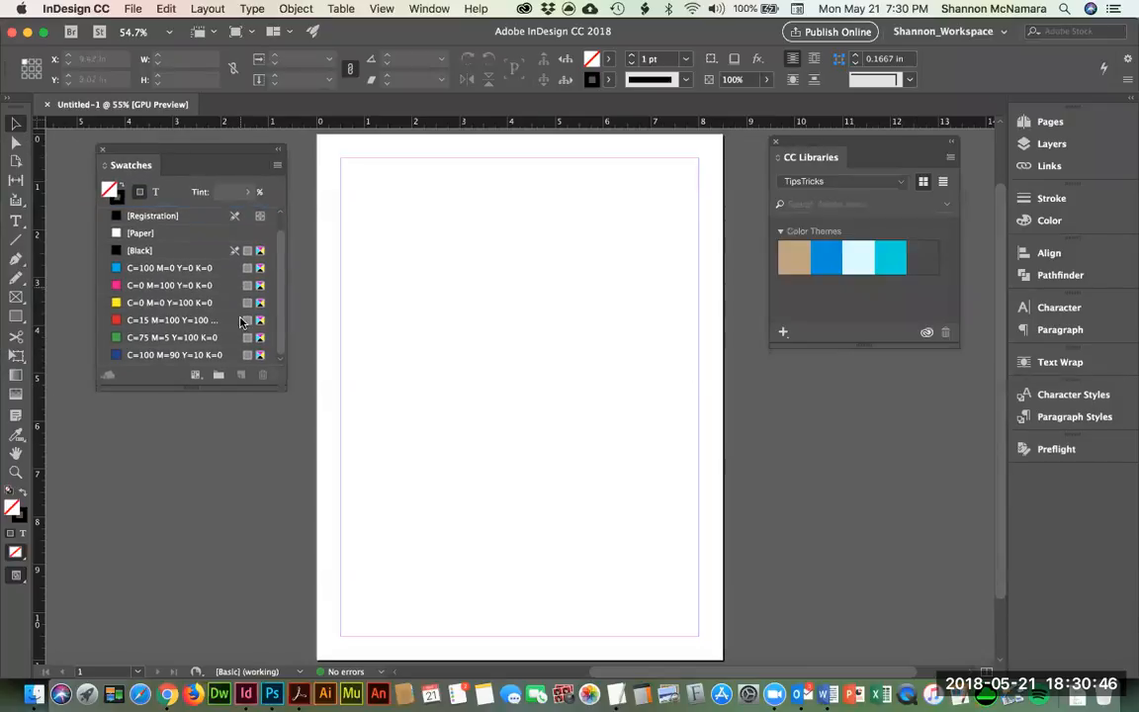
Step: Add the whole Copy of Marthas Vineyard - 1 color theme to the document's swatches and select its color group
right_click(797, 255)
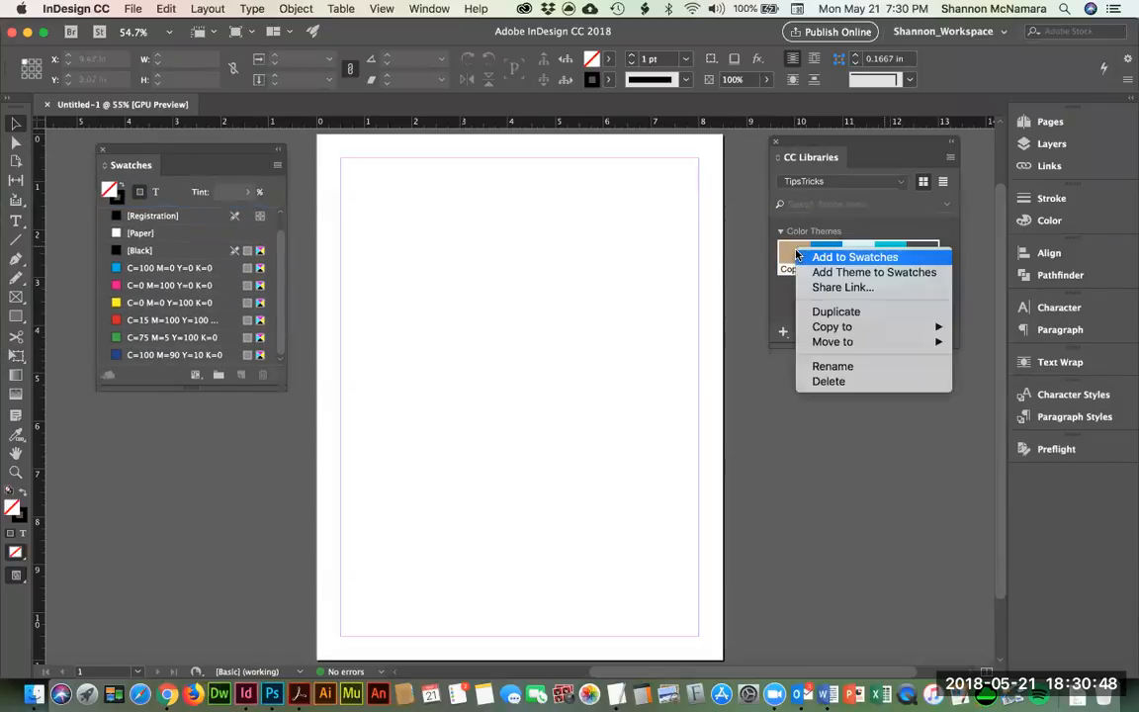
click(857, 272)
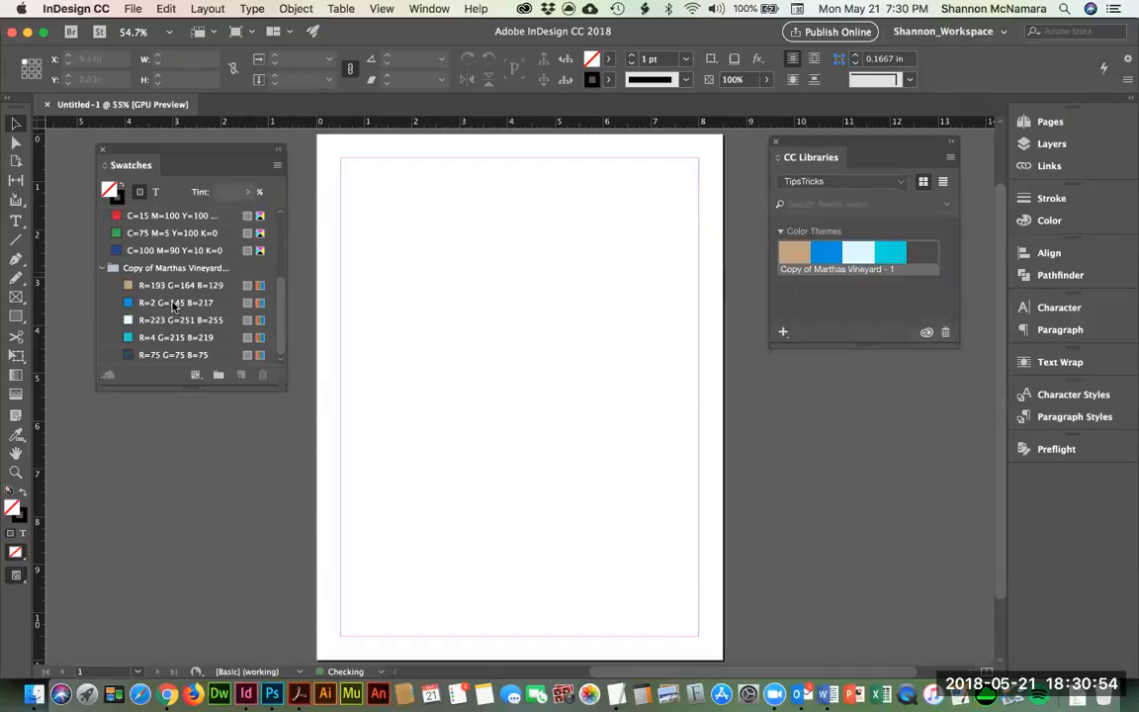
click(163, 259)
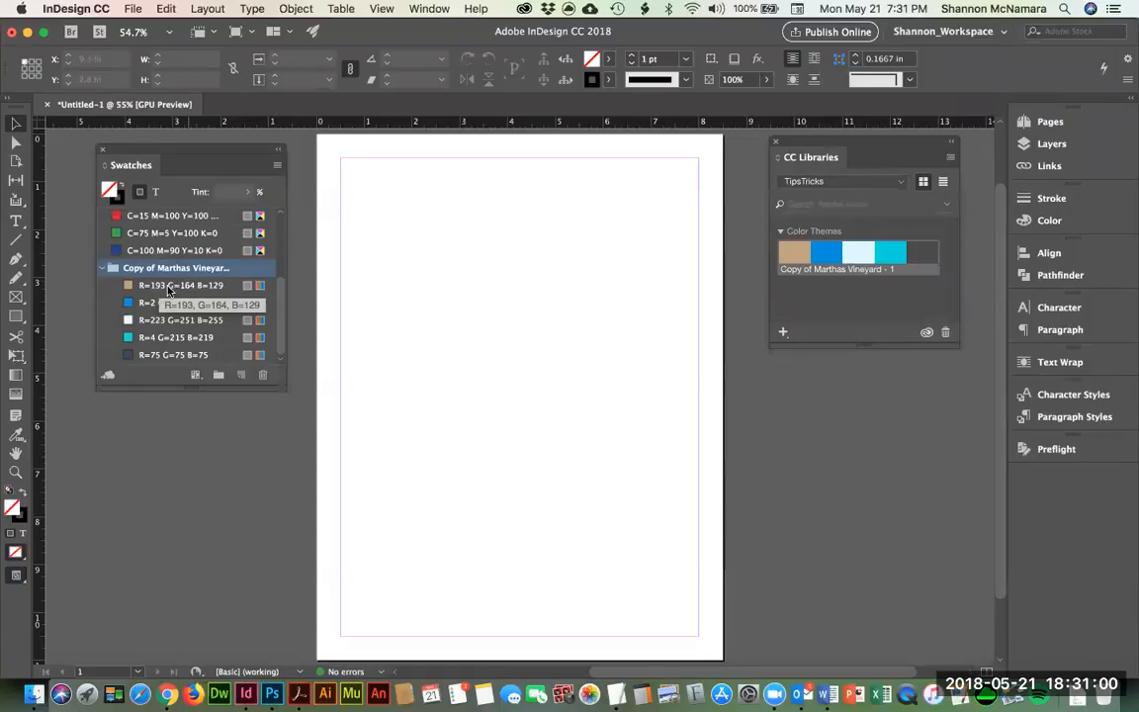
Step: Convert all five swatches in the Copy of Marthas Vineyard group from RGB to CMYK color mode
click(160, 285)
scroll(170, 288, up, 4)
scroll(198, 297, down, 4)
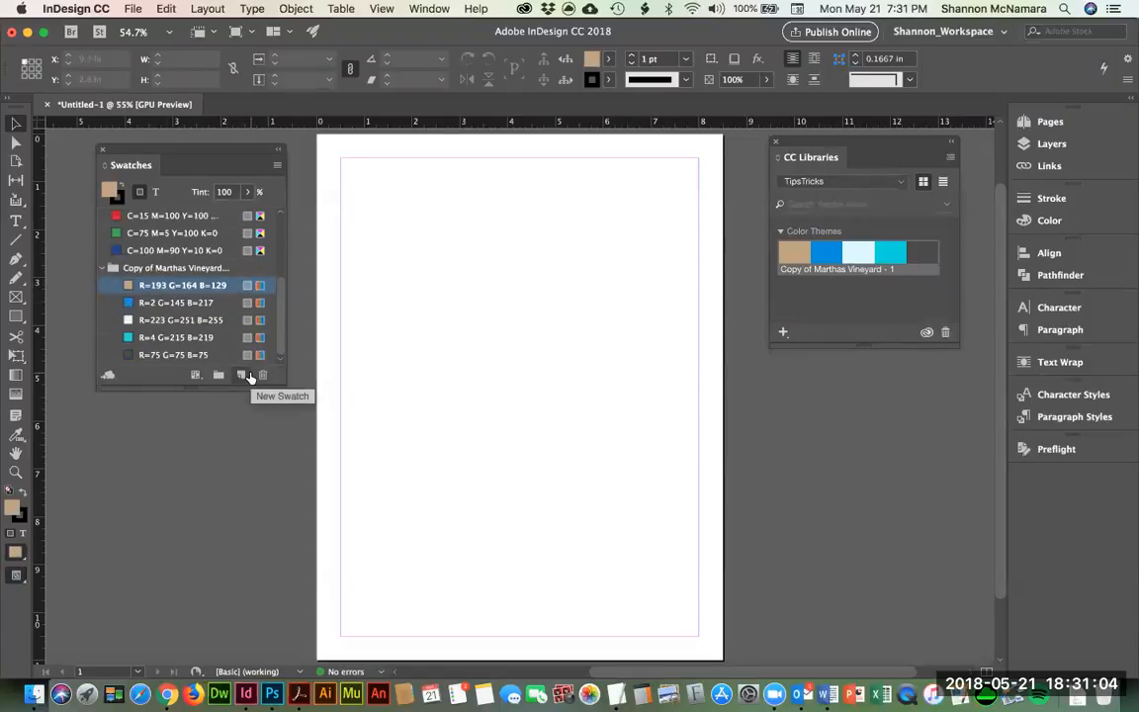
shift+click(163, 354)
scroll(173, 345, down, 5)
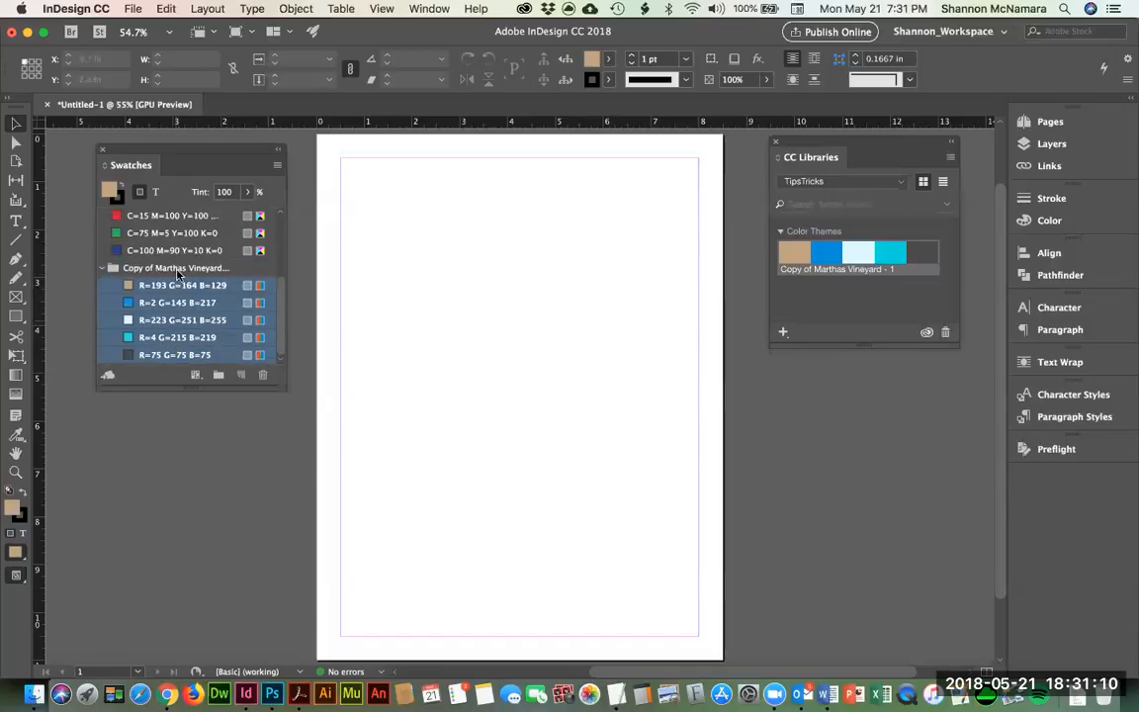
right_click(166, 341)
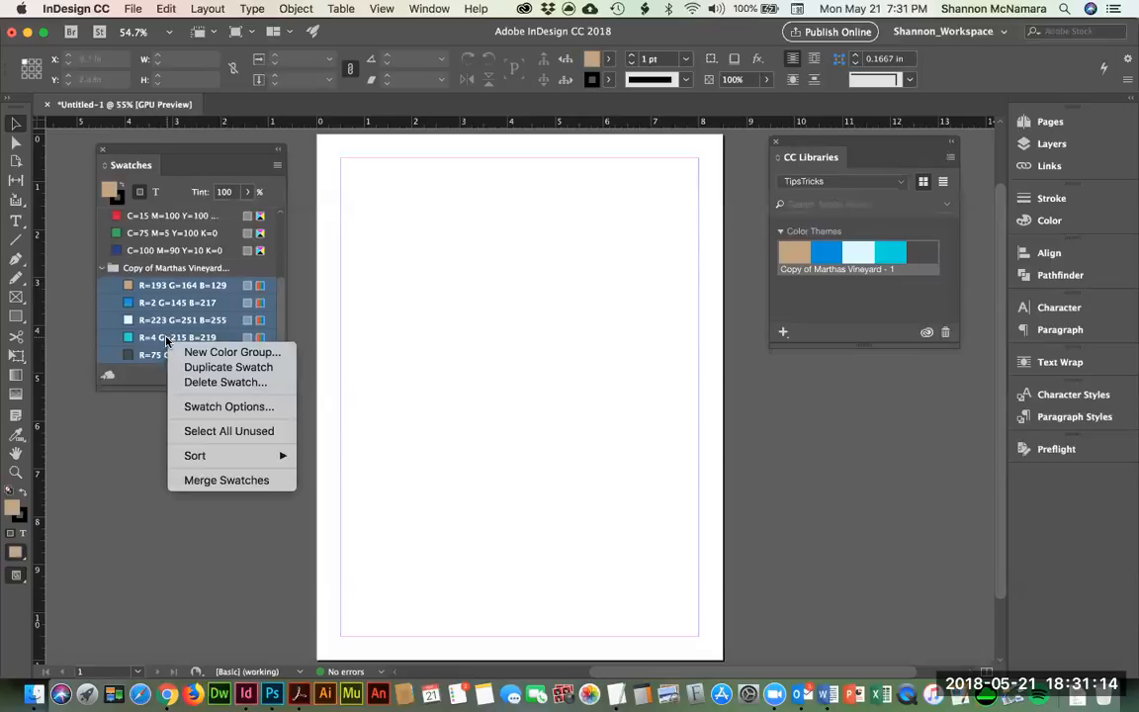
click(208, 408)
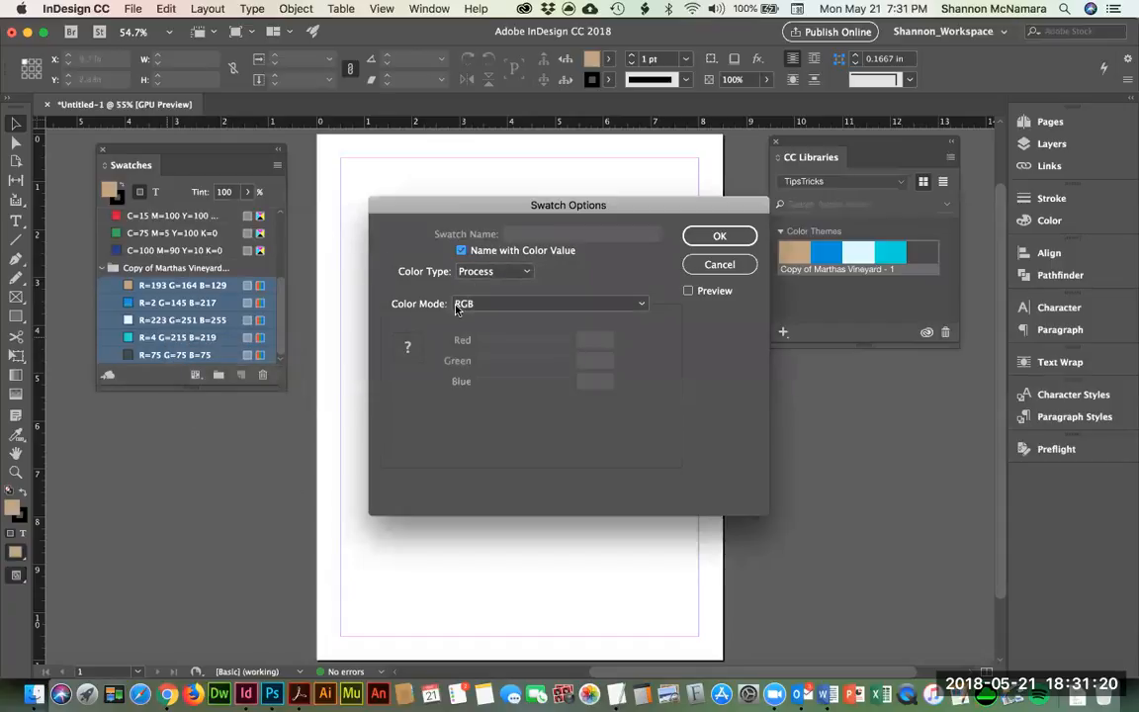
click(462, 304)
scroll(653, 379, up, 3)
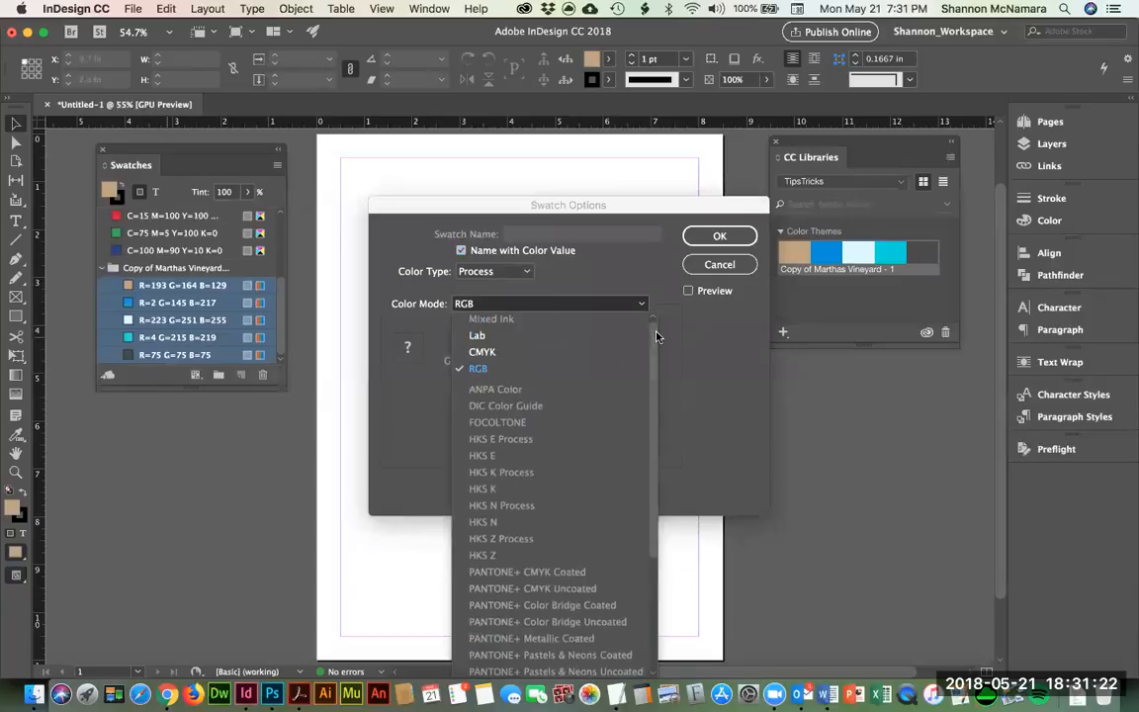
click(460, 316)
click(704, 236)
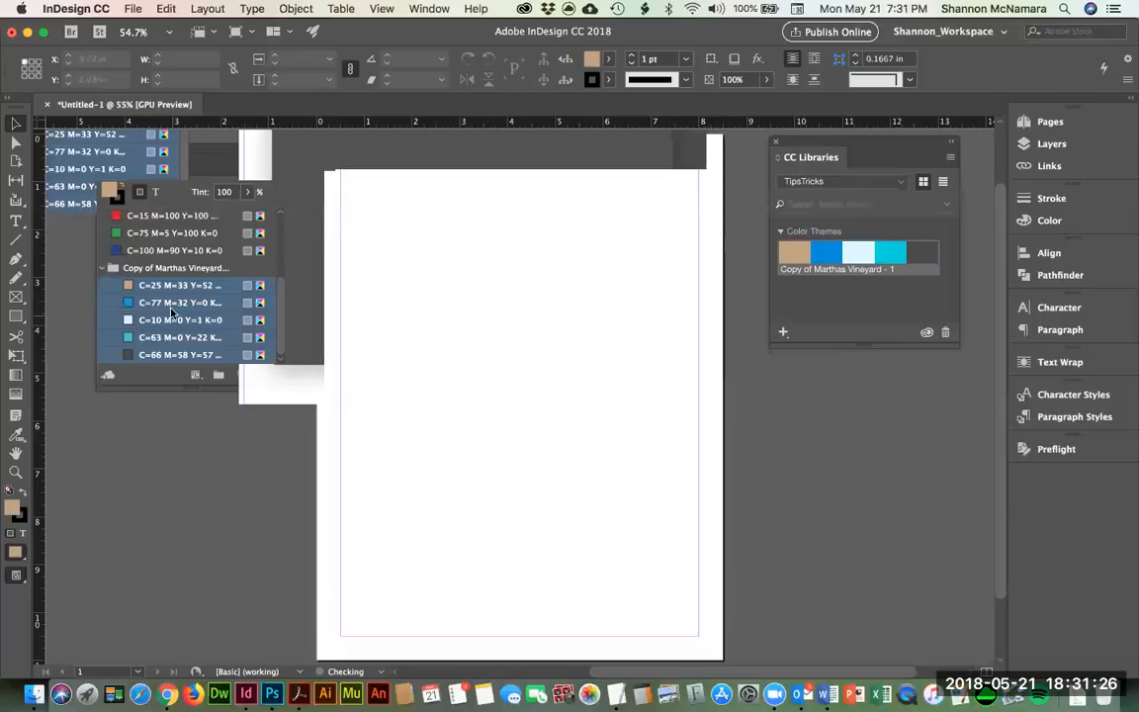
Step: Collapse the Copy of Marthas Vineyard color group and try to move it up near the beginning of the swatch list
scroll(153, 277, up, 3)
scroll(165, 316, down, 4)
scroll(166, 316, up, 4)
scroll(164, 318, down, 4)
click(104, 269)
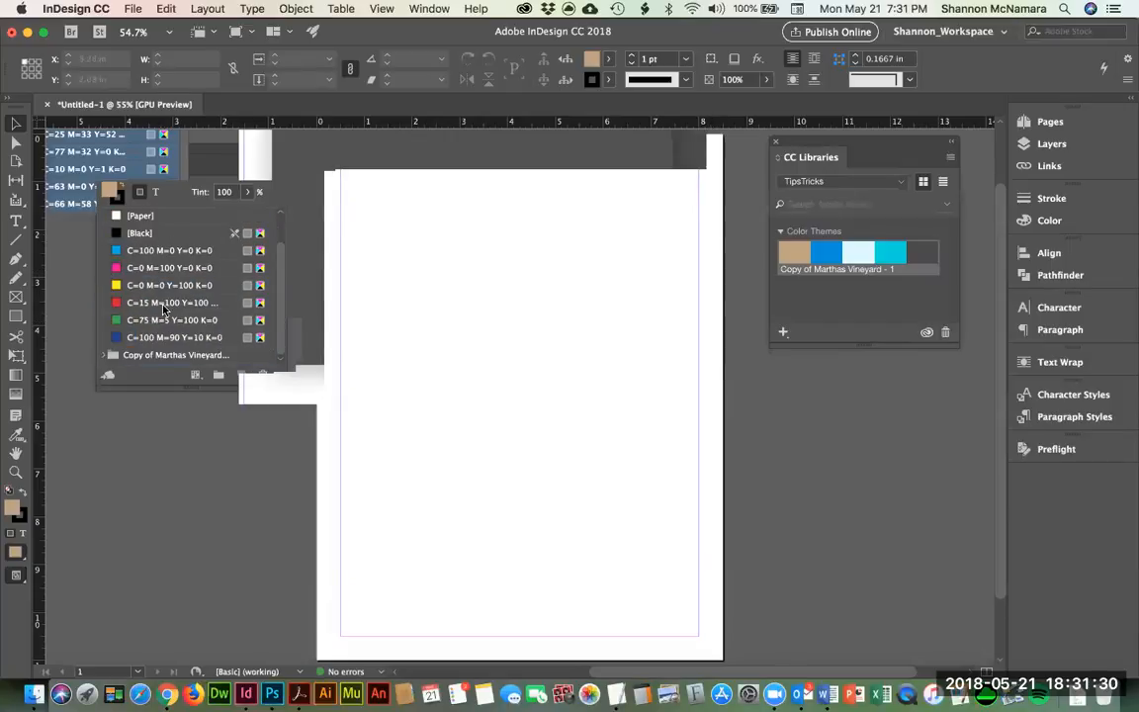
click(148, 354)
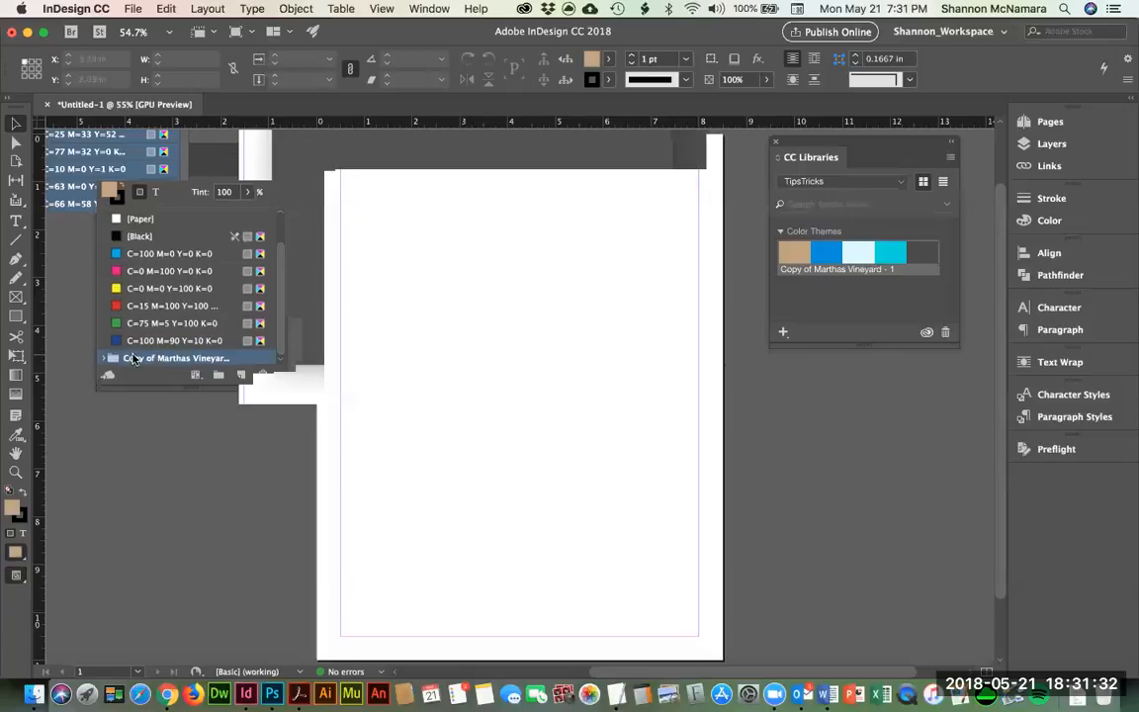
click(141, 359)
scroll(118, 360, up, 3)
scroll(119, 353, down, 3)
drag(109, 361, 127, 246)
drag(110, 354, 125, 242)
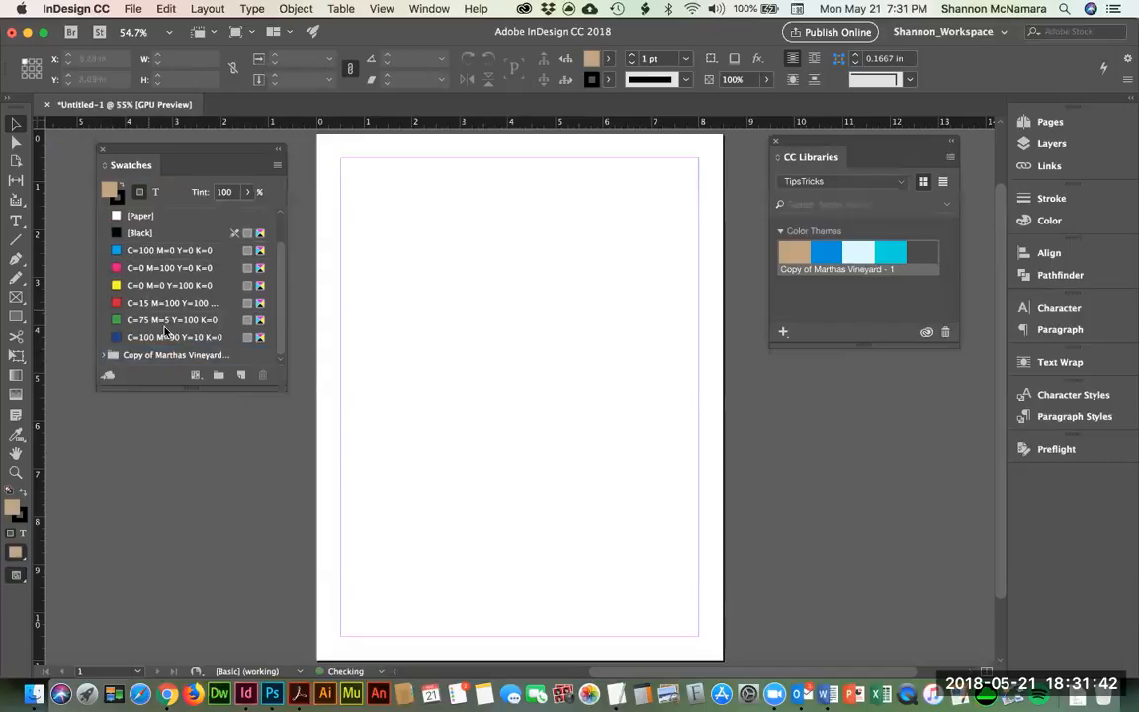
scroll(199, 318, up, 3)
scroll(166, 322, down, 3)
Step: Move the five CMYK theme swatches out of their group to directly below [Black], and lengthen the Swatches panel
click(103, 355)
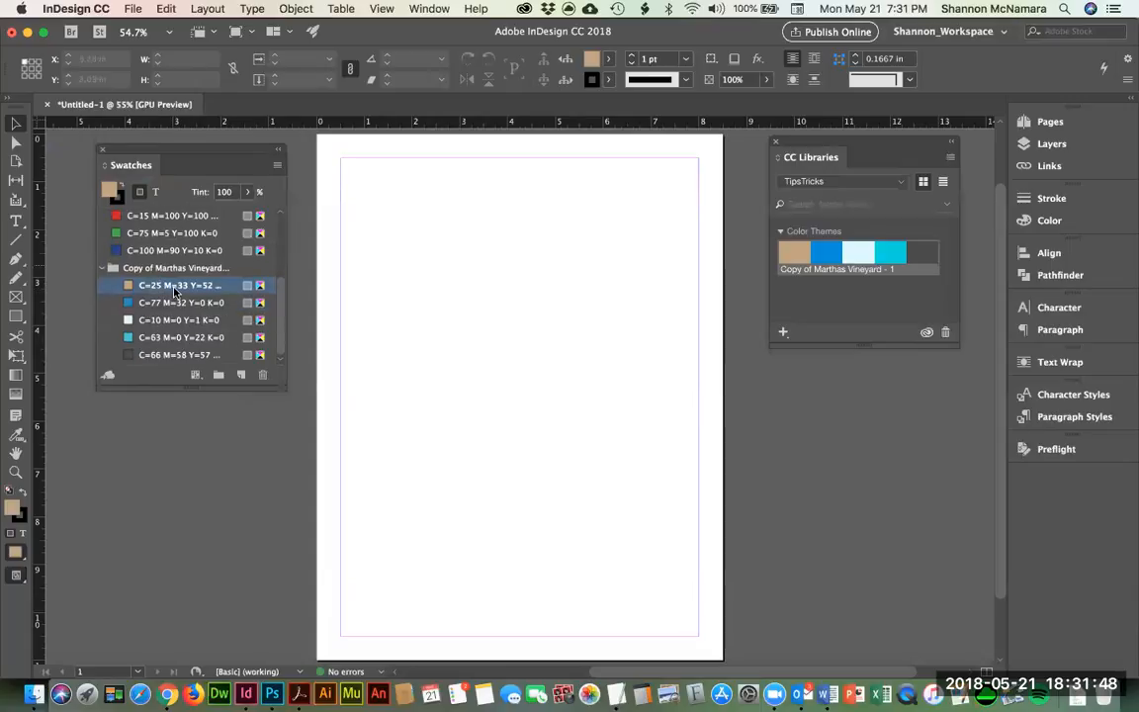
shift+click(154, 356)
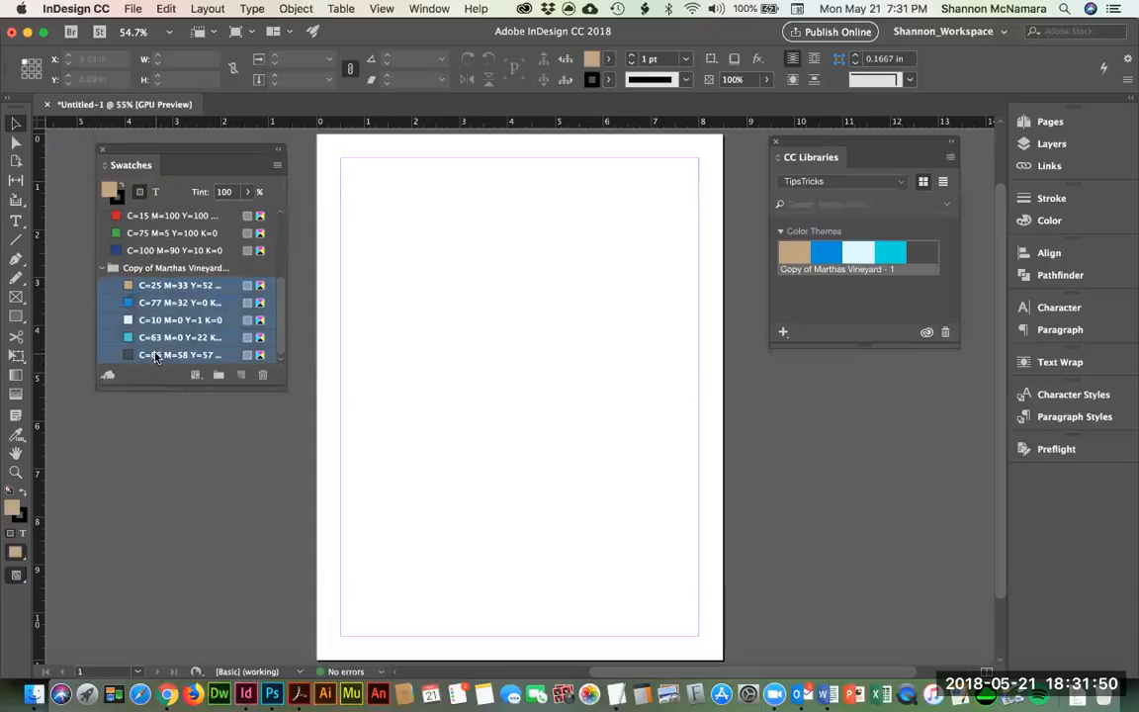
drag(174, 336, 151, 285)
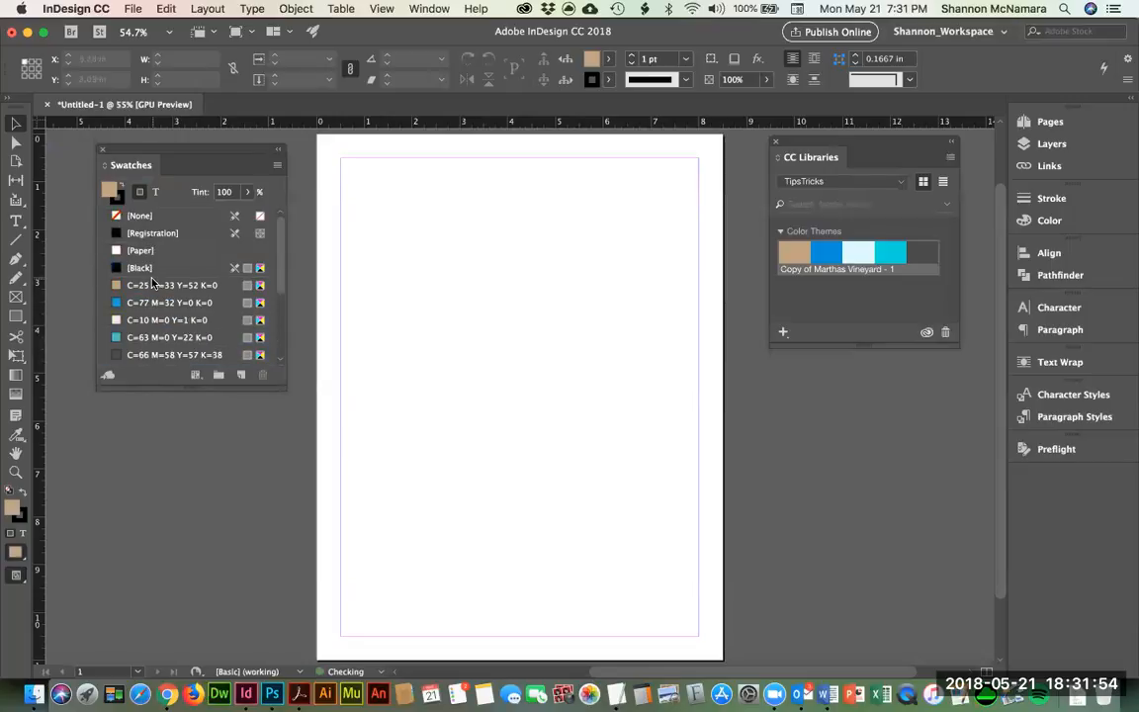
click(109, 355)
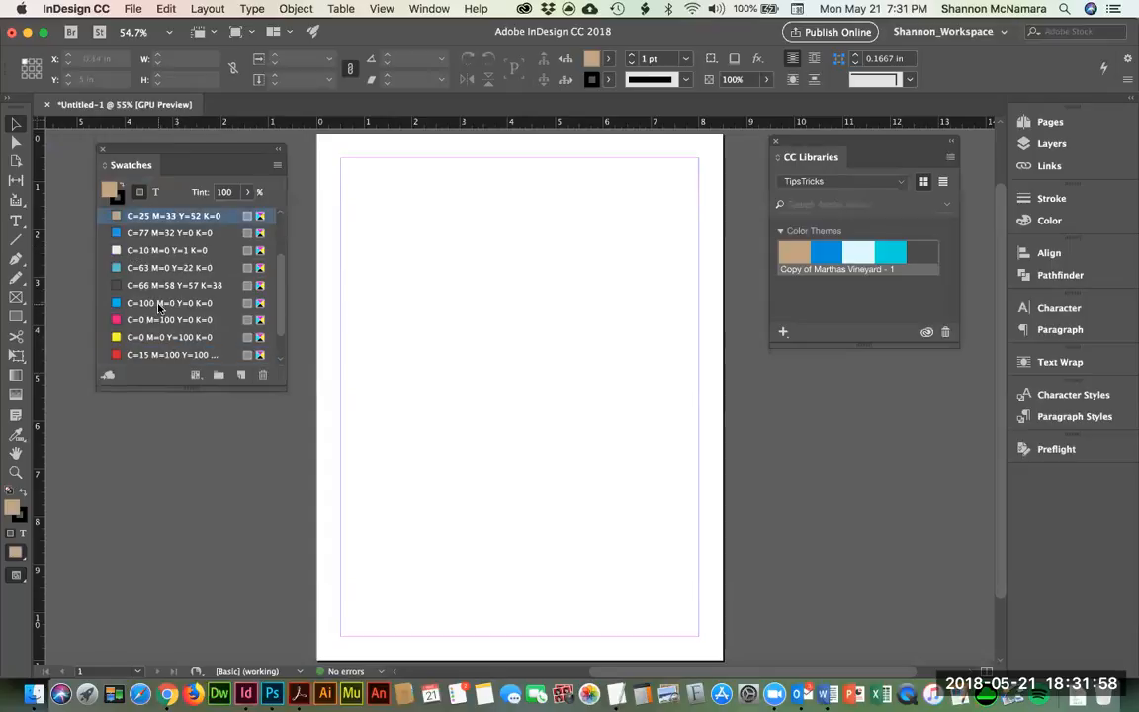
scroll(188, 262, up, 2)
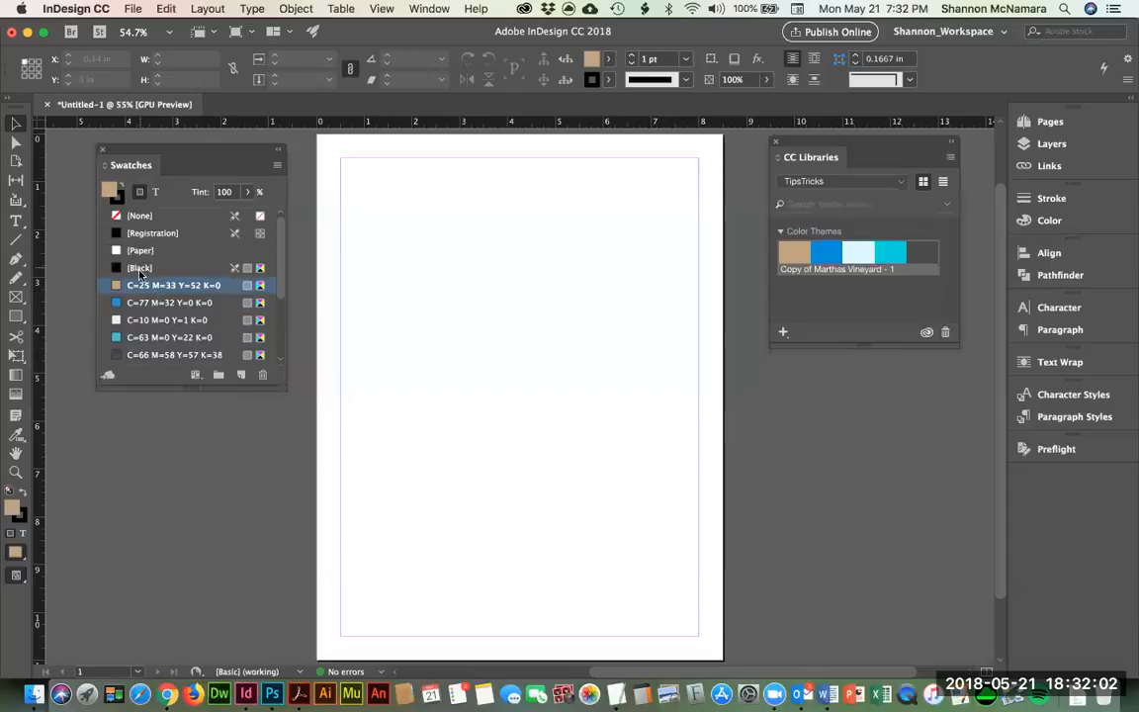
drag(150, 386, 145, 416)
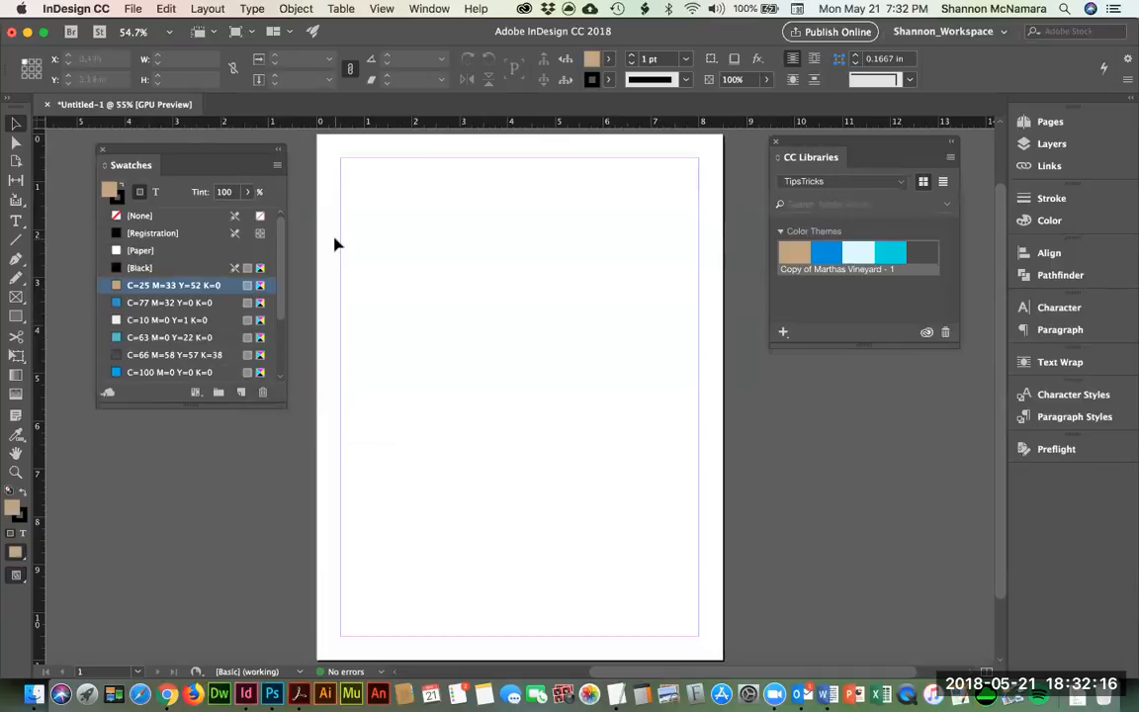
Step: Draw a text frame about 3.14 in wide and 0.66 in high at the page's upper-left margin corner
key(t)
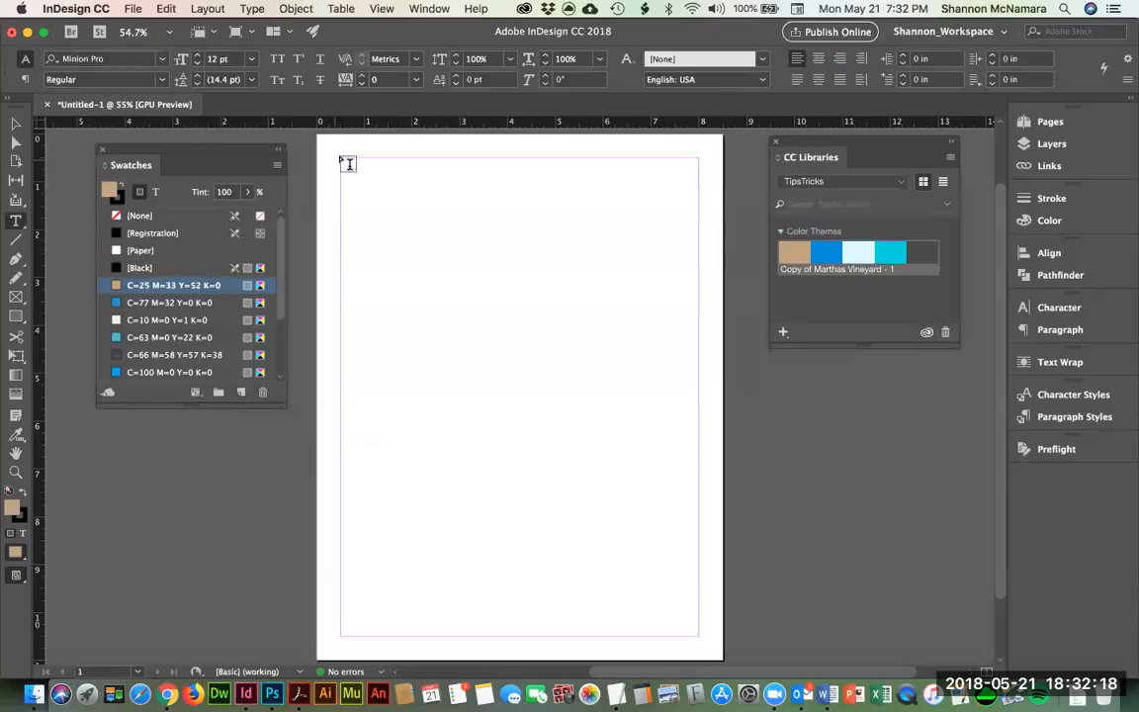
drag(341, 159, 491, 185)
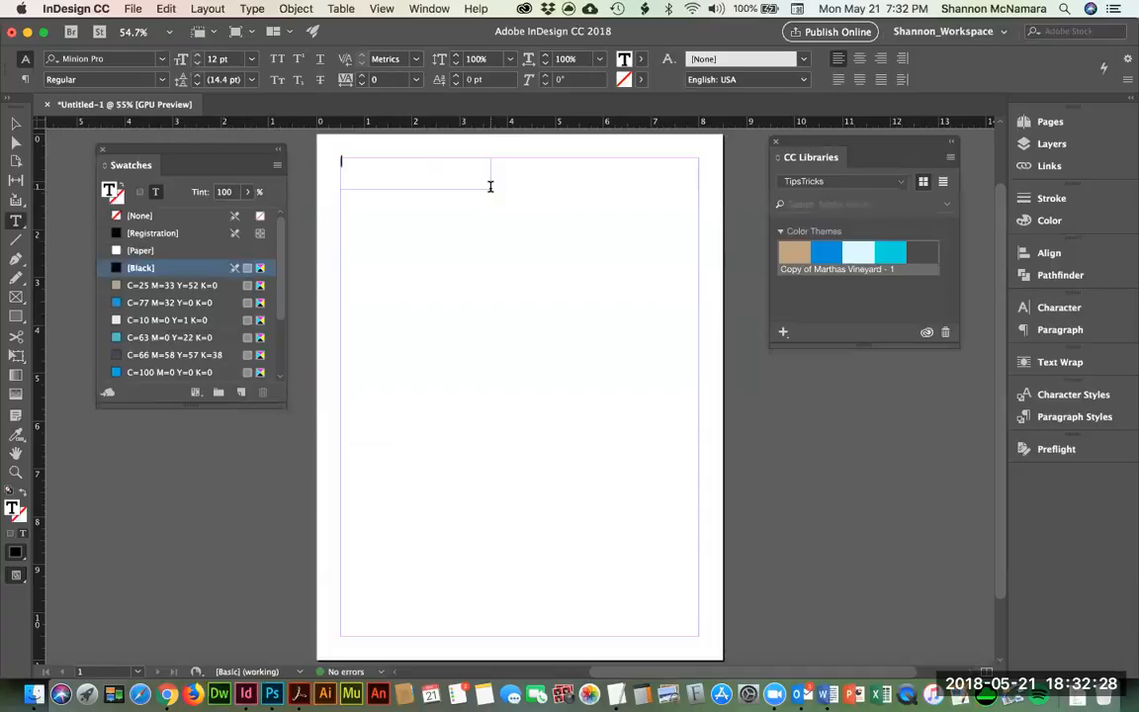
key(super+1)
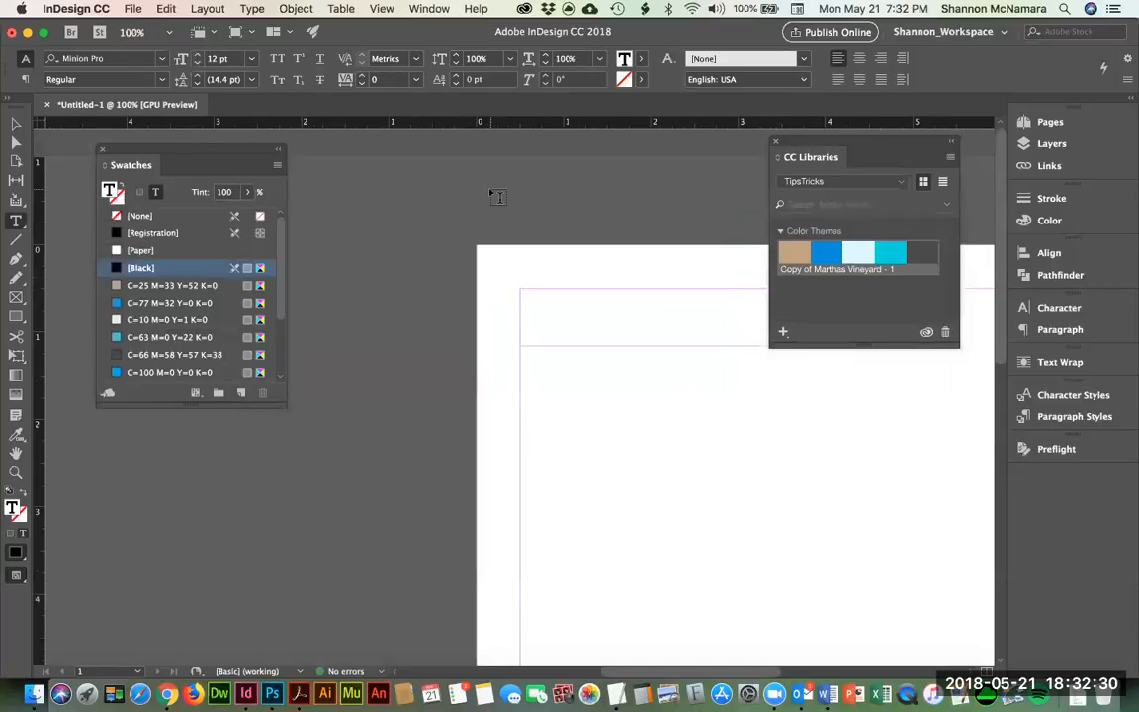
click(16, 123)
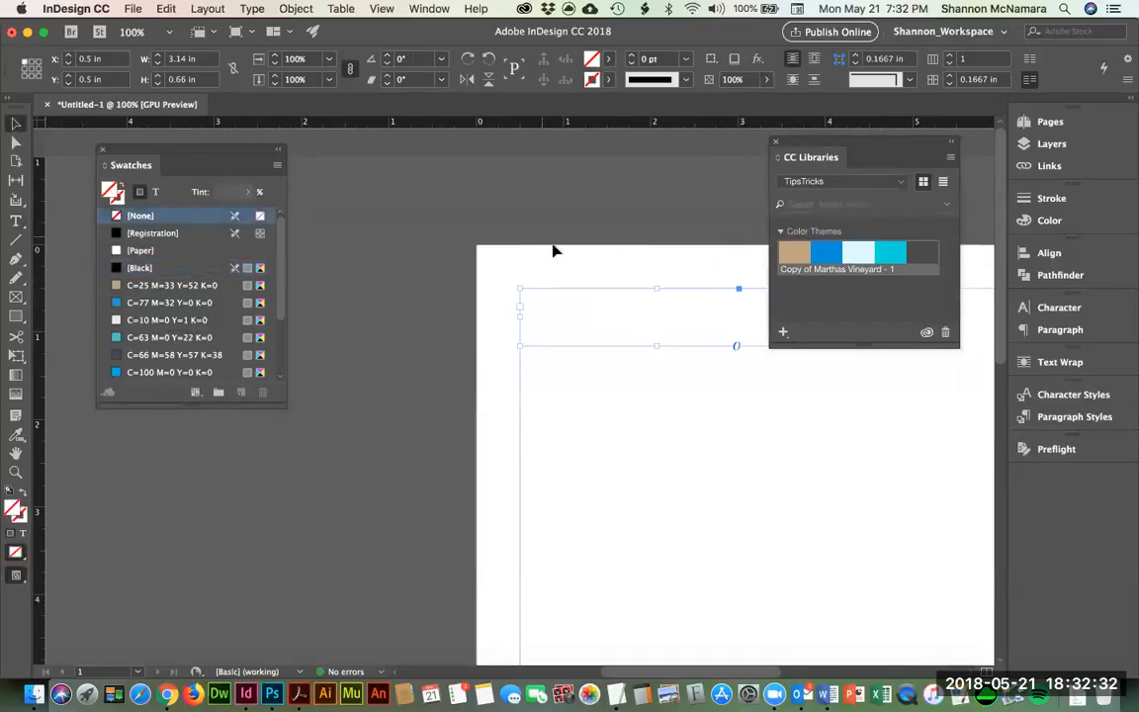
click(553, 249)
scroll(493, 287, right, 4)
Step: Format the frame's text as centered 7 pt Helvetica Neue (T1) 47 Light Condensed
double_click(468, 313)
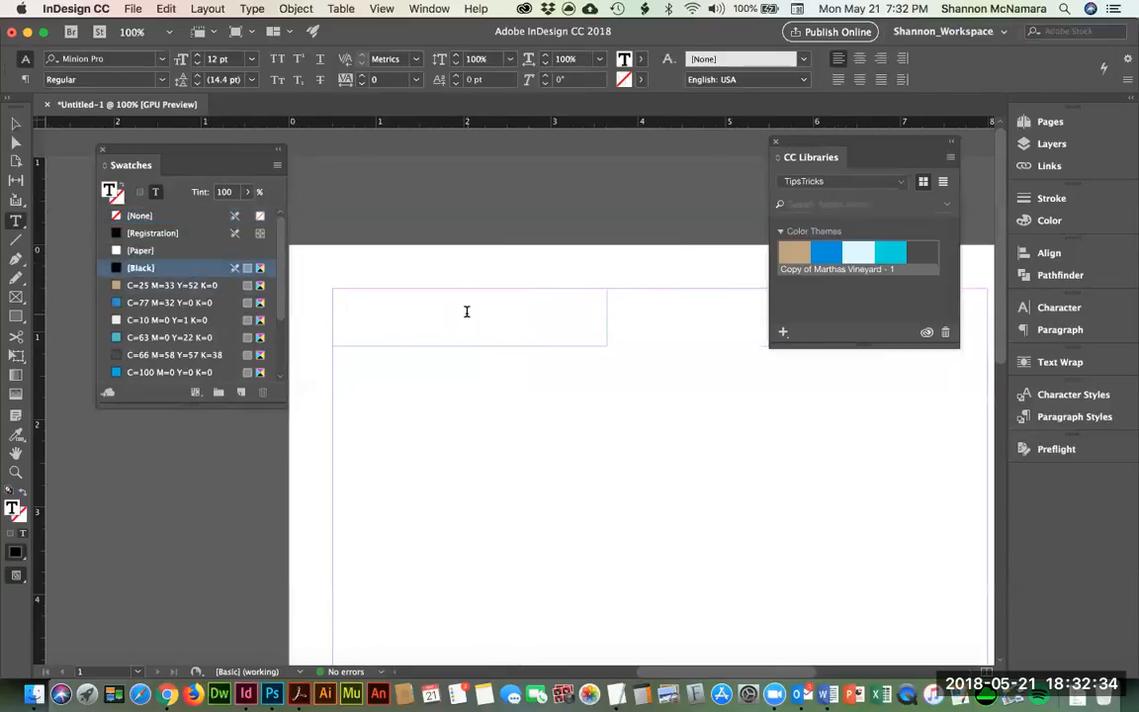
key(super+shift+c)
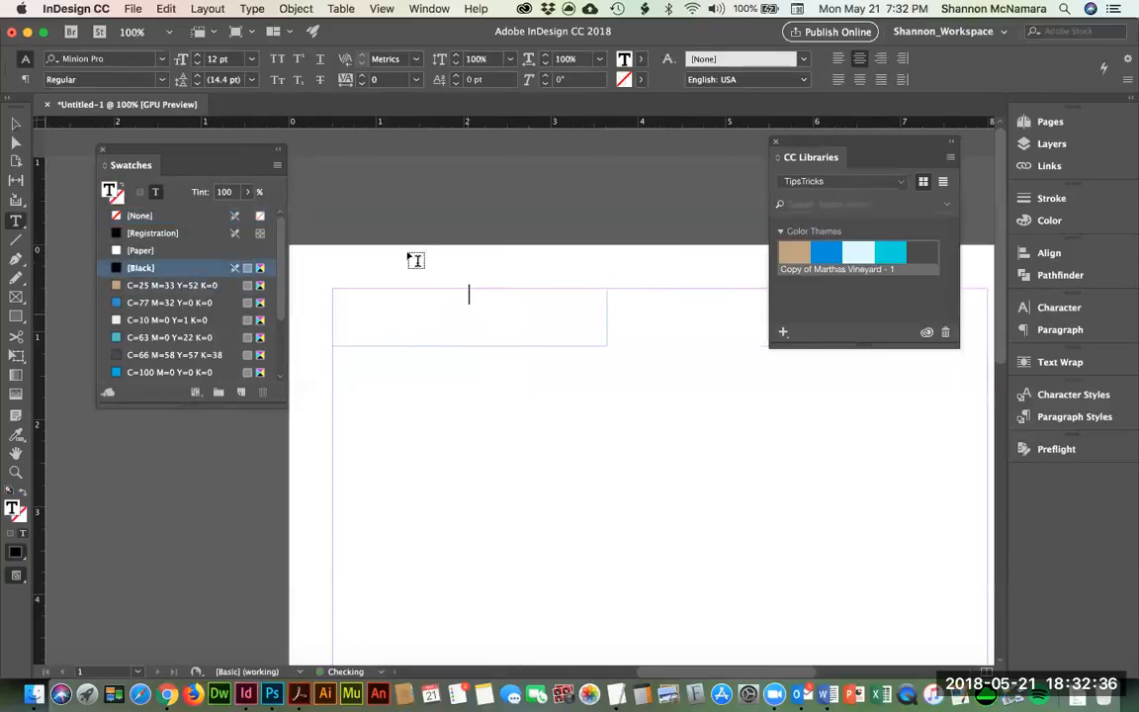
click(212, 59)
text(7)
key(Return)
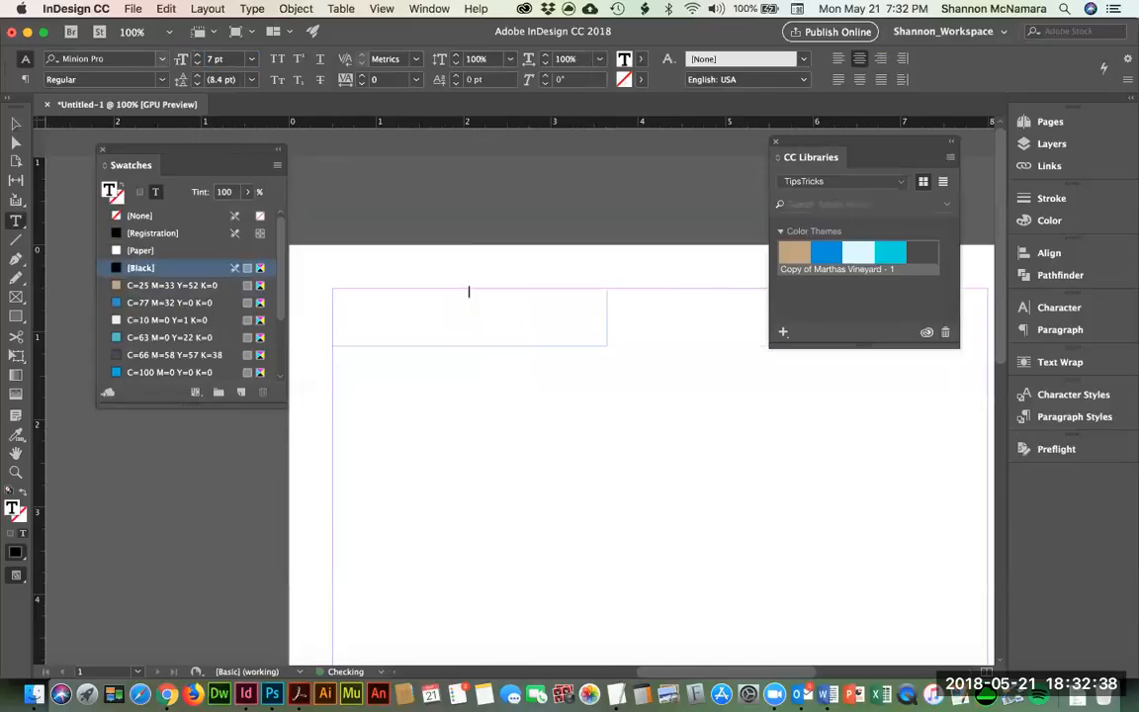
drag(135, 60, 4, 35)
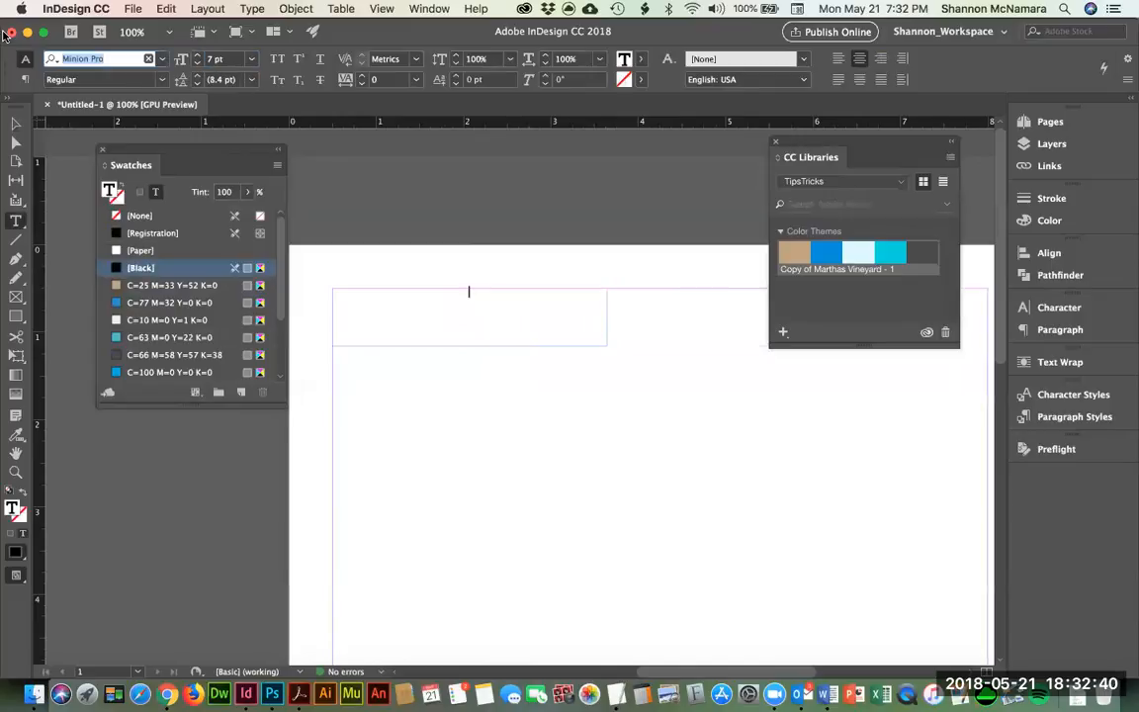
text(hel)
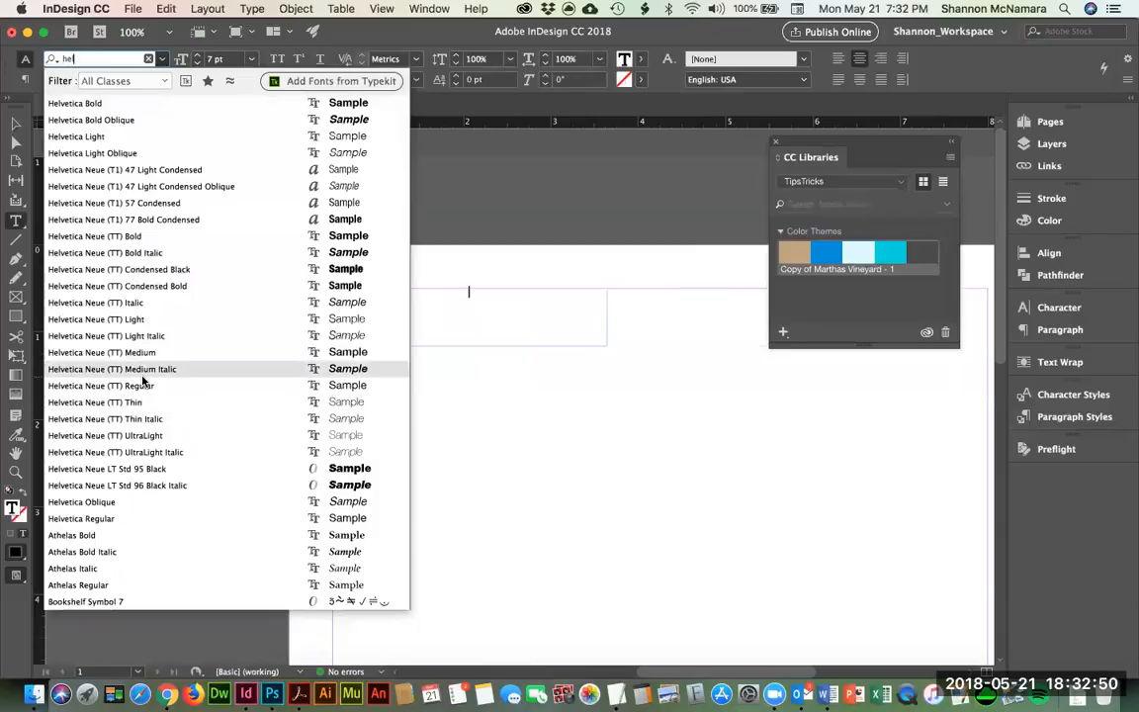
click(150, 170)
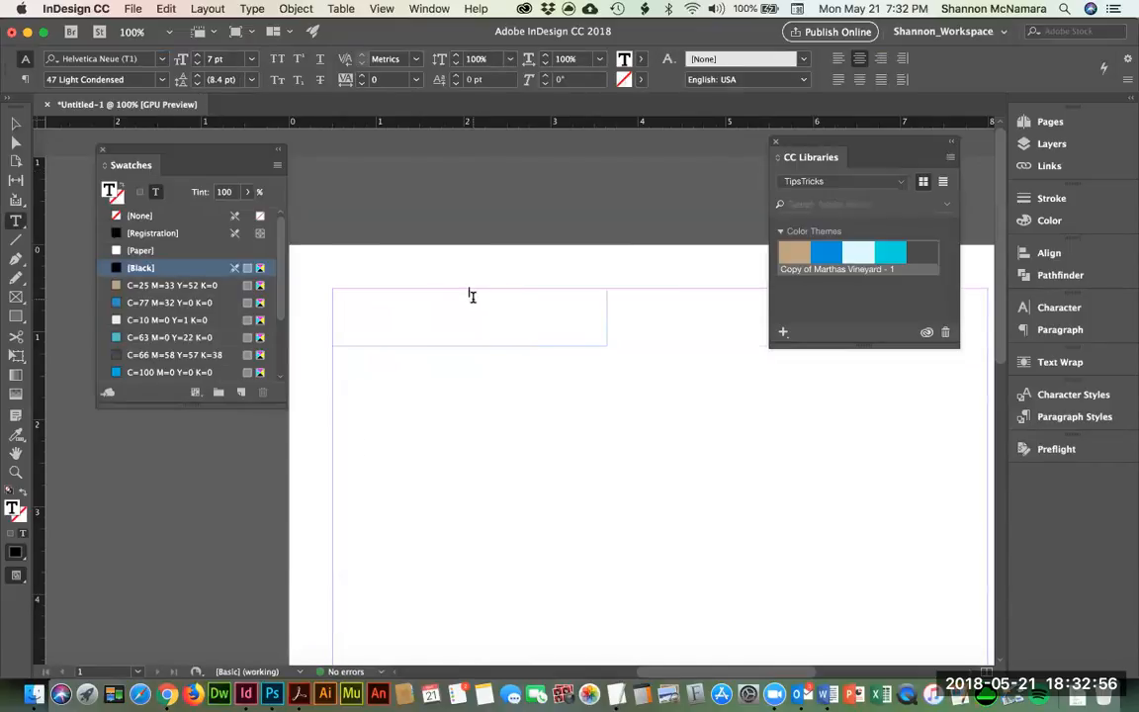
Step: Enter "With this coupon. Coupons cannot be combined with other offers." followed by "Expires 00-00-0000" on a second line, and finish editing
text(With this coupon. Coupons )
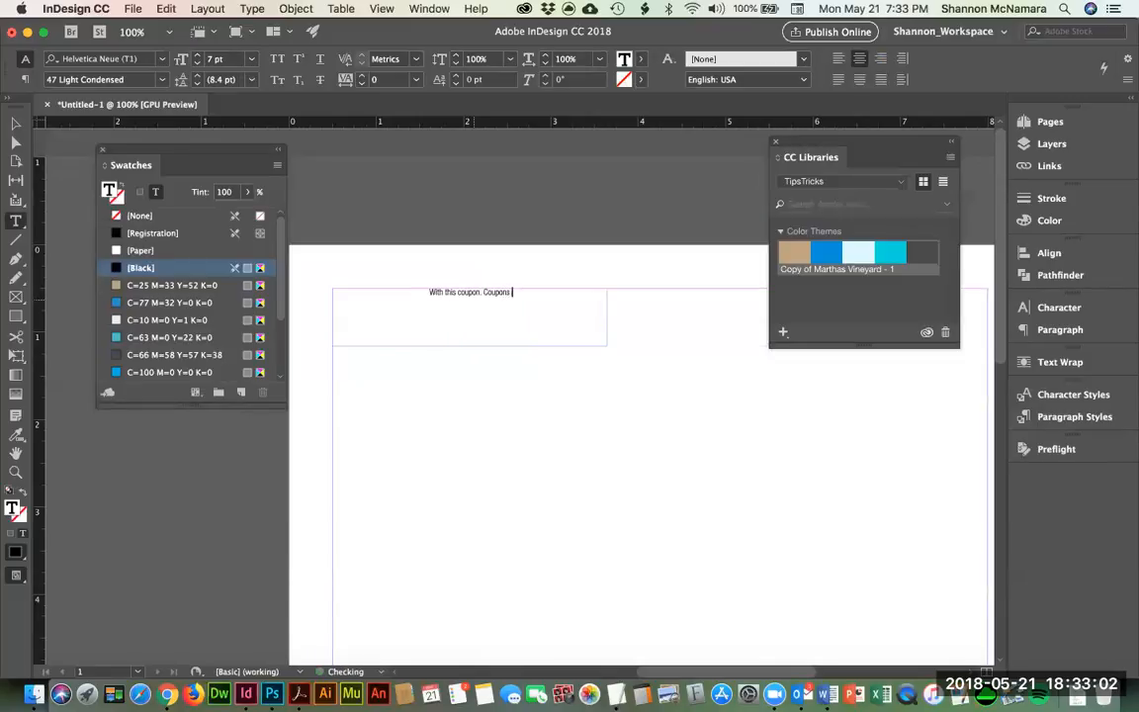
text(cannot be combined w)
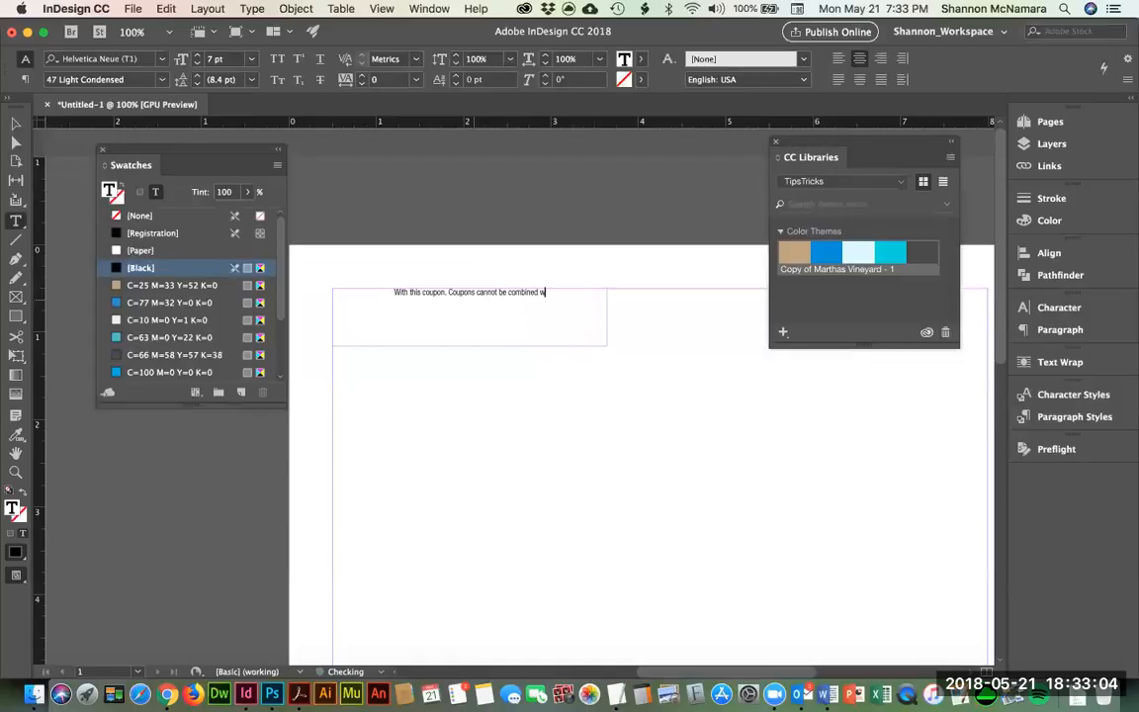
text(ith other offers. )
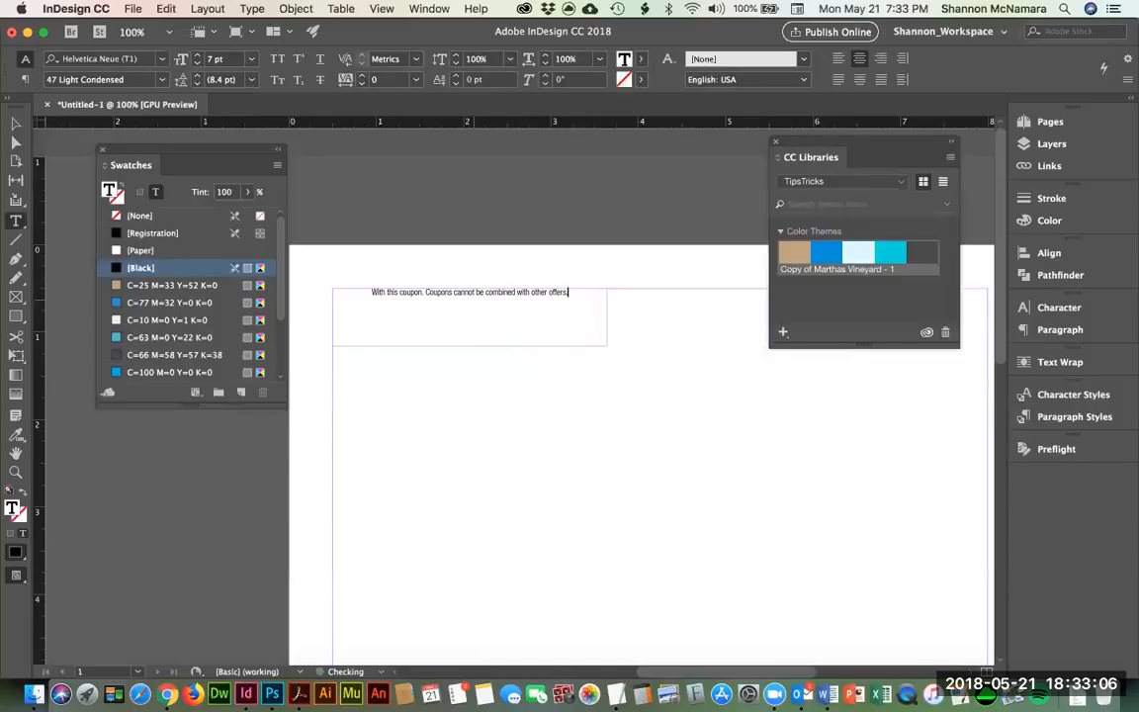
text(Expires 00-00-0000)
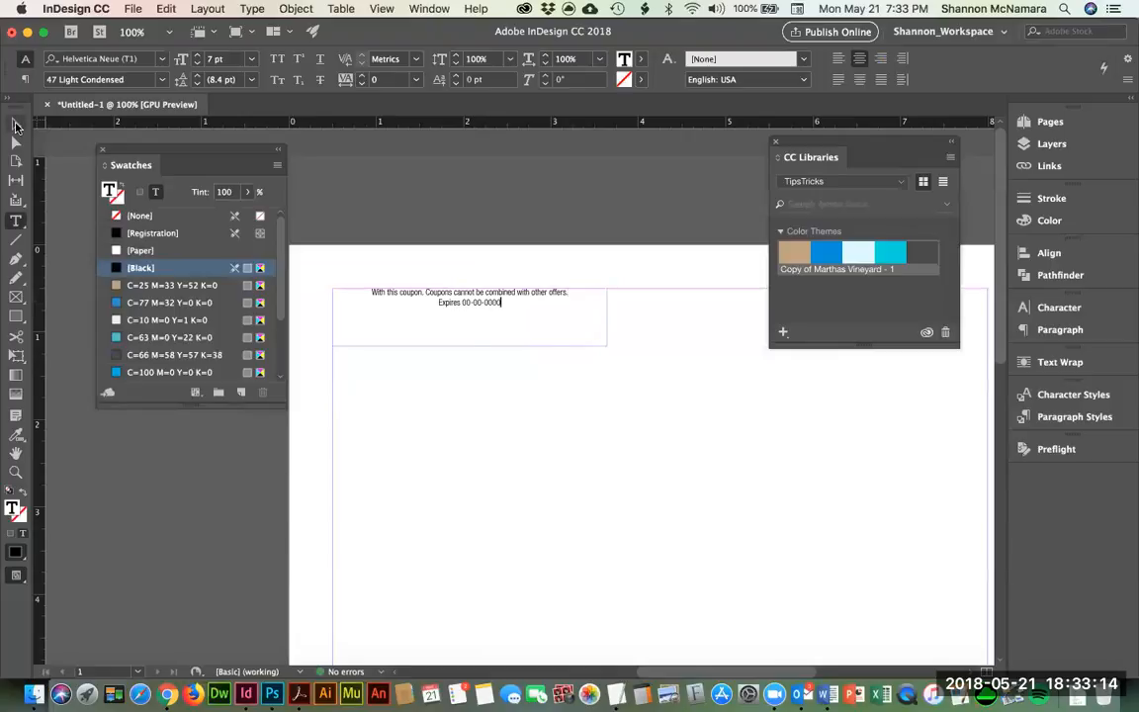
key(Escape)
click(309, 235)
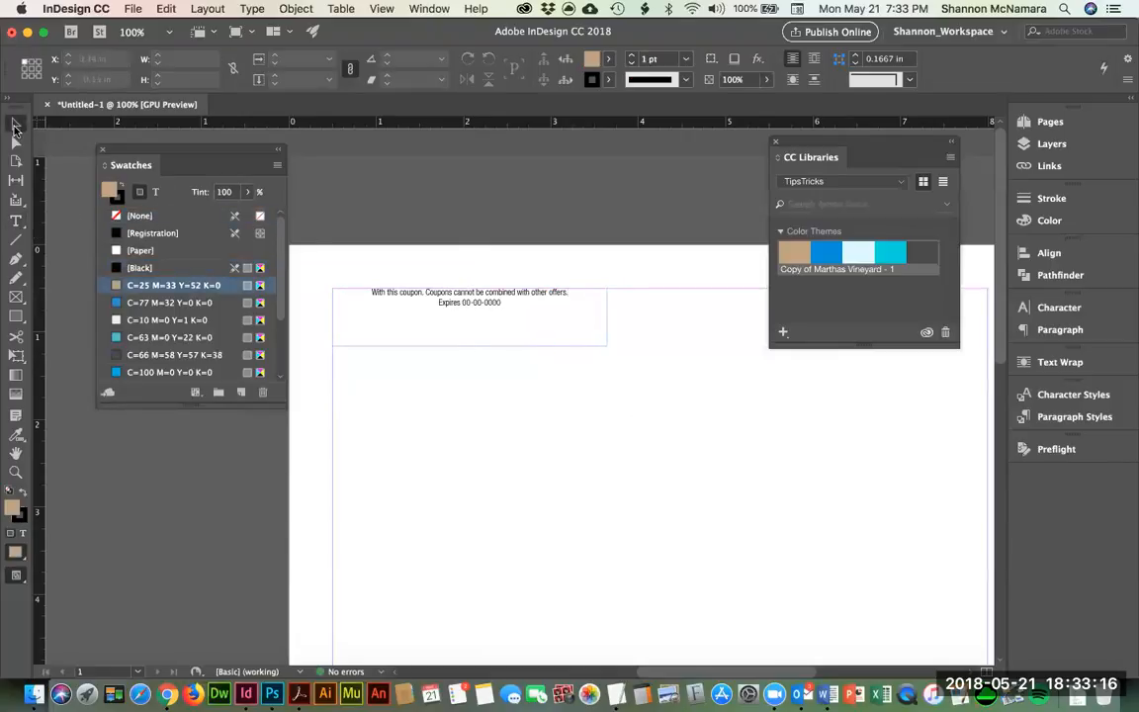
Step: Add the coupon text frame to the TipsTricks library and rename the new text item Disclaimer
click(445, 305)
drag(445, 305, 868, 304)
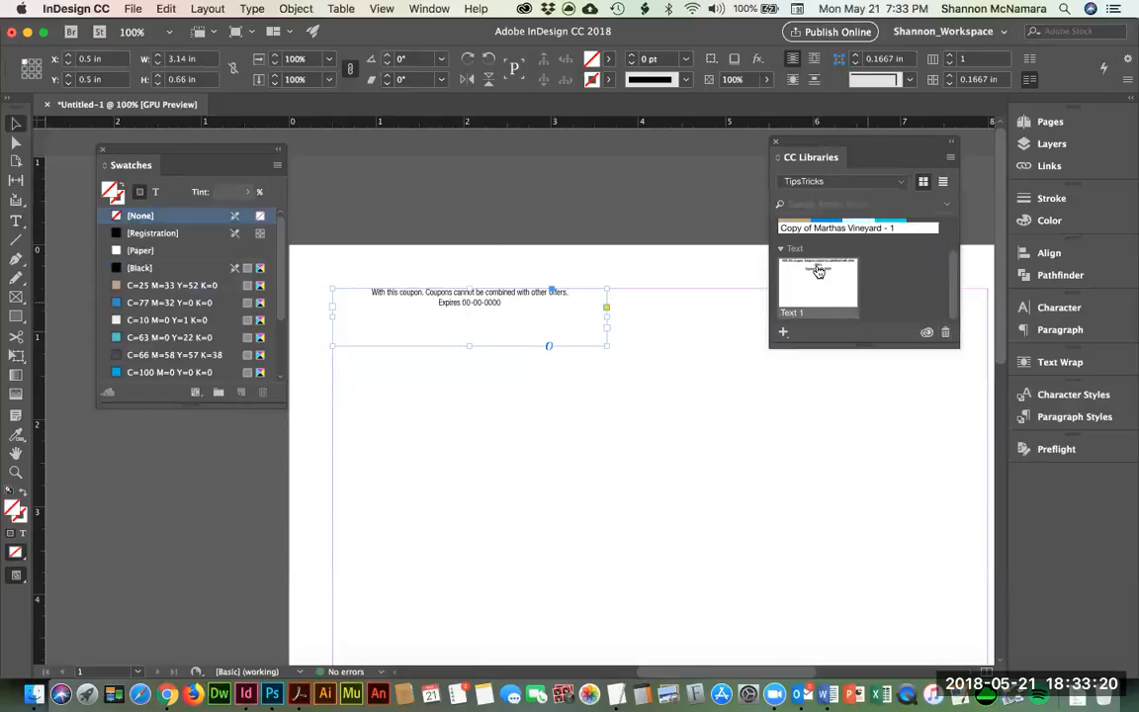
double_click(791, 313)
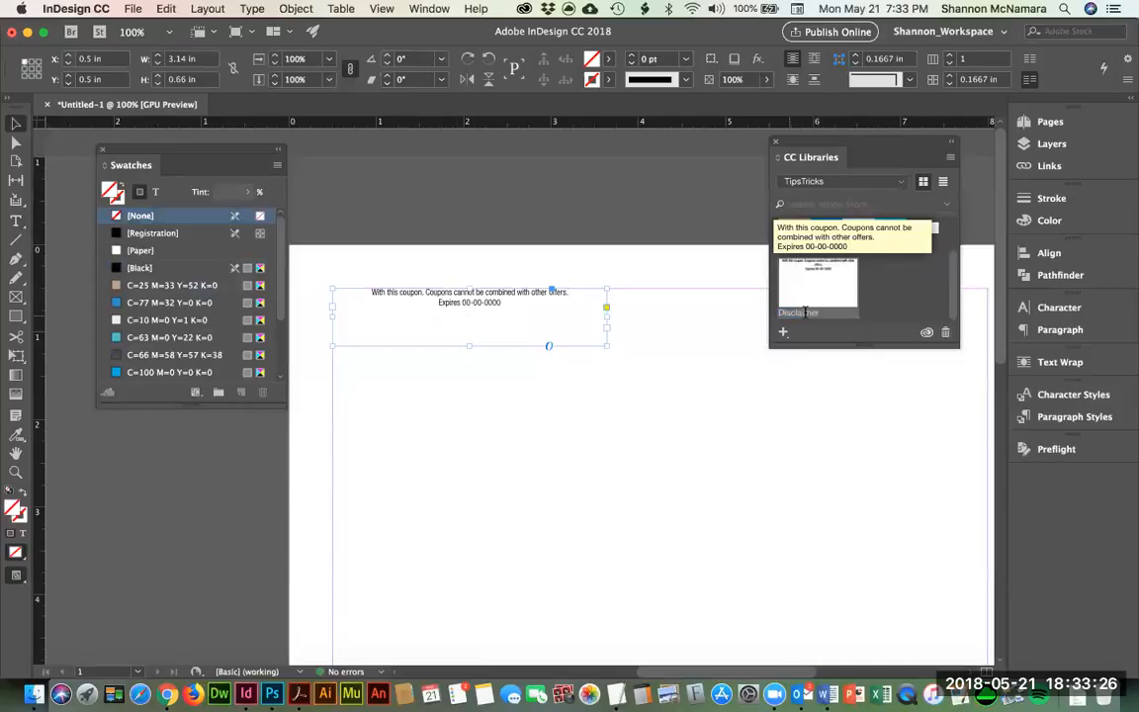
click(653, 285)
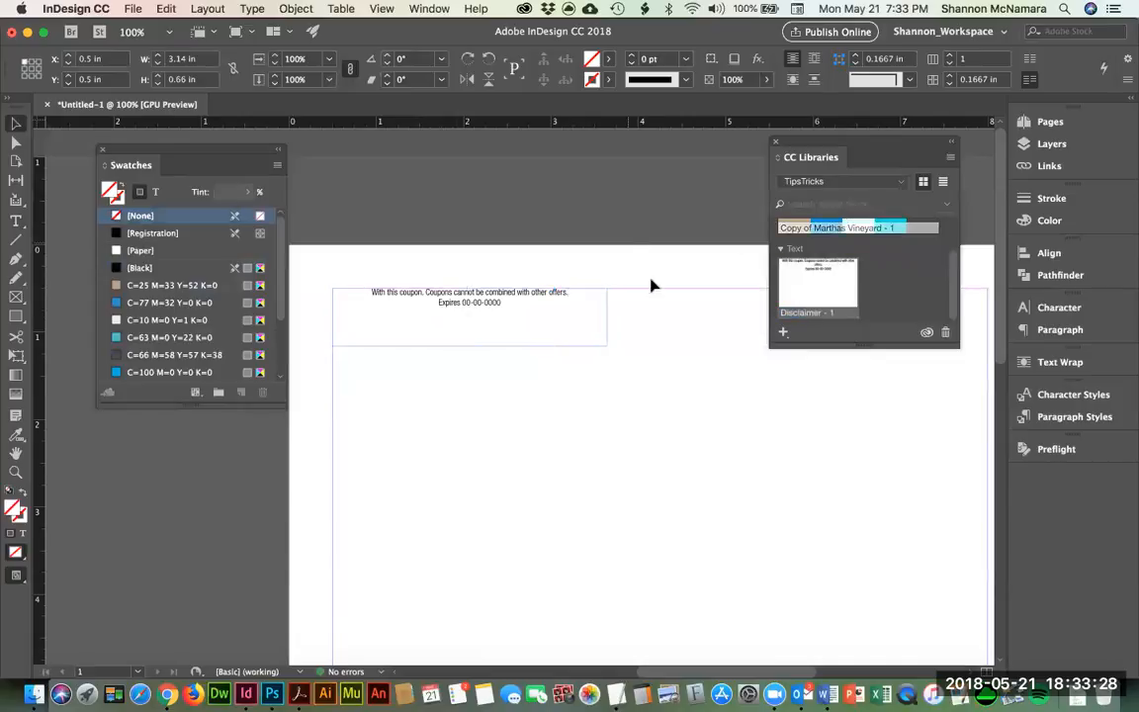
Step: Place a copy of the library's disclaimer text in the middle of the page, and delete that placed copy
drag(845, 290, 521, 476)
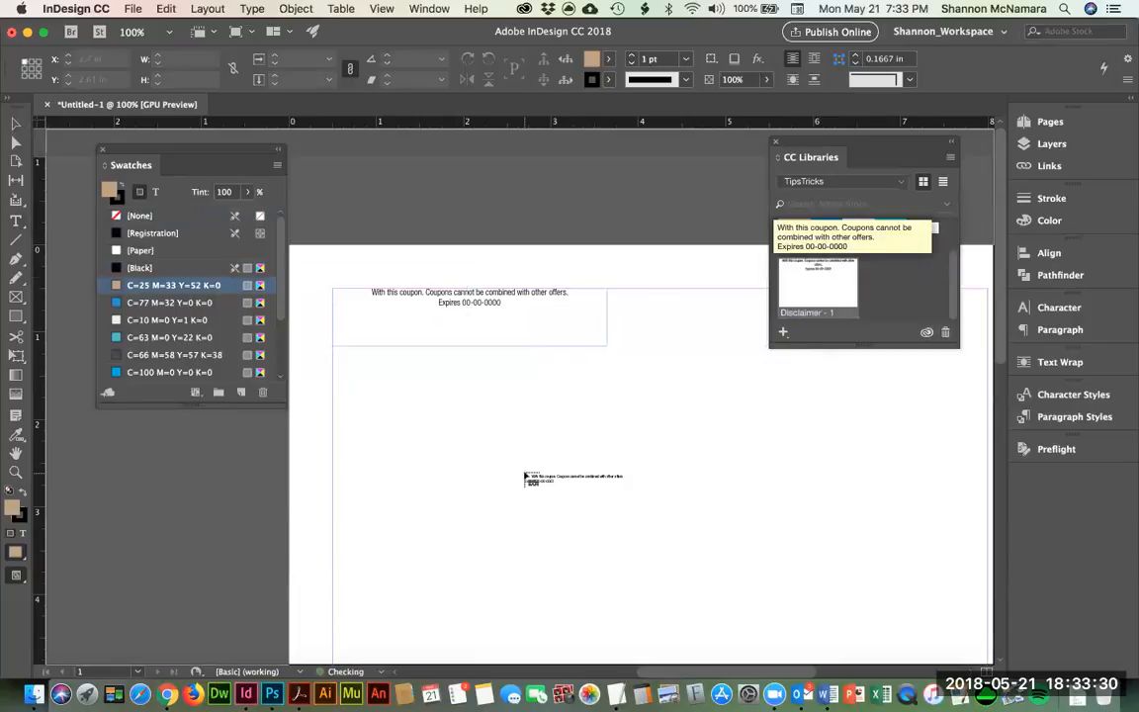
click(517, 464)
click(528, 409)
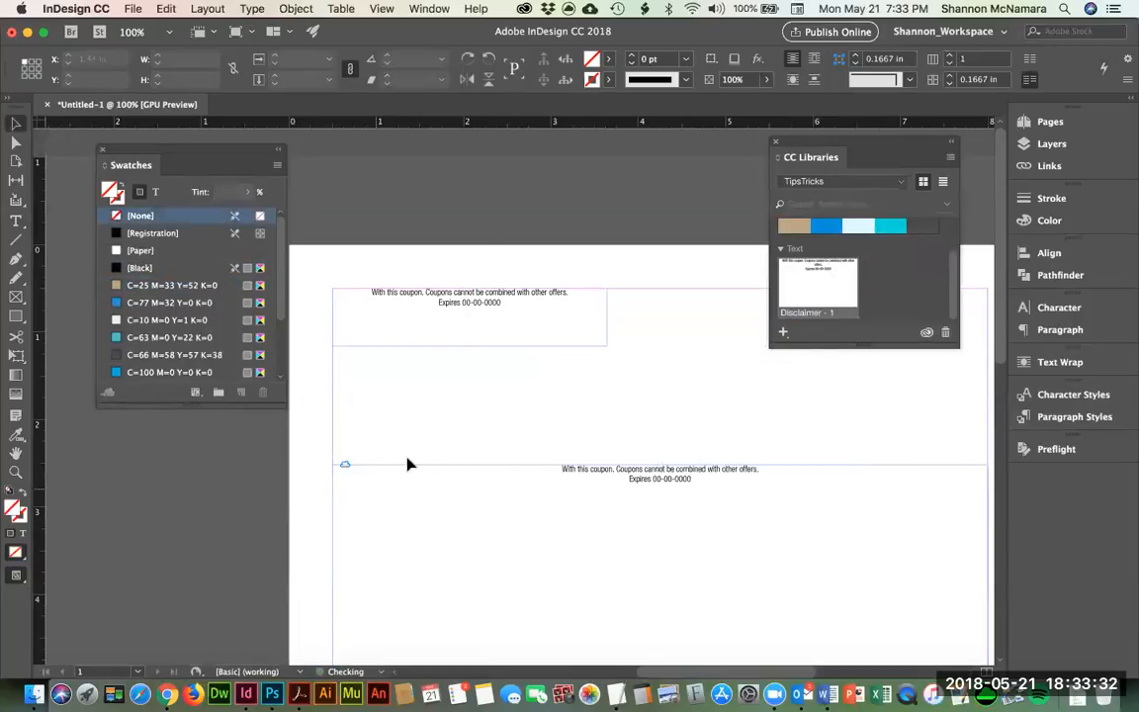
click(344, 472)
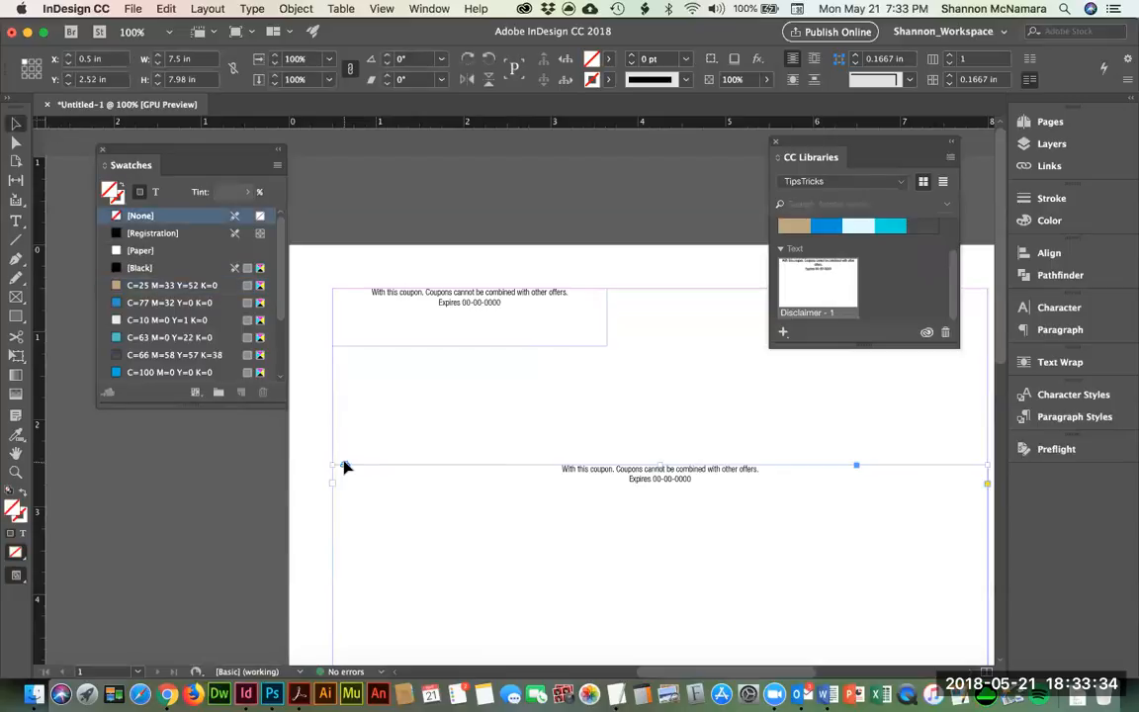
key(Delete)
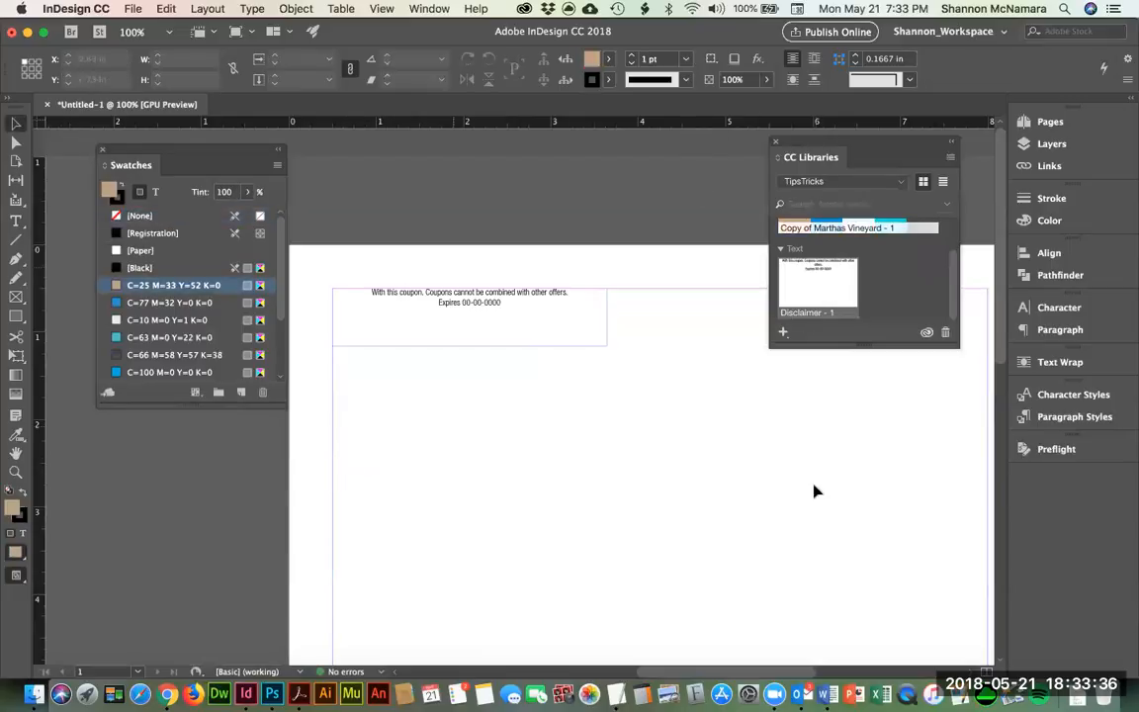
Step: Delete the original coupon disclaimer text frame from the top of the page
click(472, 304)
drag(468, 347, 467, 325)
click(503, 399)
click(477, 302)
key(Delete)
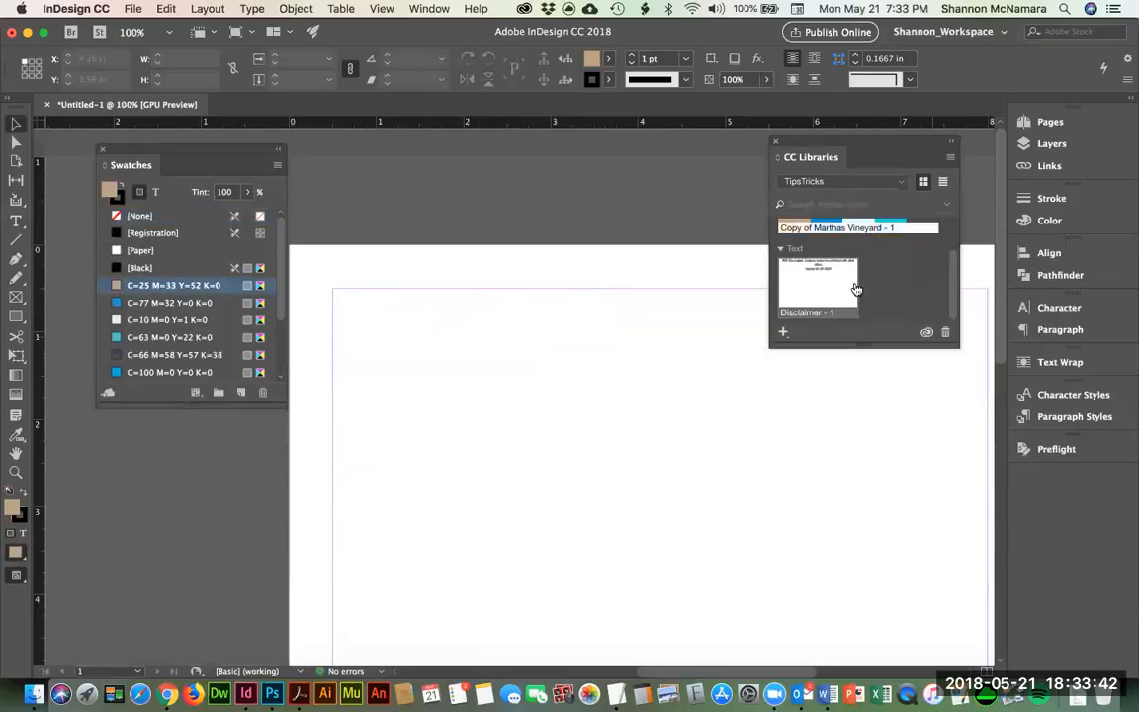
Step: Draw a text frame from the upper-left margin corner across the full margin width, ending about 3 in down the page
key(super+minus)
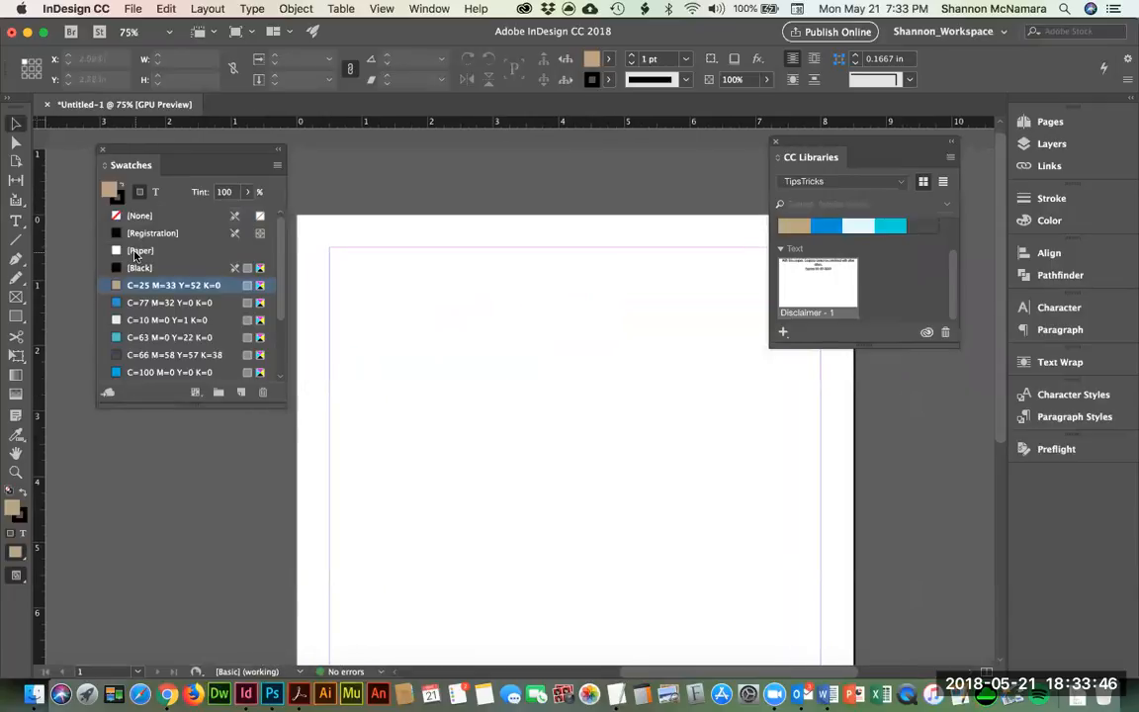
click(18, 223)
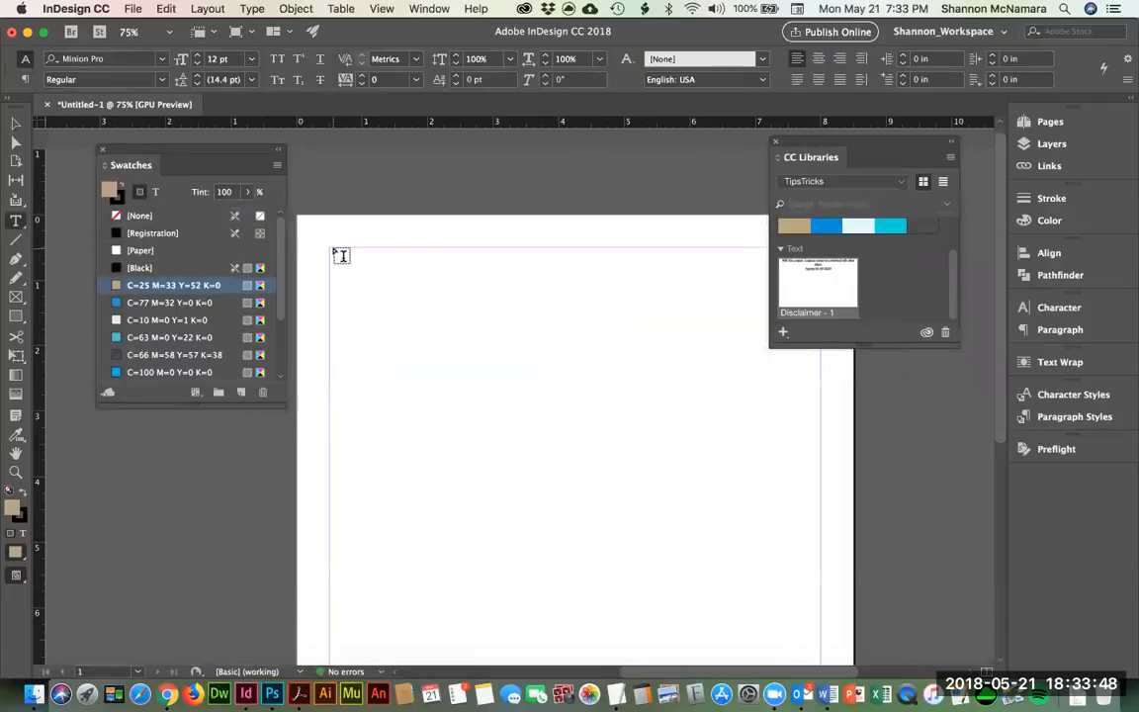
drag(336, 259, 493, 332)
drag(769, 407, 820, 415)
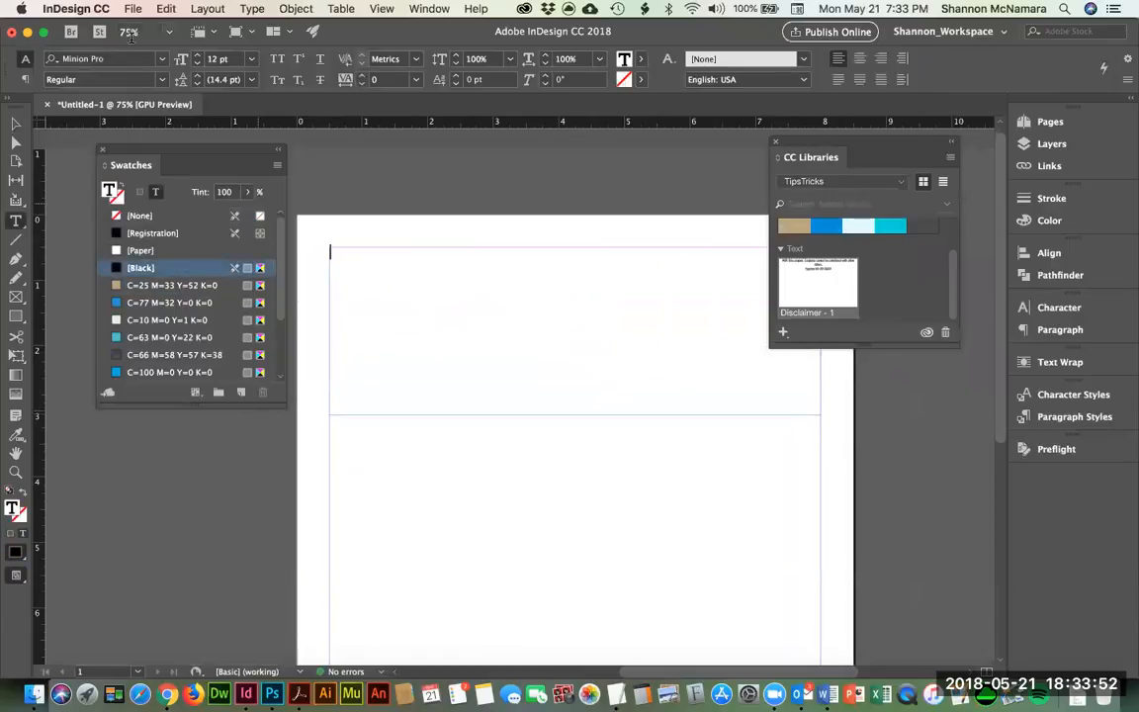
Step: Browse the font list for a headline typeface and set the empty text frame's font to ChunkFive
click(163, 60)
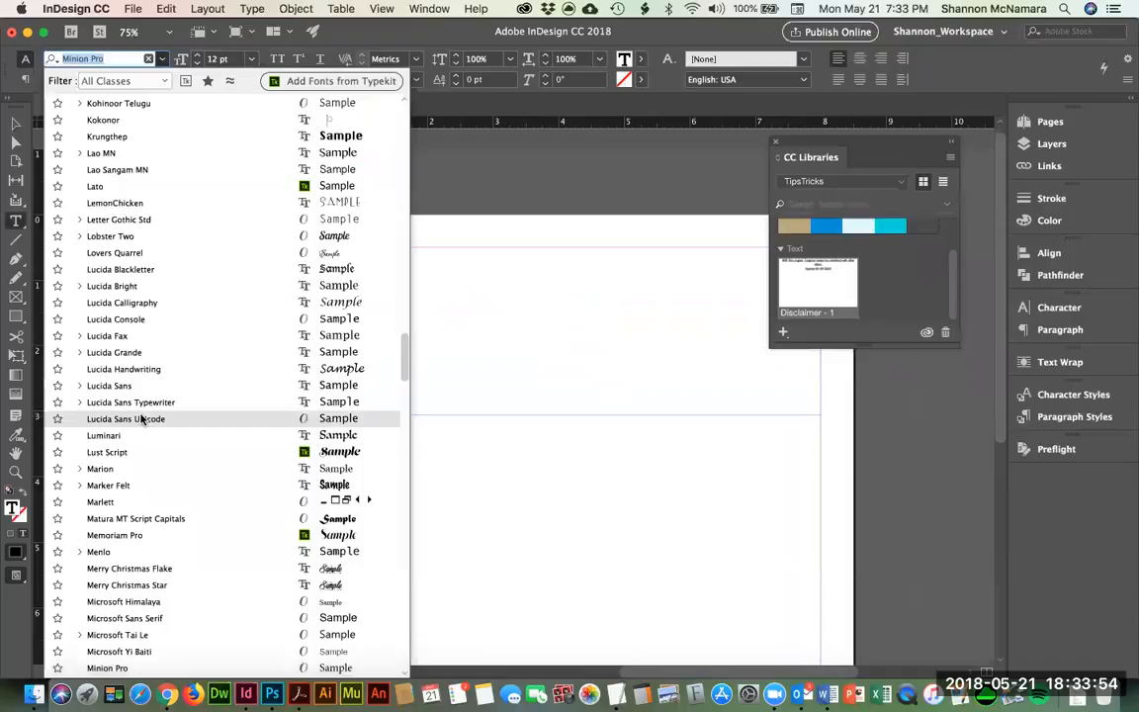
scroll(148, 425, down, 5)
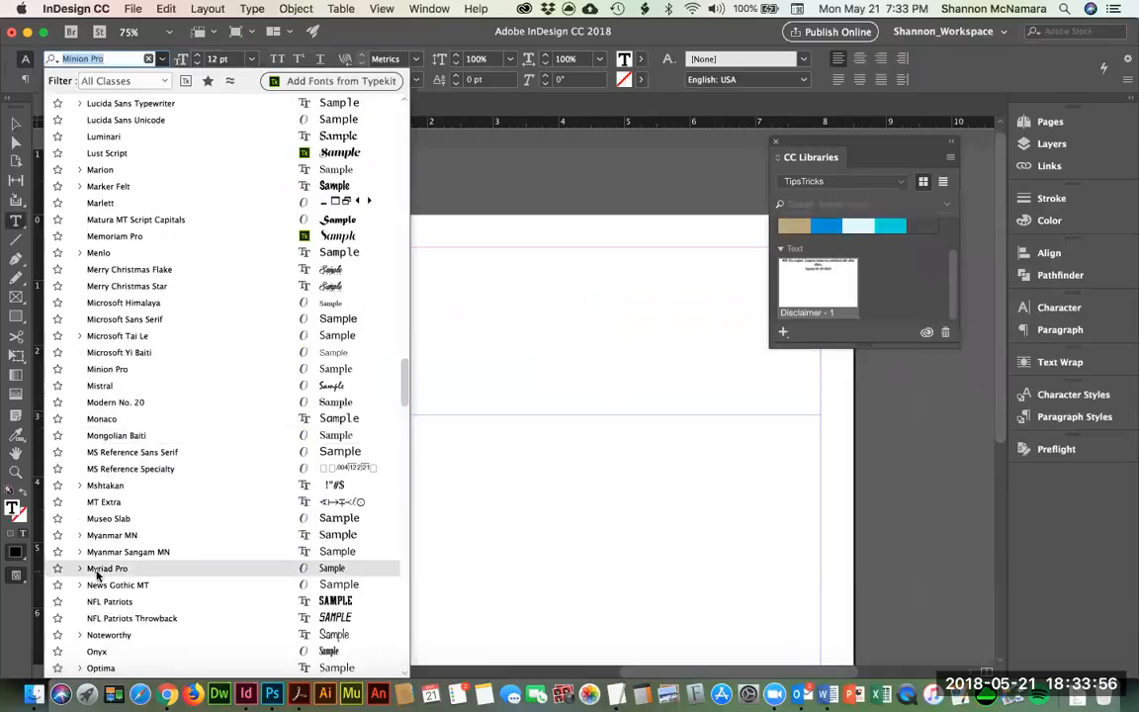
scroll(136, 574, down, 4)
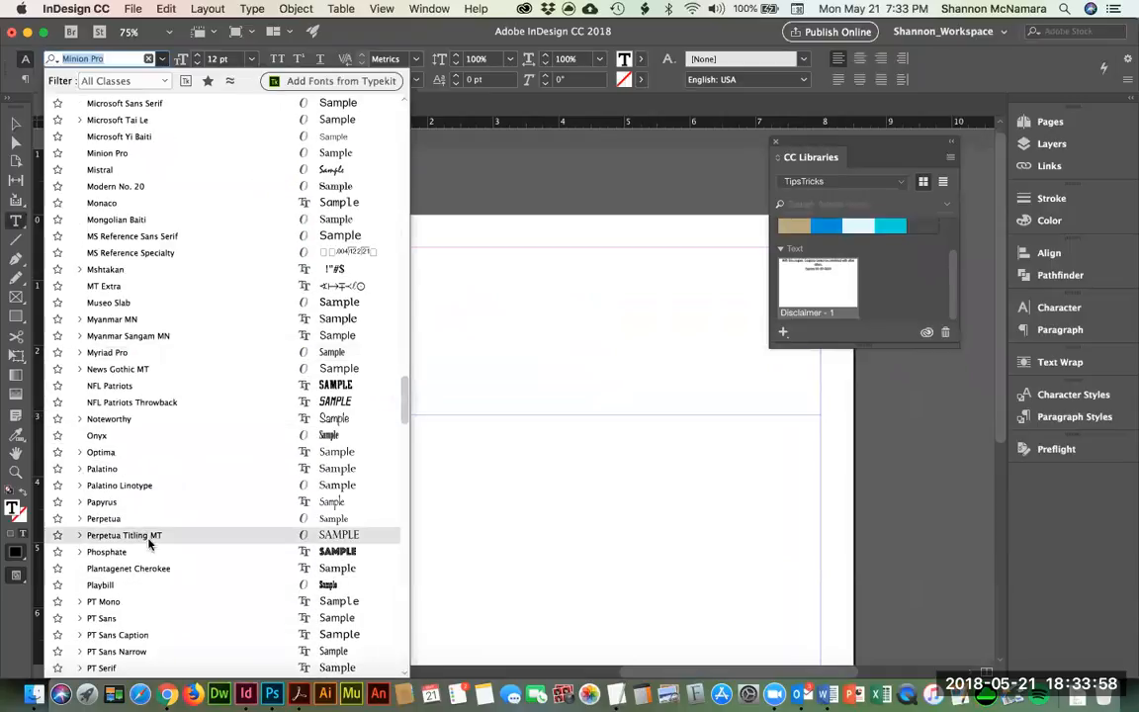
scroll(153, 557, down, 4)
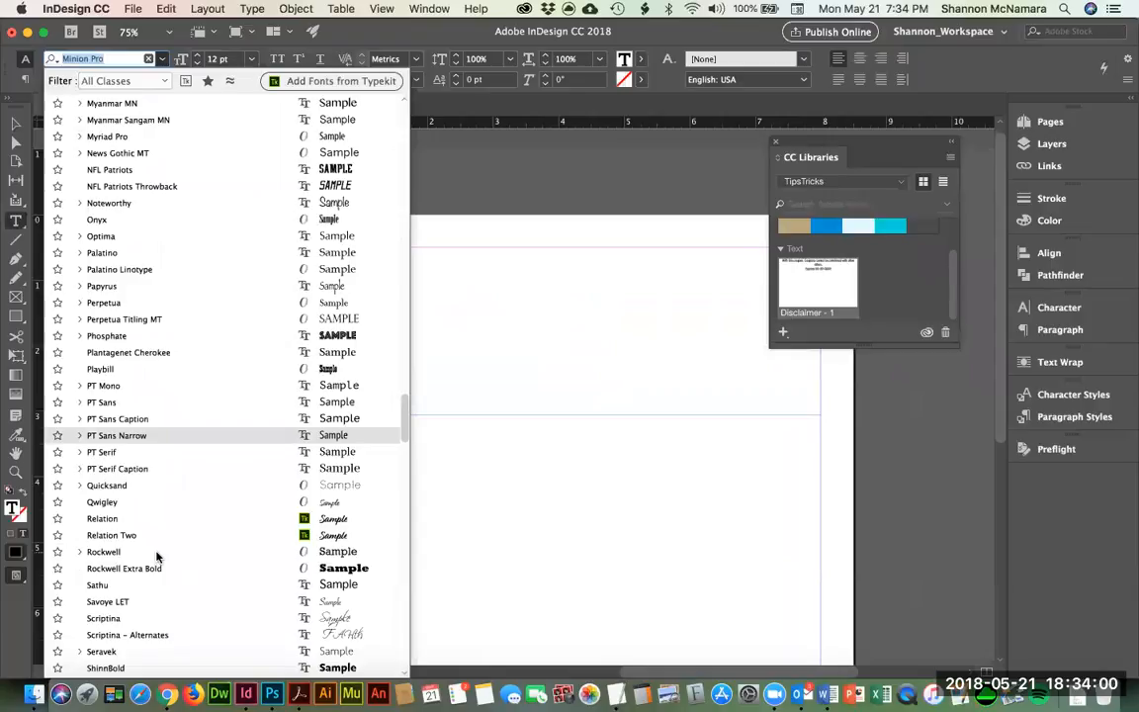
scroll(158, 569, down, 5)
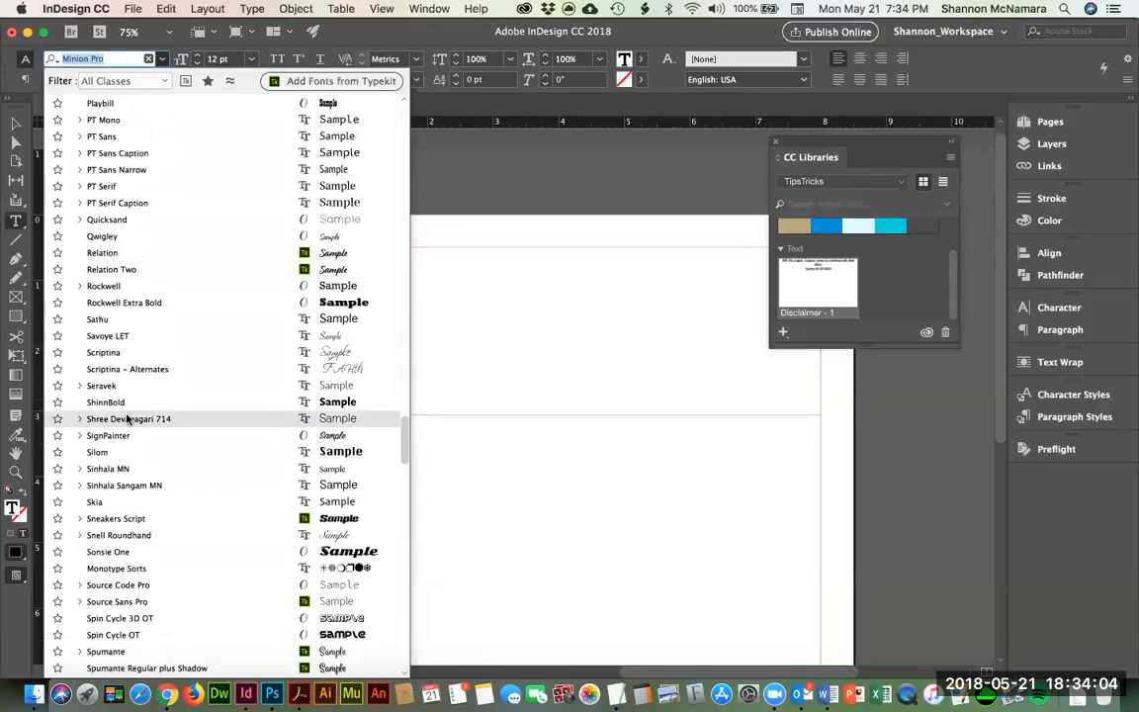
scroll(256, 488, down, 10)
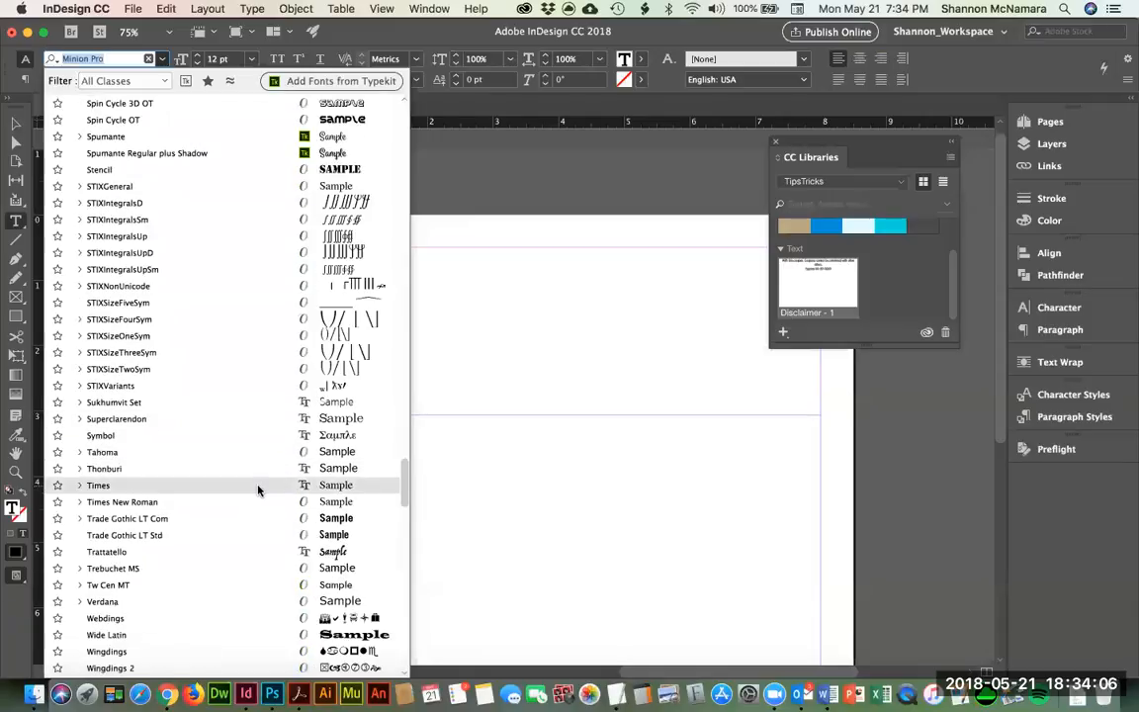
scroll(257, 488, down, 10)
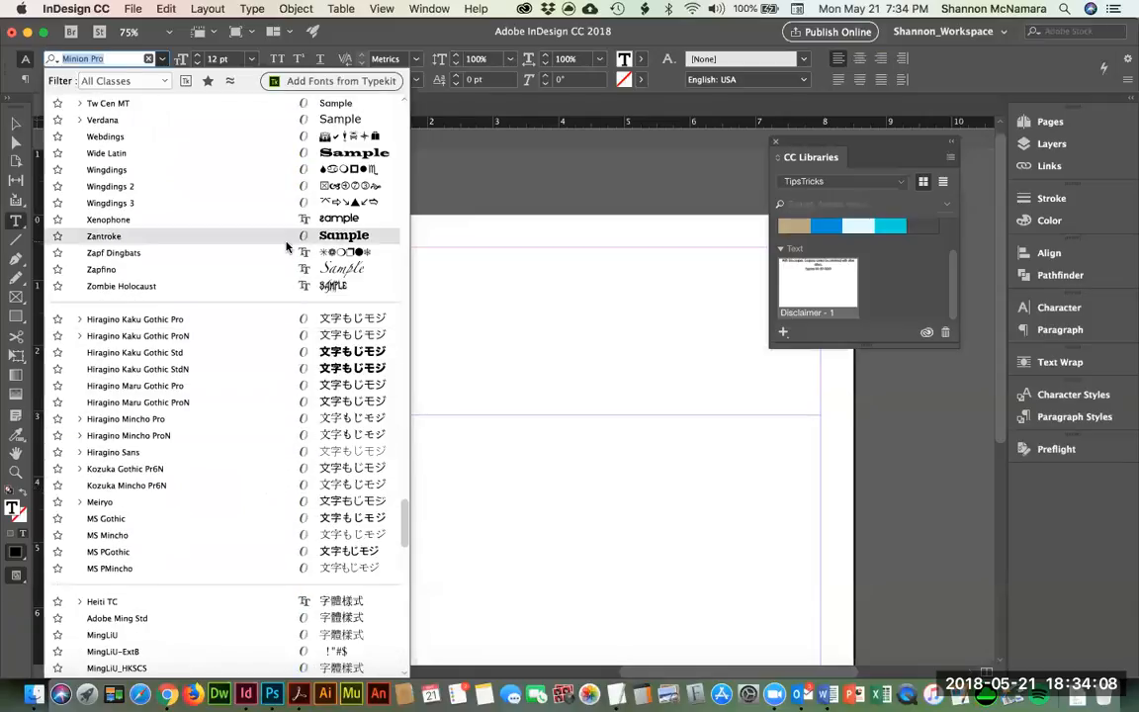
scroll(174, 246, up, 10)
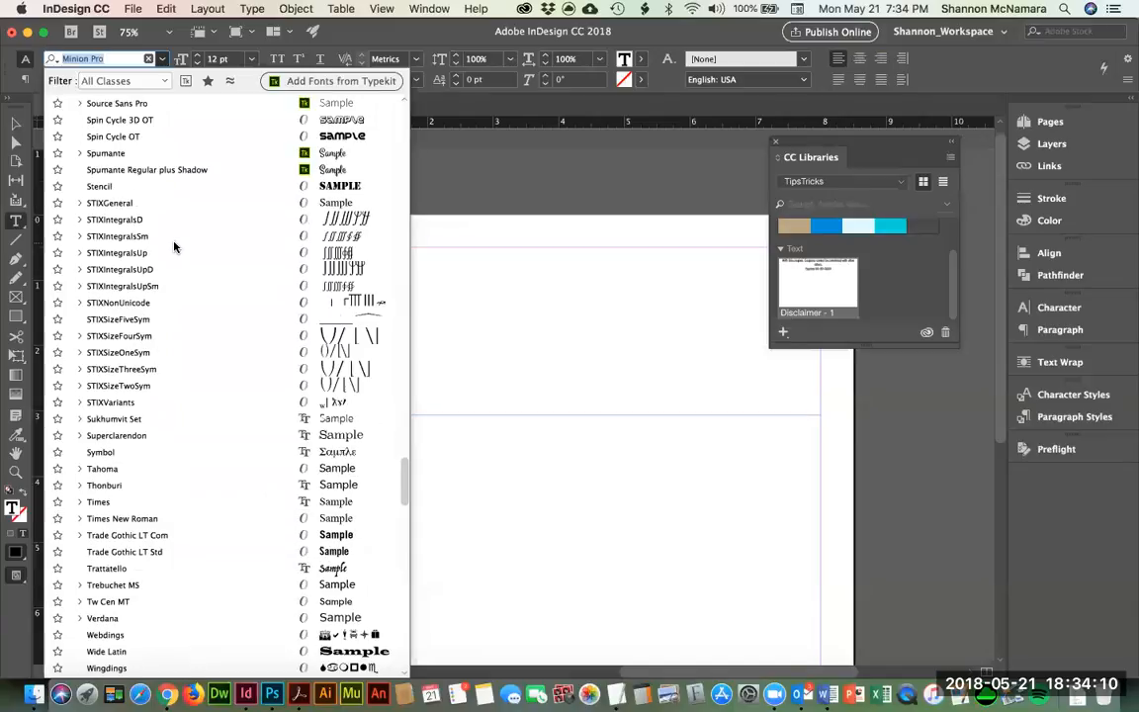
scroll(174, 246, up, 7)
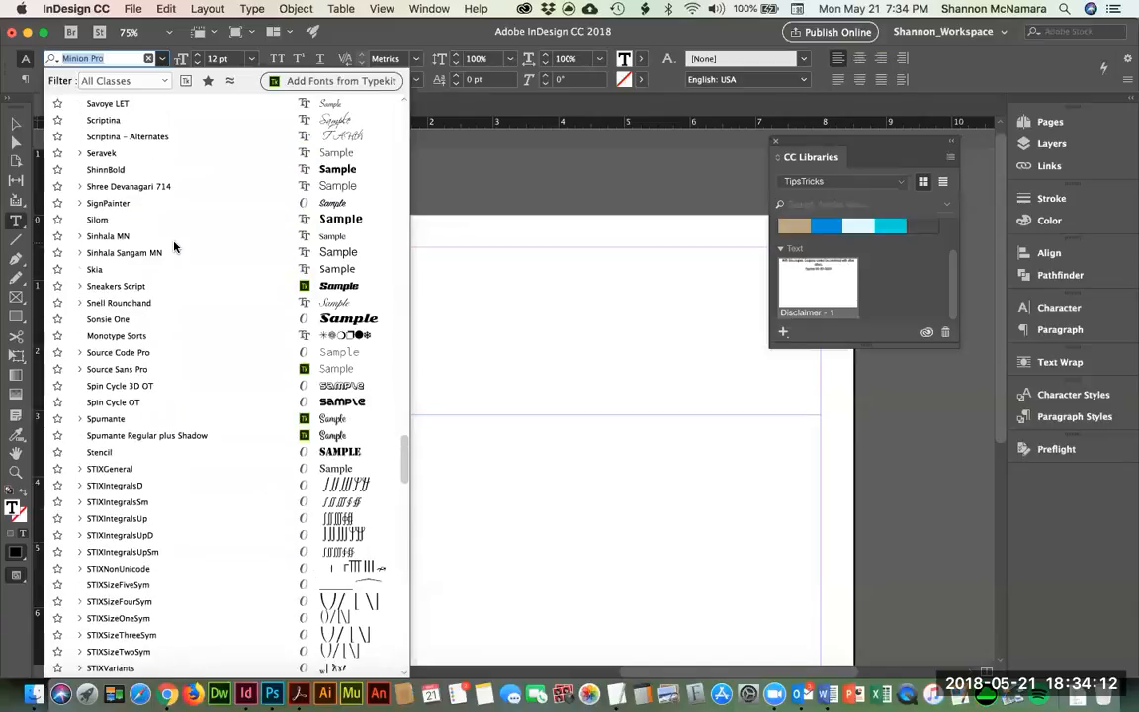
scroll(174, 246, up, 7)
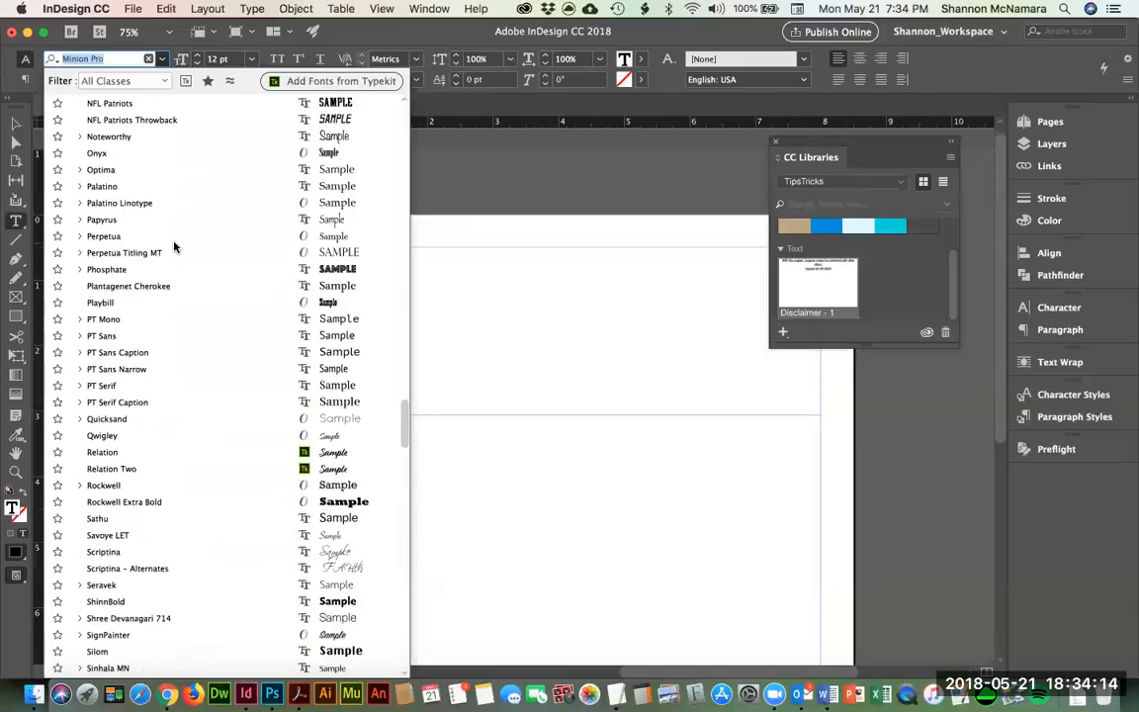
scroll(174, 246, up, 4)
scroll(174, 246, up, 3)
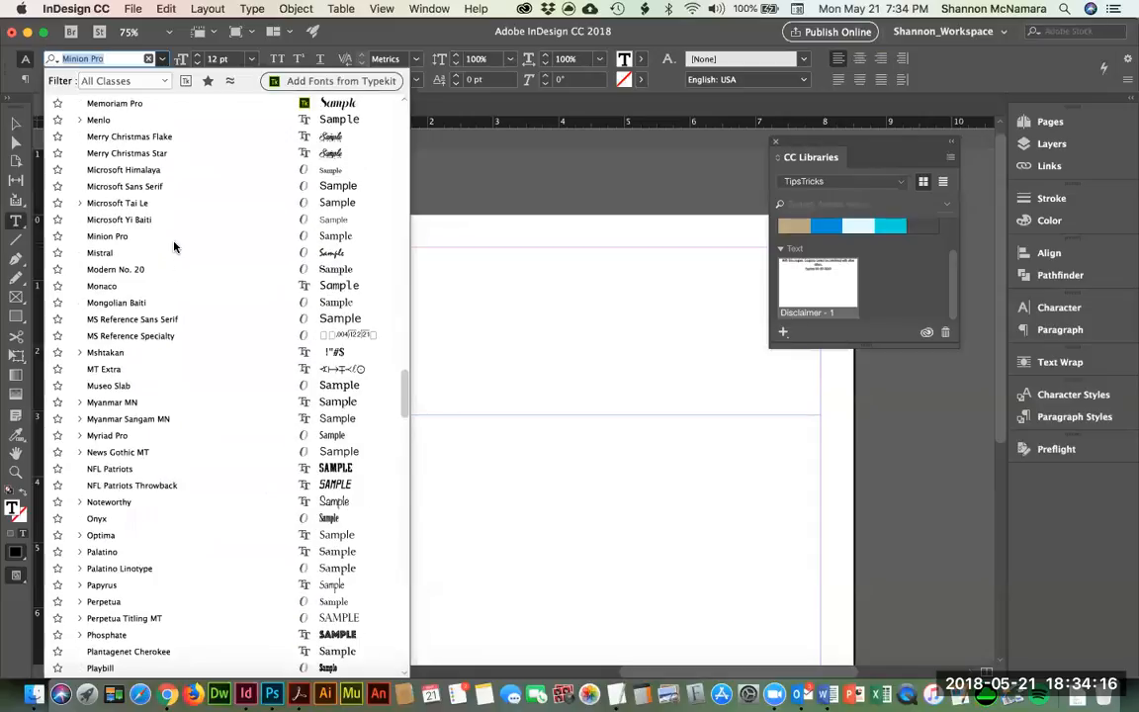
scroll(173, 246, up, 20)
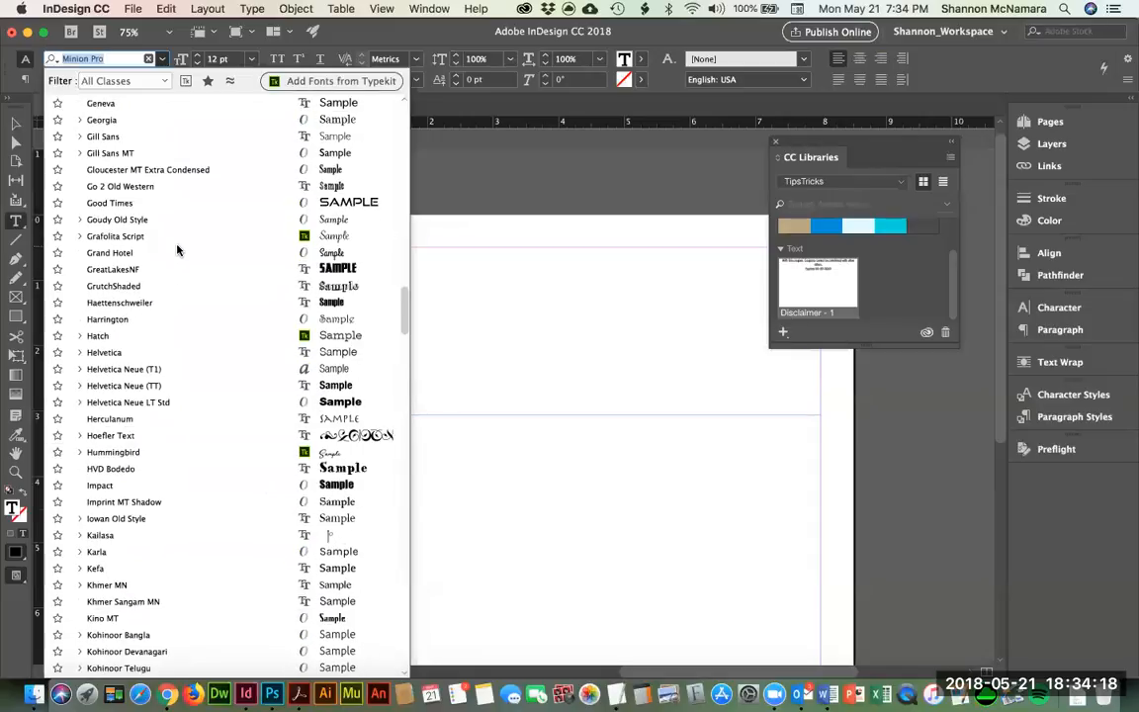
scroll(178, 250, up, 1)
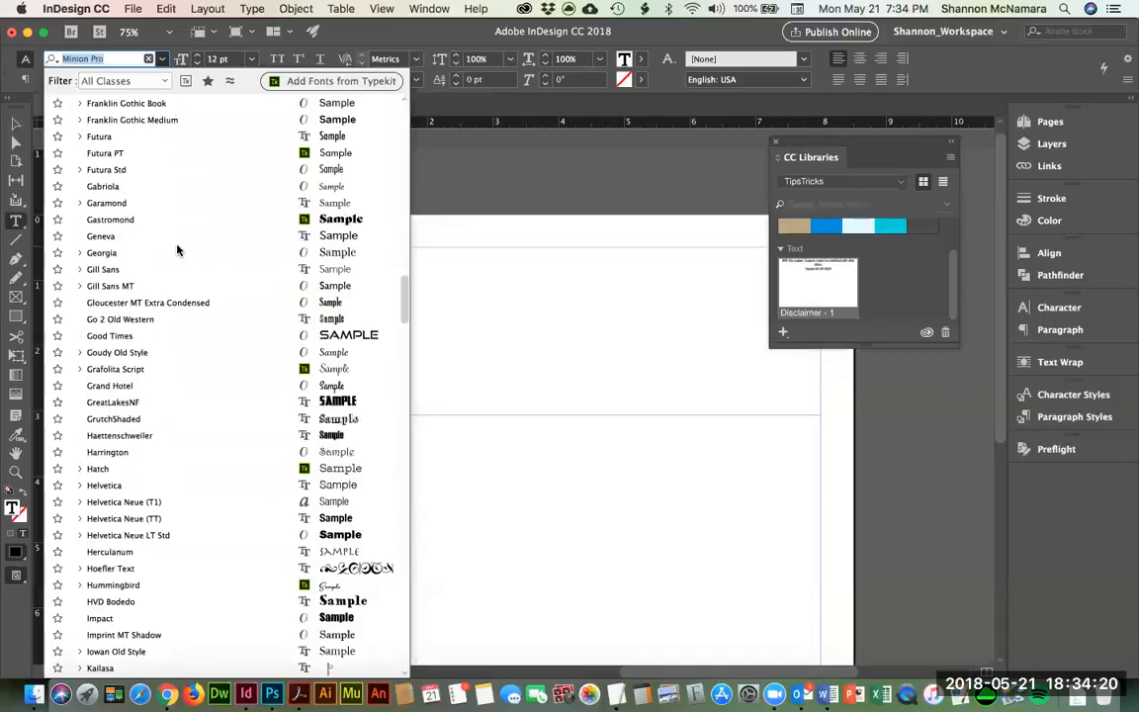
scroll(178, 250, up, 15)
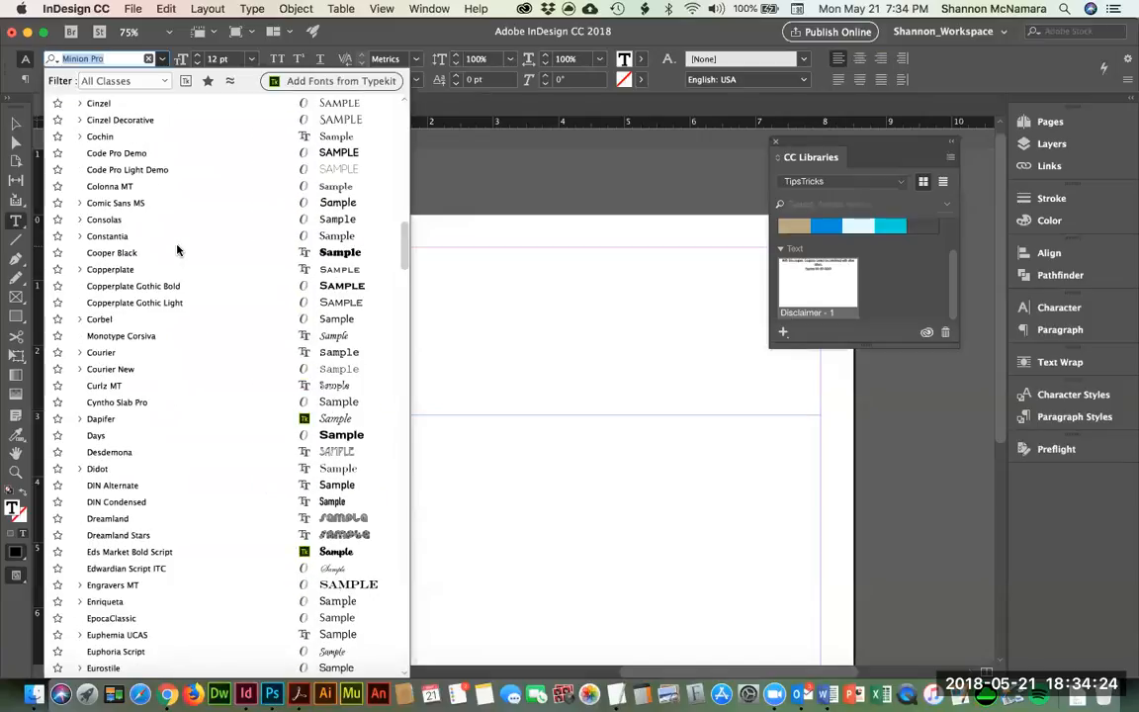
scroll(178, 250, up, 1)
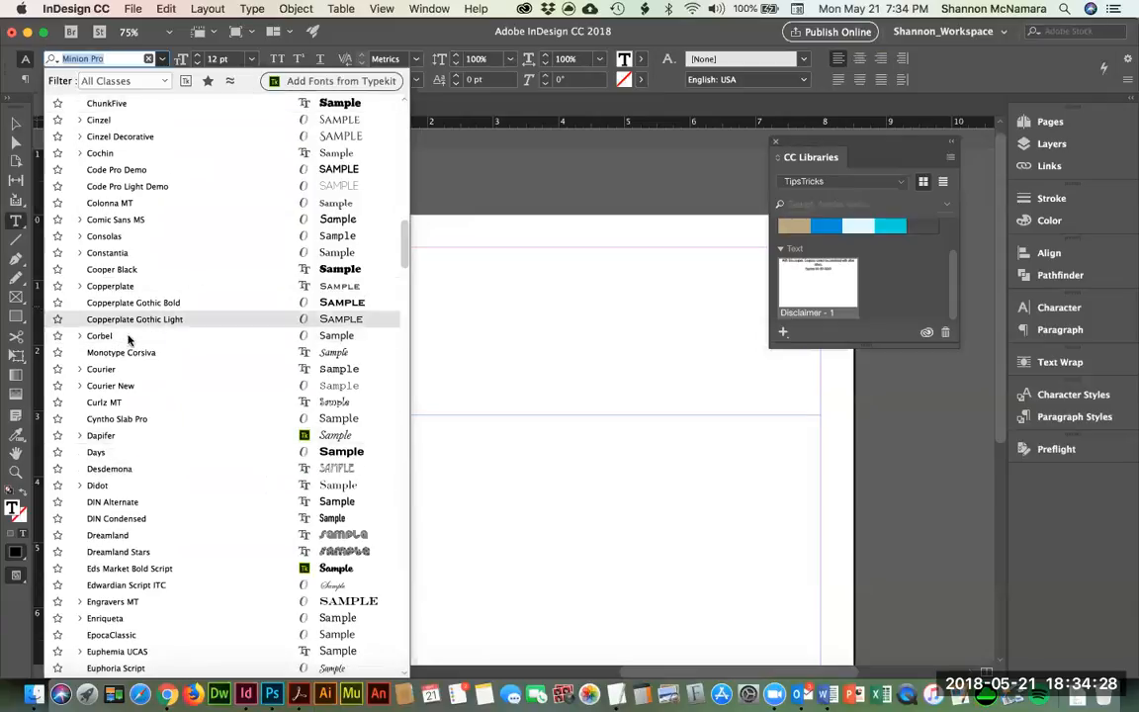
scroll(201, 480, down, 4)
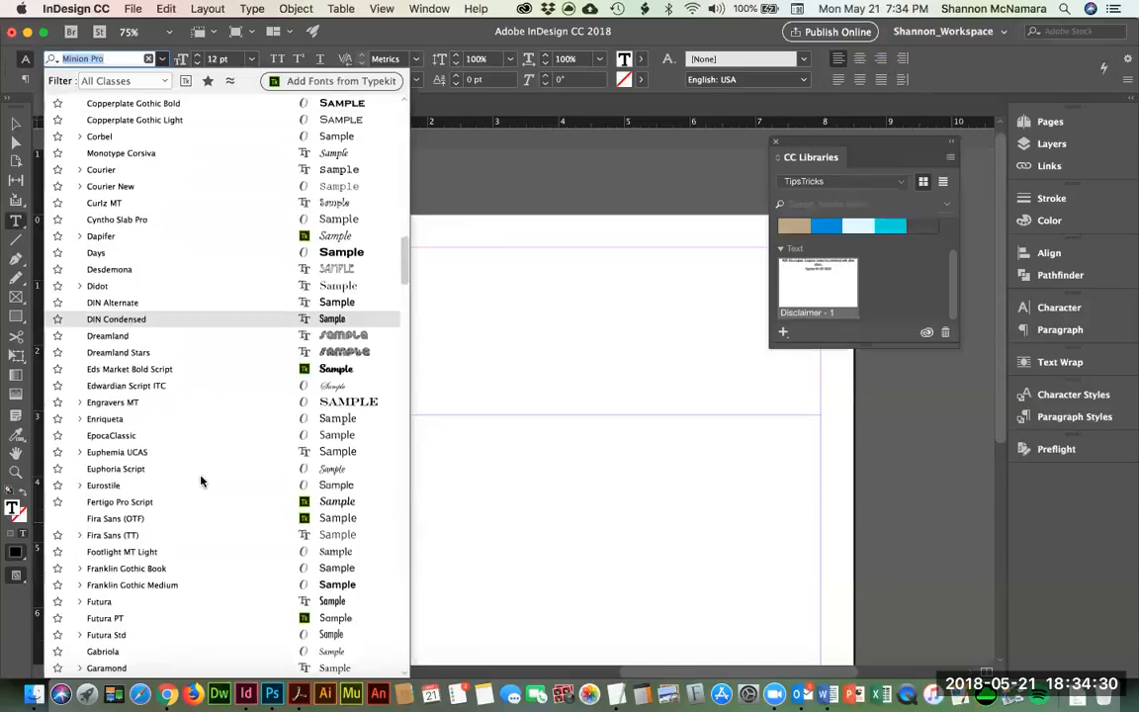
scroll(201, 481, up, 9)
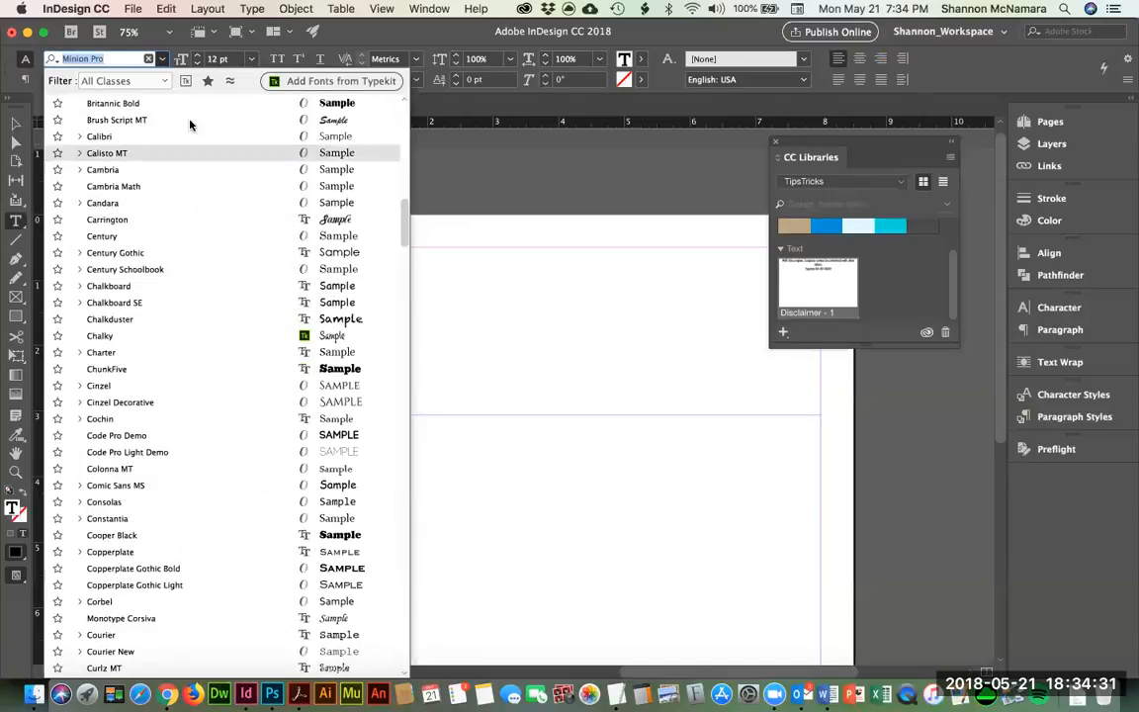
click(107, 369)
Step: Enter the text Headline in the frame and enlarge it to 54 pt
text(Headline)
key(super+a)
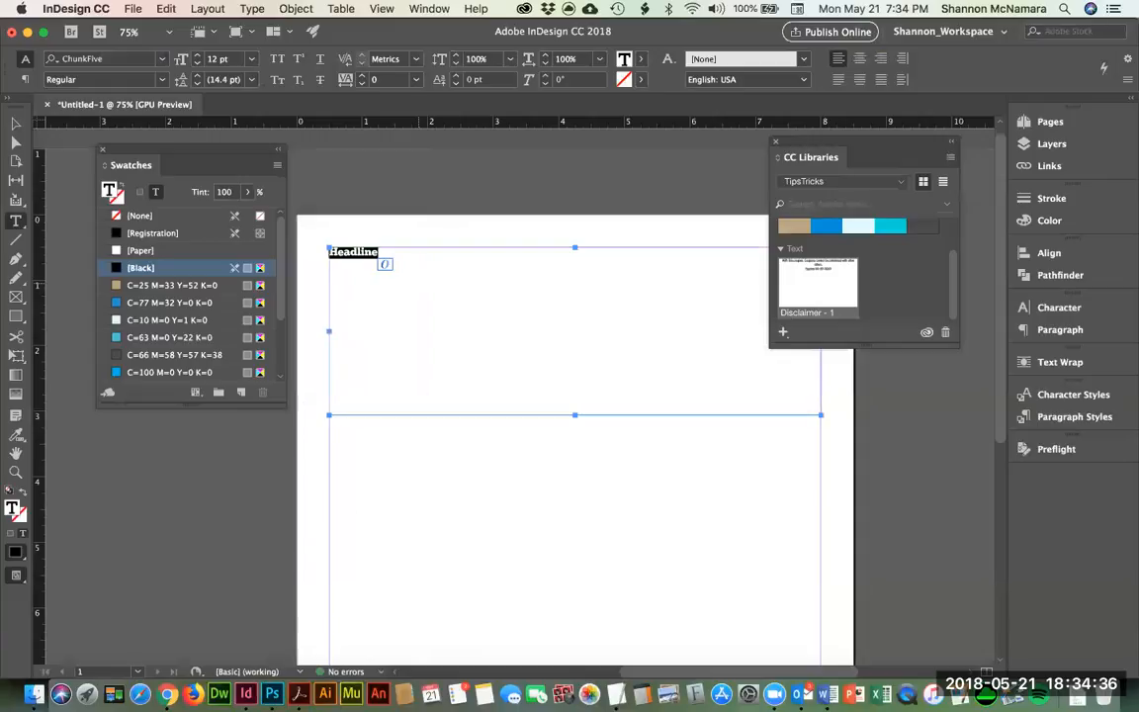
key(super+shift+period)
key(super+shift+period)
key(super+shift+period)
key(super+shift+period)
key(super+shift+period)
key(super+shift+period)
key(super+shift+period)
key(super+shift+period)
key(super+shift+period)
key(super+shift+period)
key(super+shift+period)
key(super+shift+period)
key(super+shift+period)
key(super+shift+period)
key(super+shift+period)
key(super+shift+period)
key(super+shift+period)
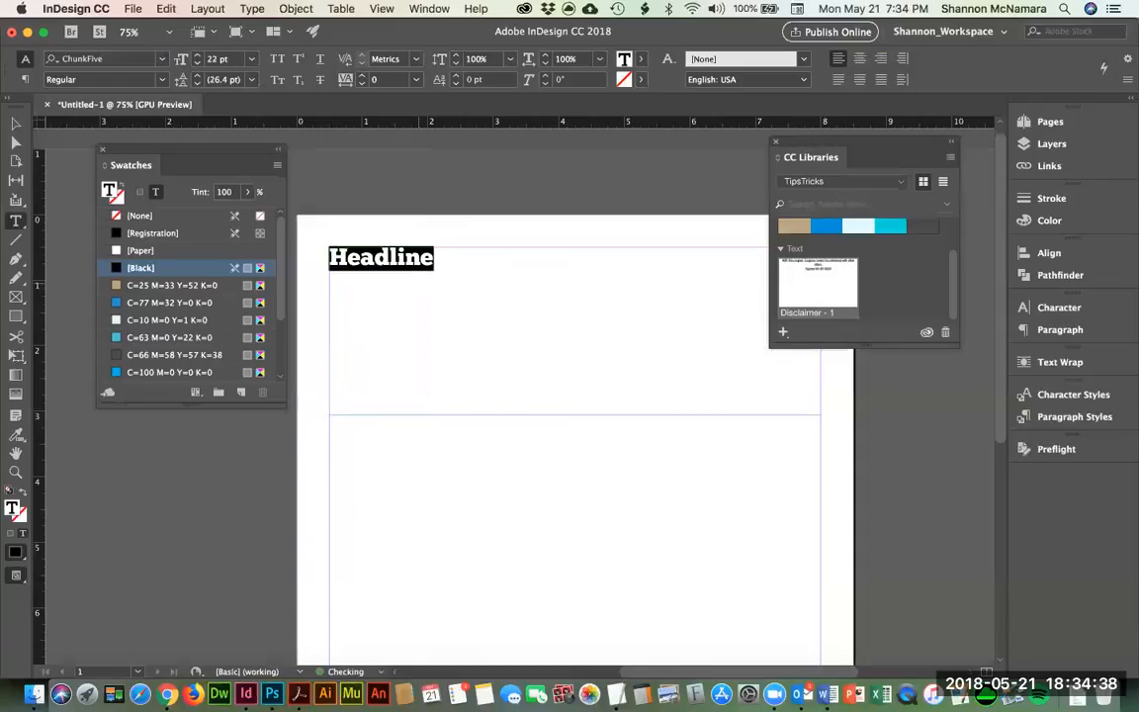
key(super+shift+period)
key(super+shift+period)
key(super+shift+period)
key(super+shift+period)
key(super+shift+period)
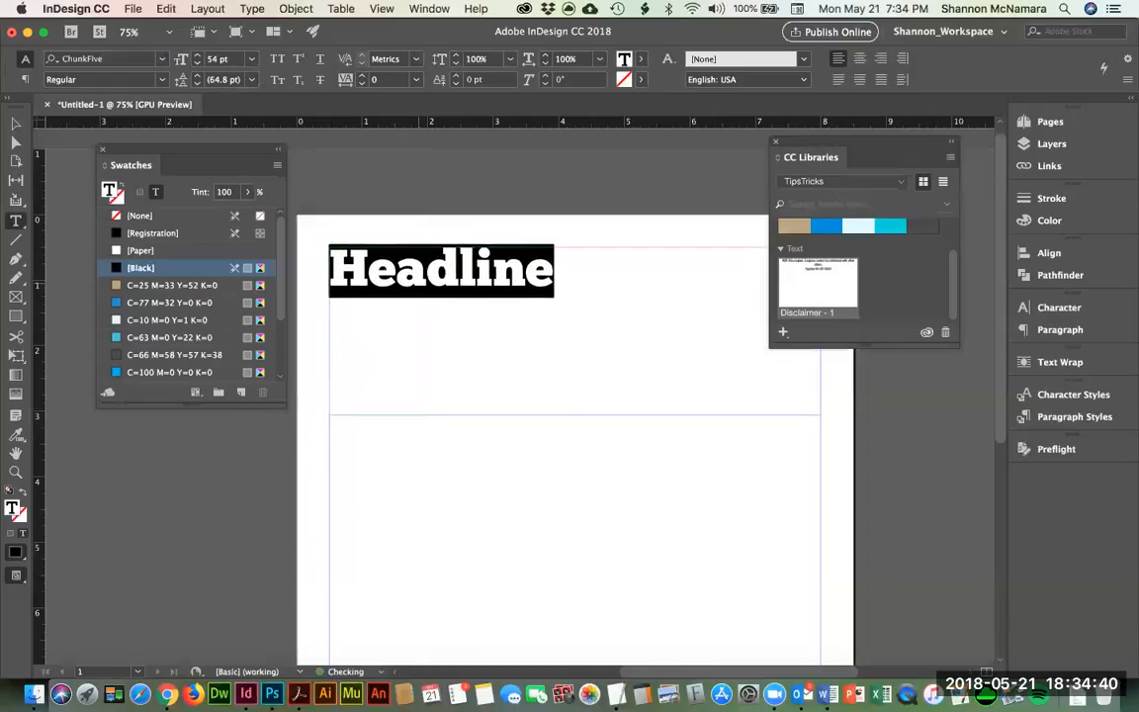
Step: Add the headline text frame to the TipsTricks library and rename the new text item Headline Font
click(16, 124)
drag(471, 269, 910, 297)
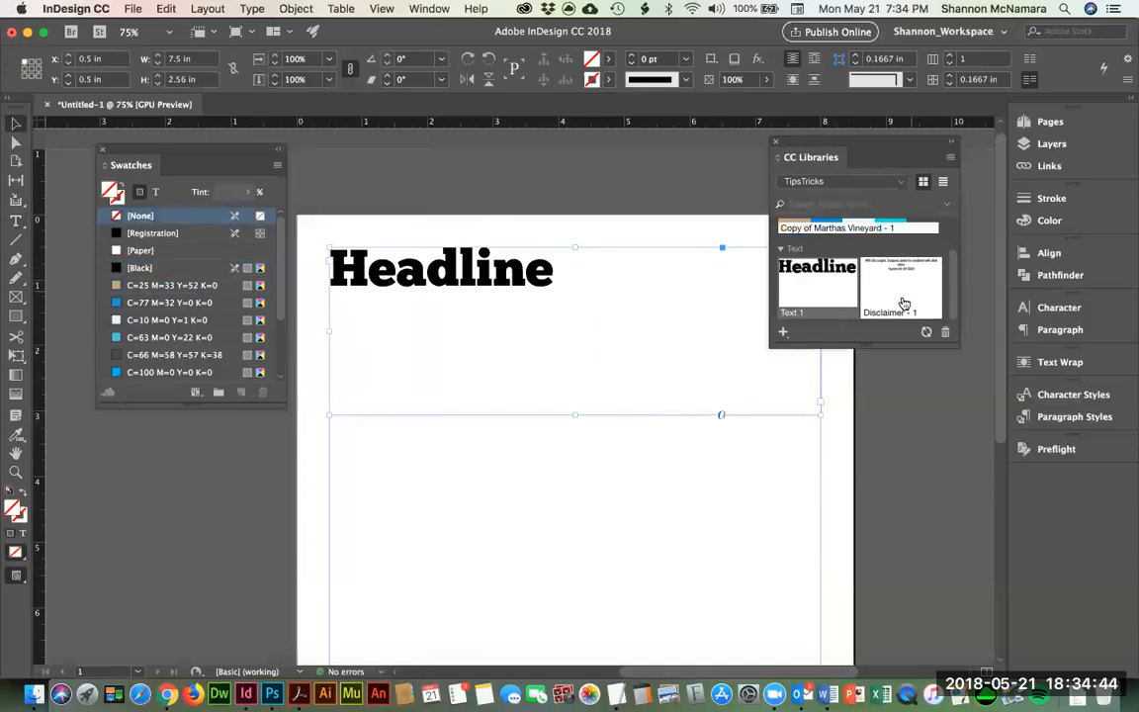
double_click(802, 314)
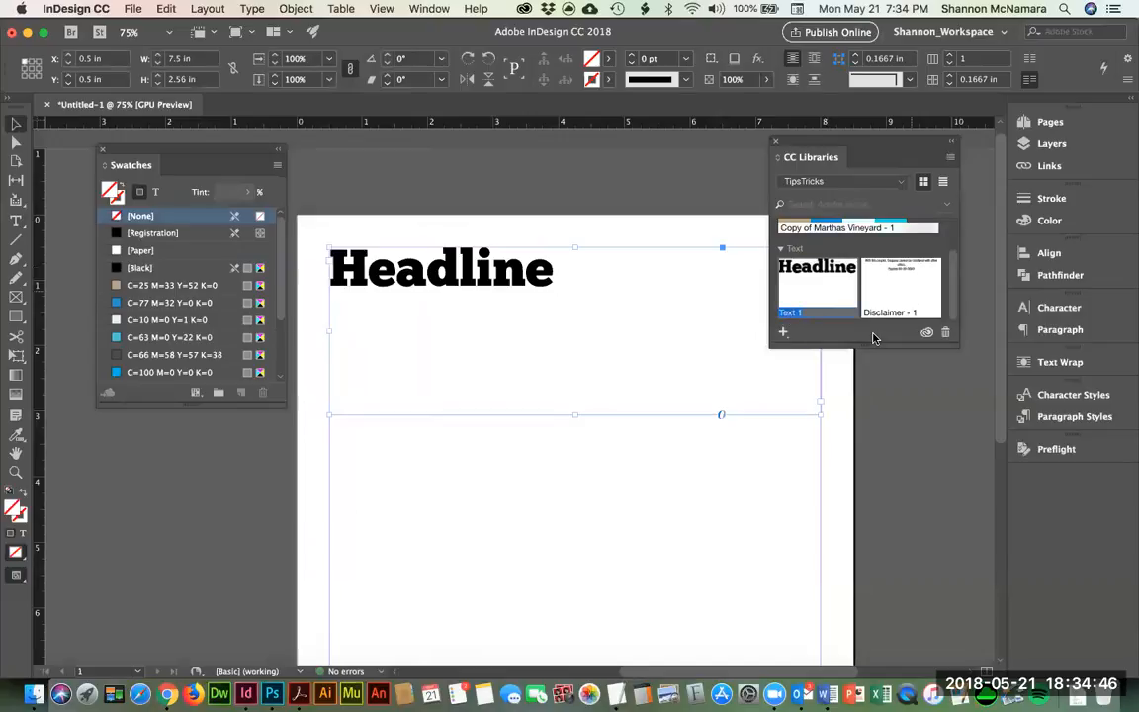
text(Headline Font)
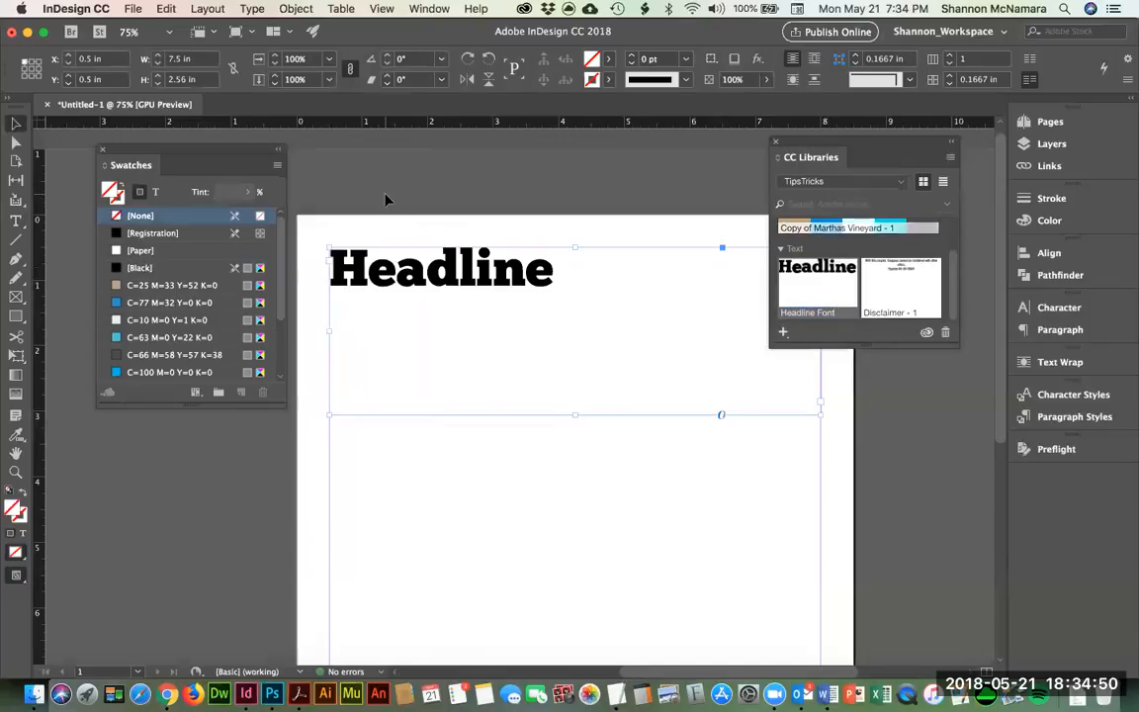
Step: Delete the original headline text frame from the page
click(385, 200)
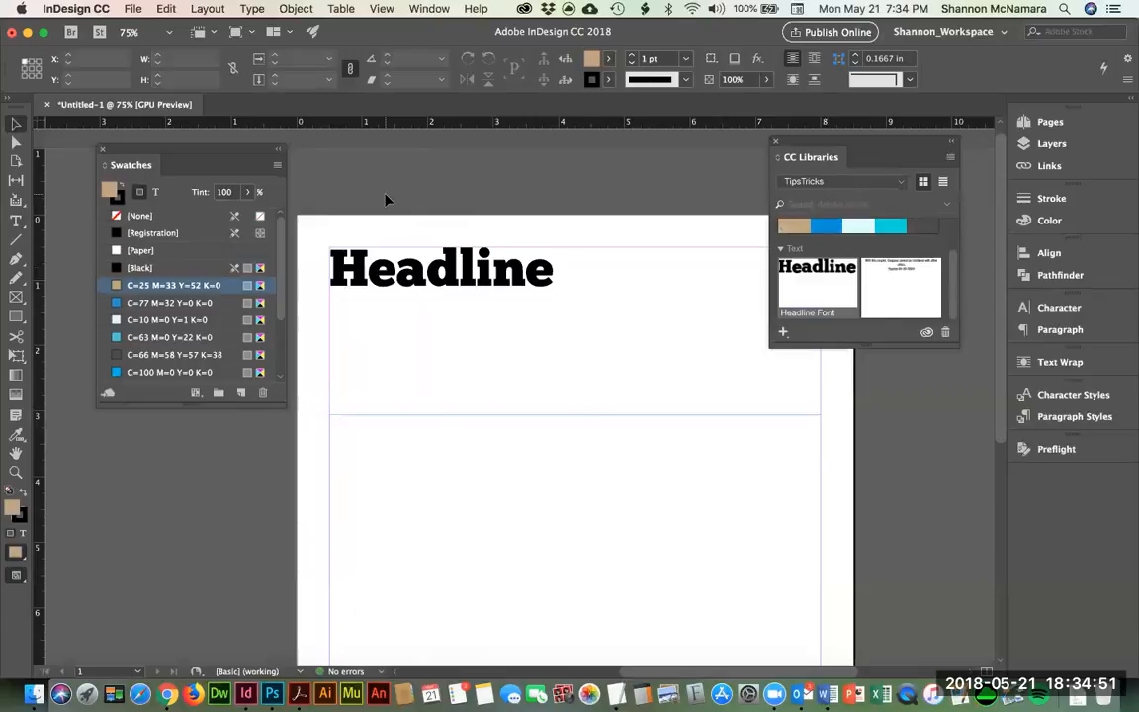
click(432, 302)
key(BackSpace)
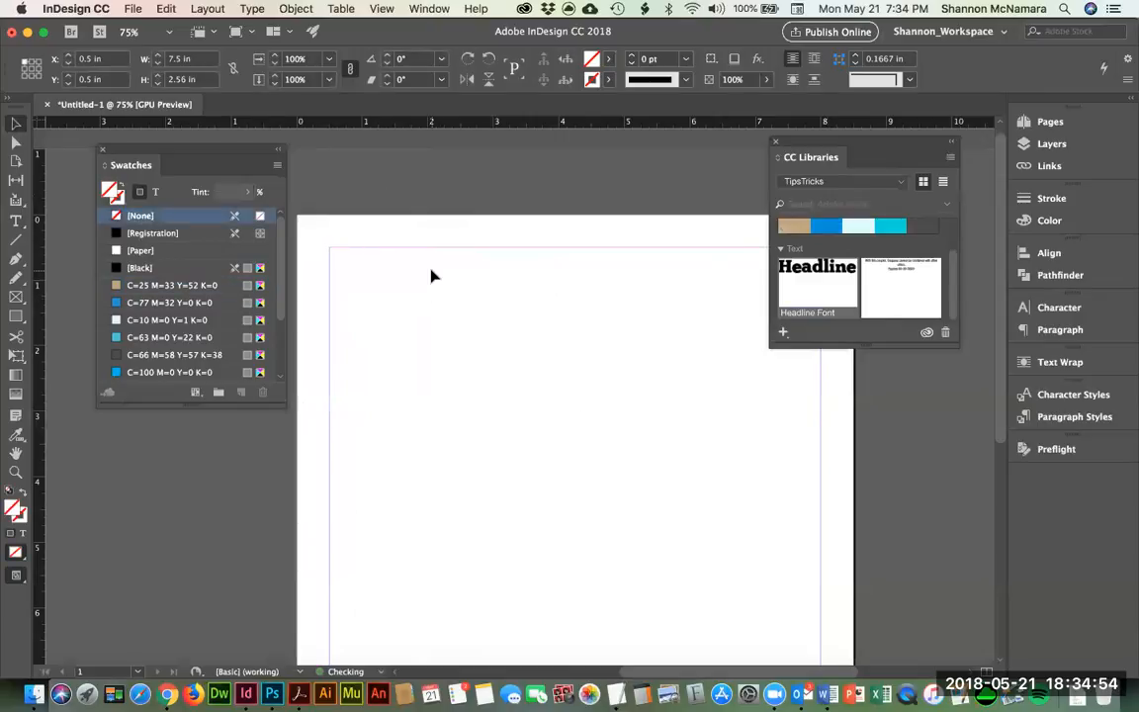
Step: Draw a text frame about 5.7 in wide and 3.16 in tall from the upper-left margin corner, and set its font to Garamond Regular
key(t)
drag(330, 249, 702, 454)
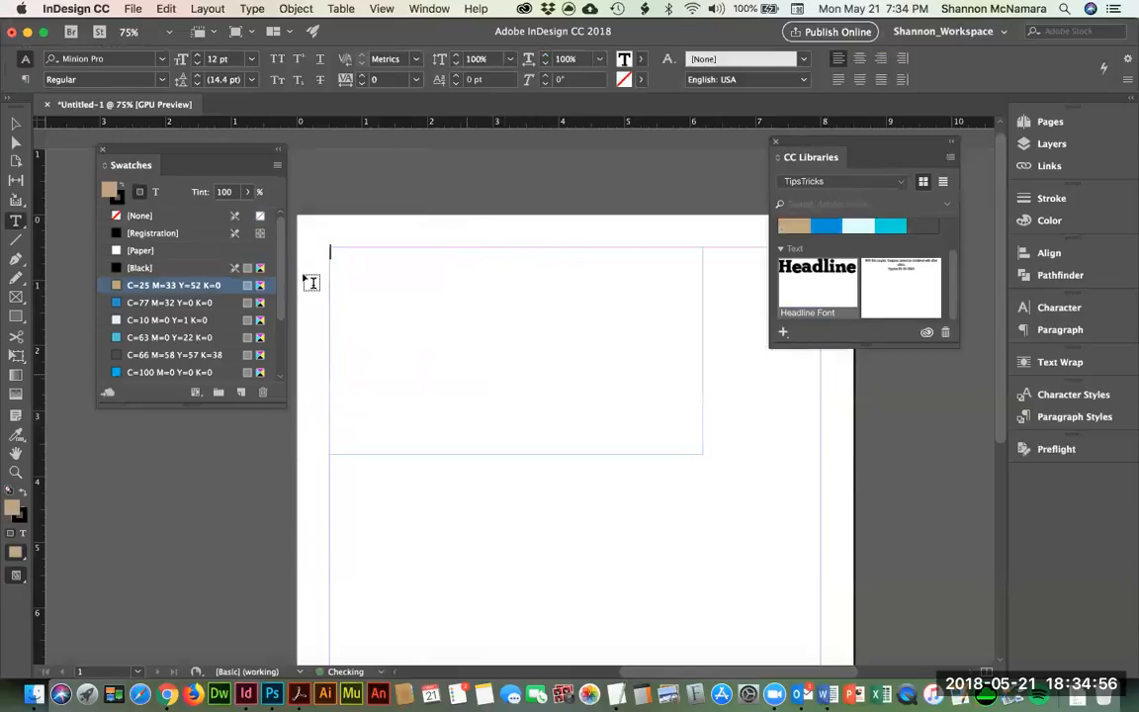
key(super+6)
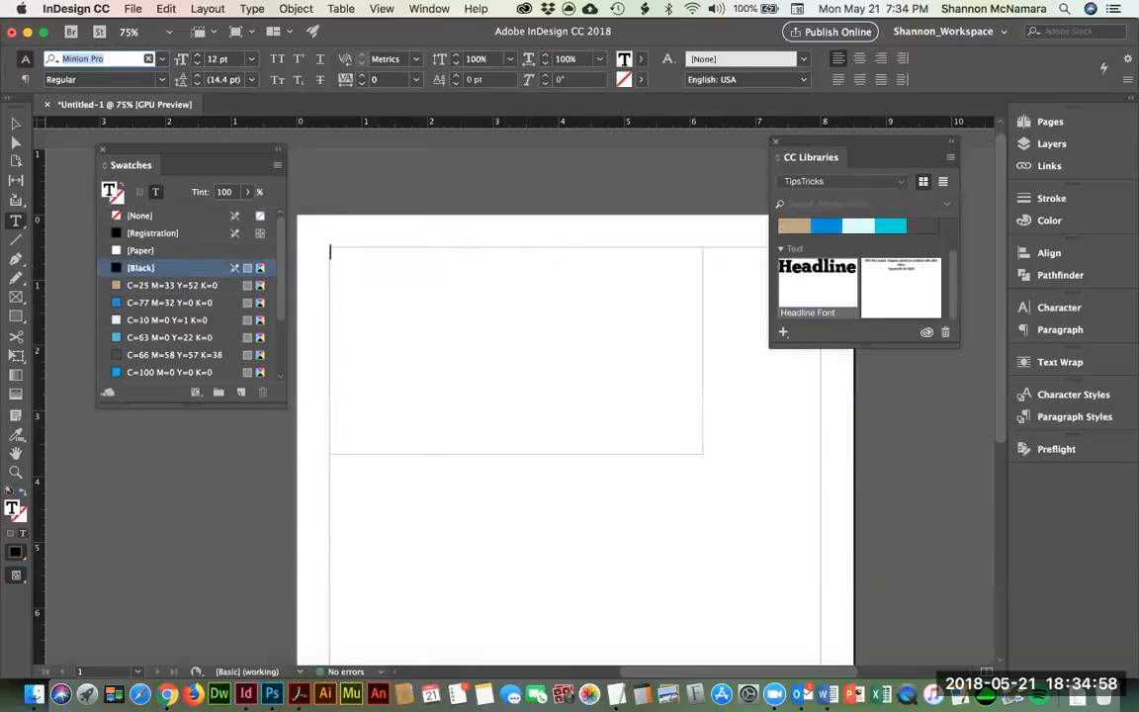
text(gara)
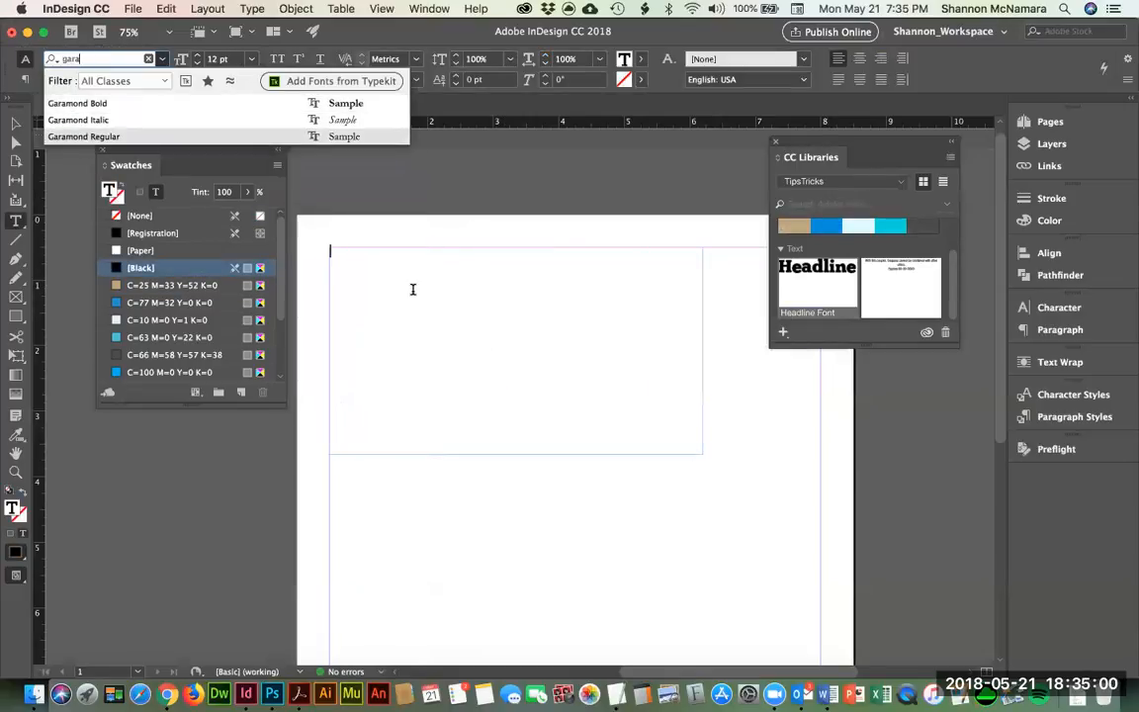
key(Return)
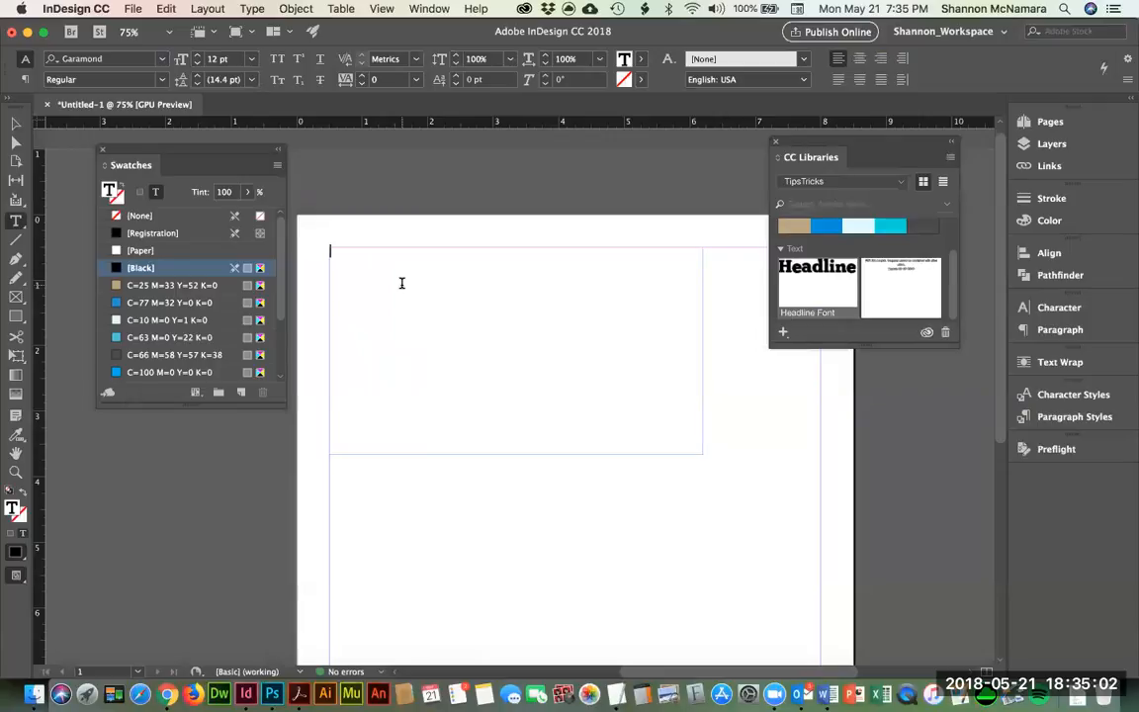
Step: Enter the text Body Copy and add its frame to the TipsTricks library under the name Body Copy
text(Body Copy)
key(Escape)
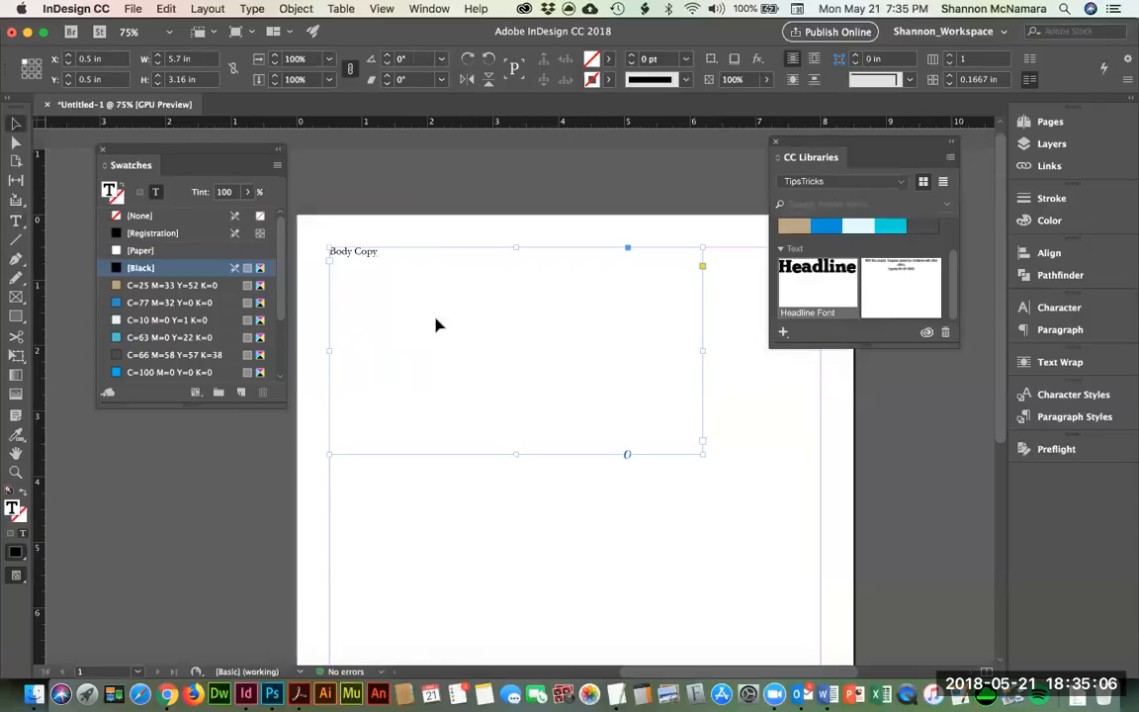
drag(845, 284, 859, 280)
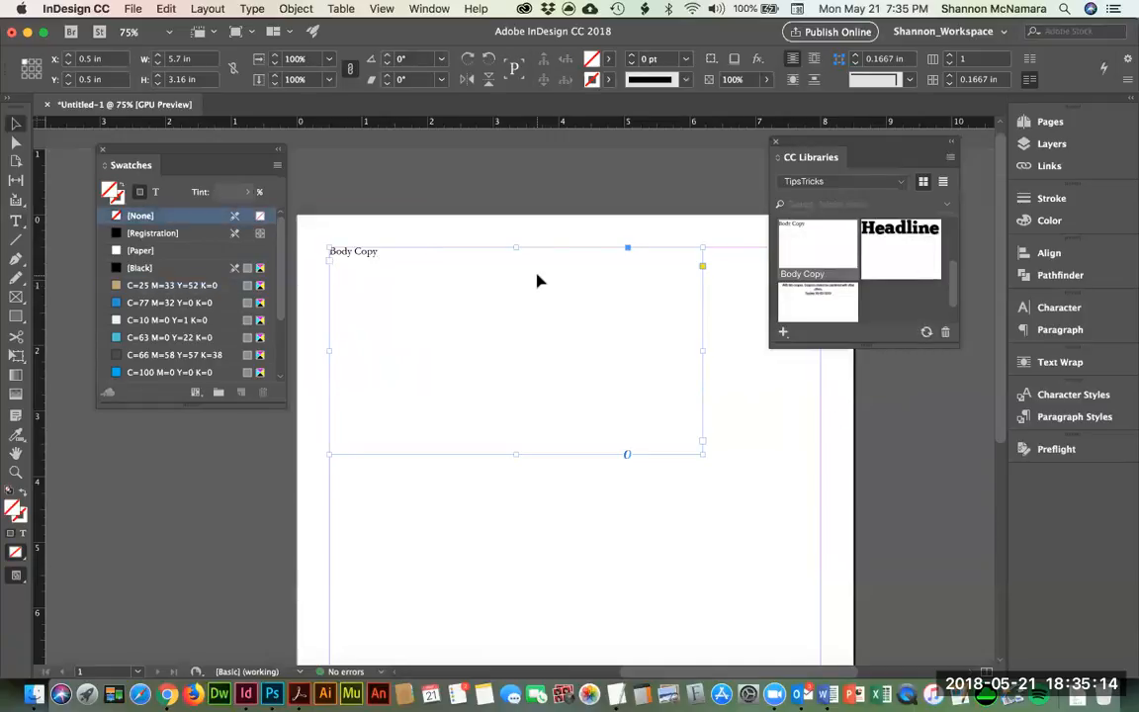
Step: Delete the Body Copy frame and draw an empty text frame about 5.4 in wide and 3.7 in tall from the upper-left margin corner
key(Delete)
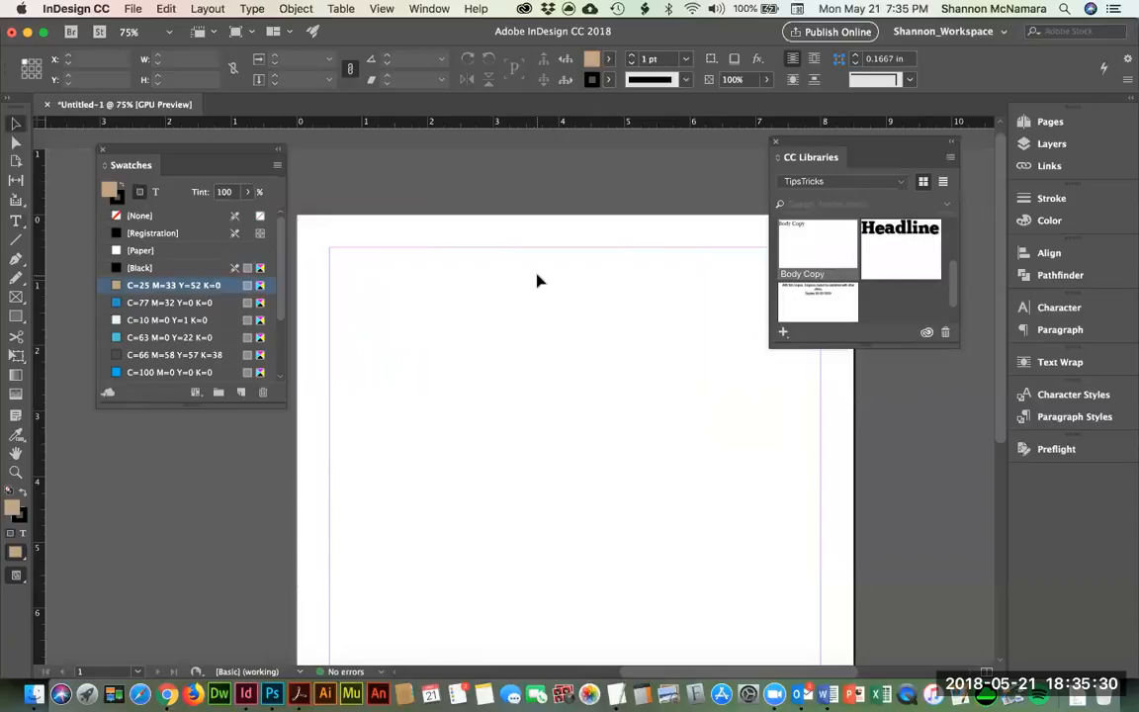
click(16, 219)
drag(331, 249, 680, 492)
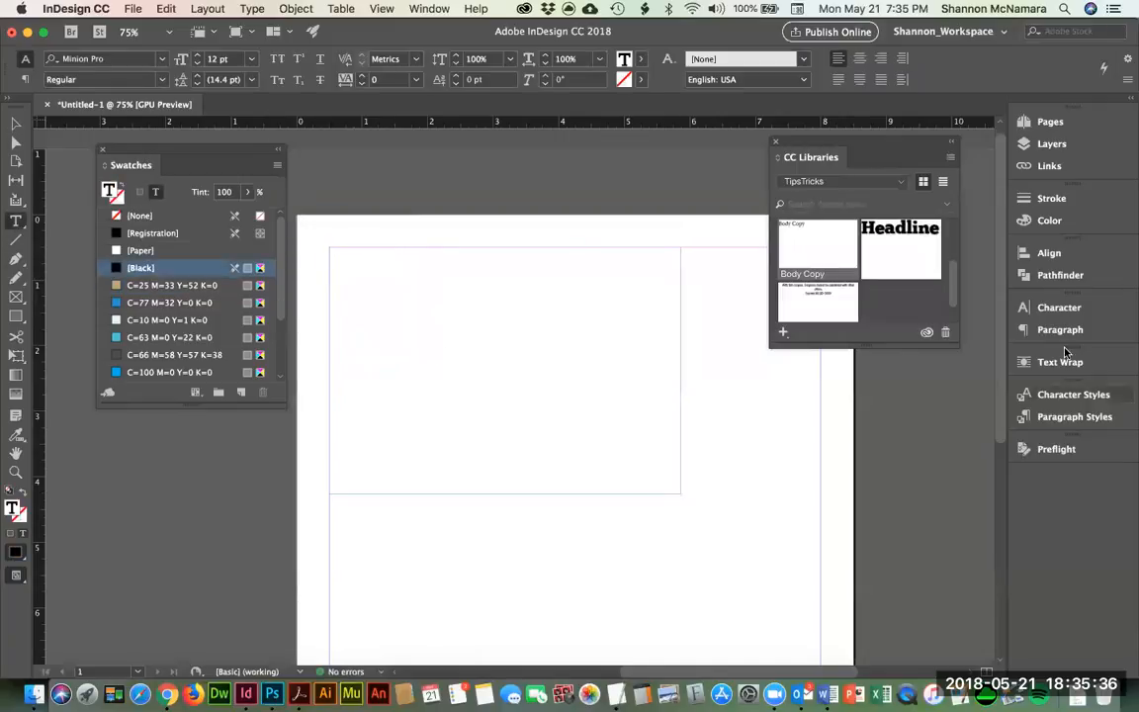
Step: Load all paragraph and character styles from the DES105 Assignment3-4 InDesign document into the current document
click(1069, 395)
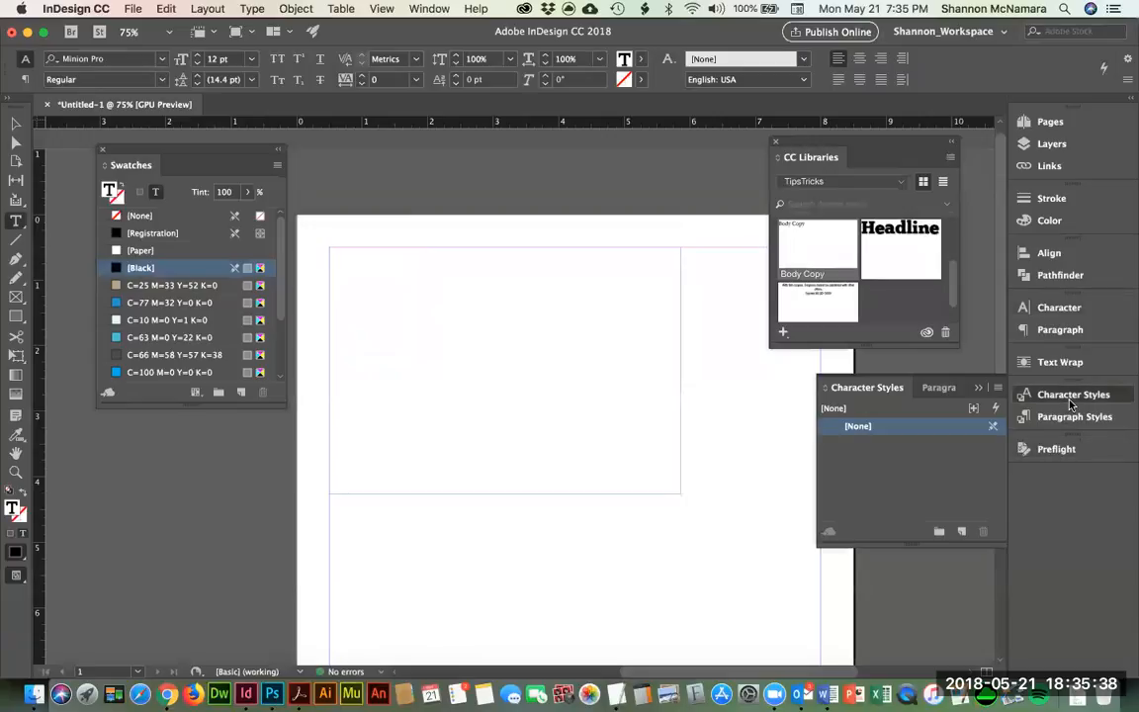
click(997, 387)
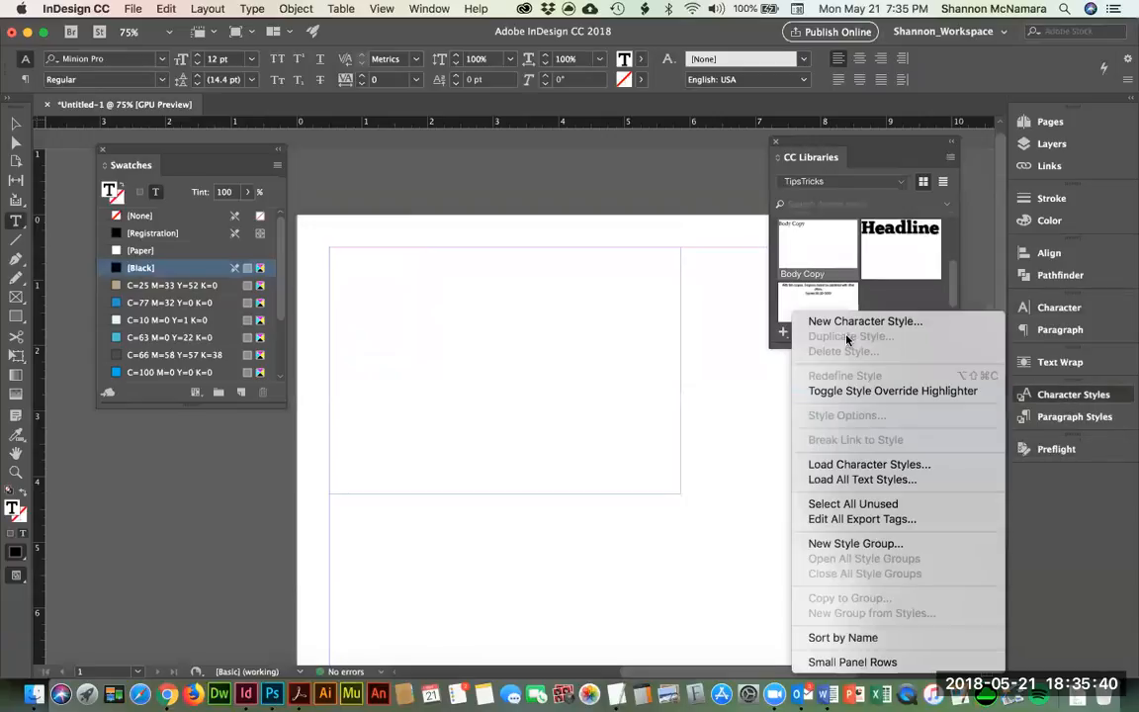
click(842, 464)
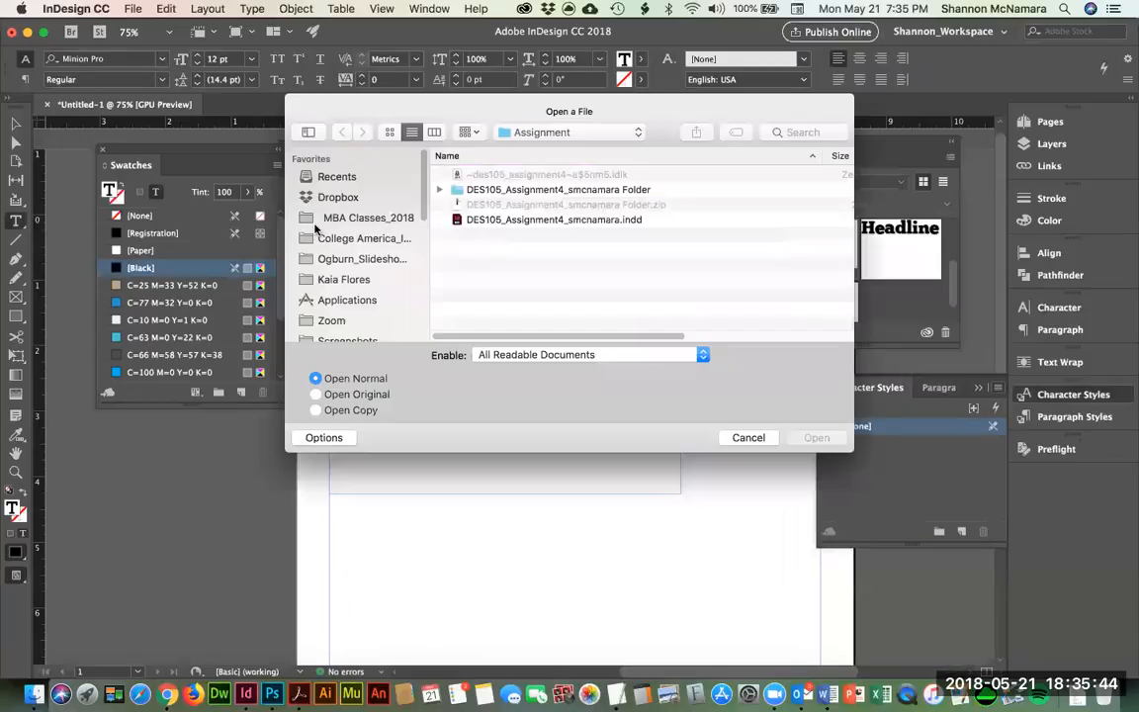
click(552, 190)
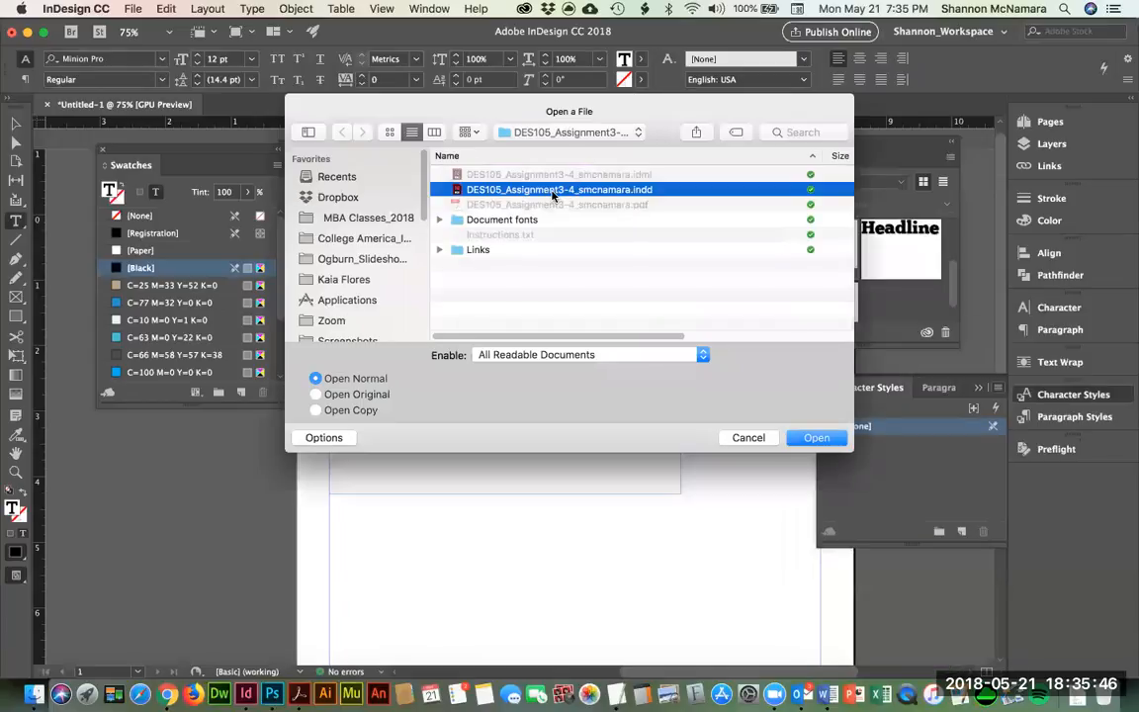
click(568, 134)
click(567, 135)
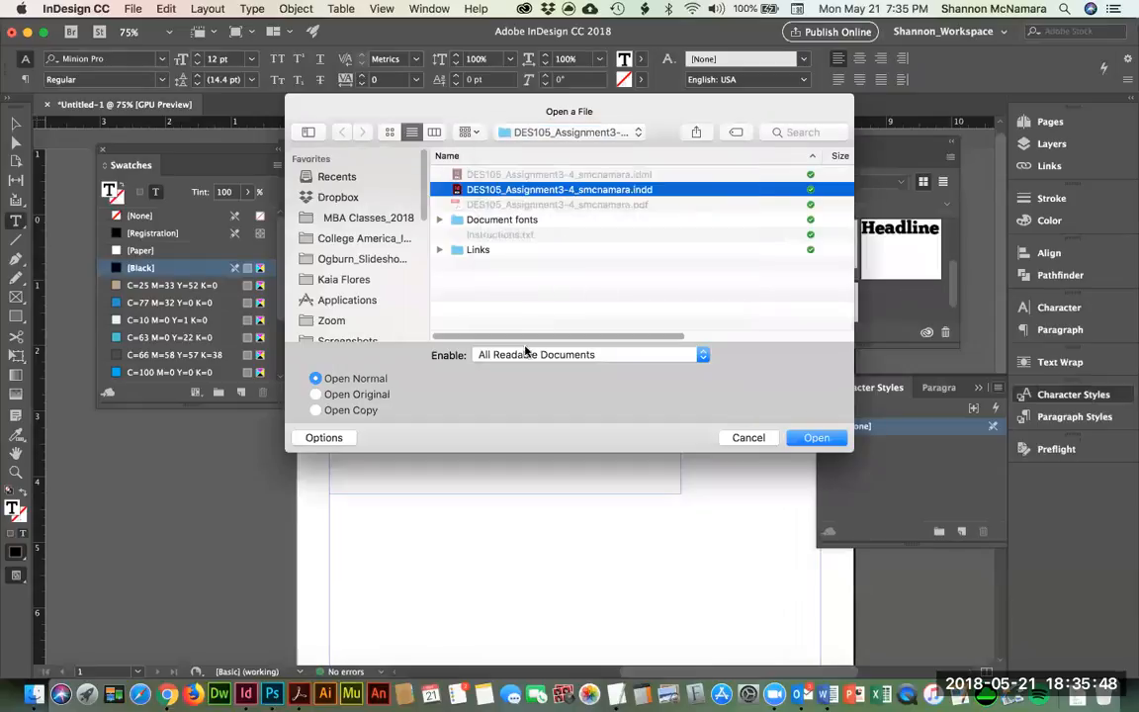
click(819, 437)
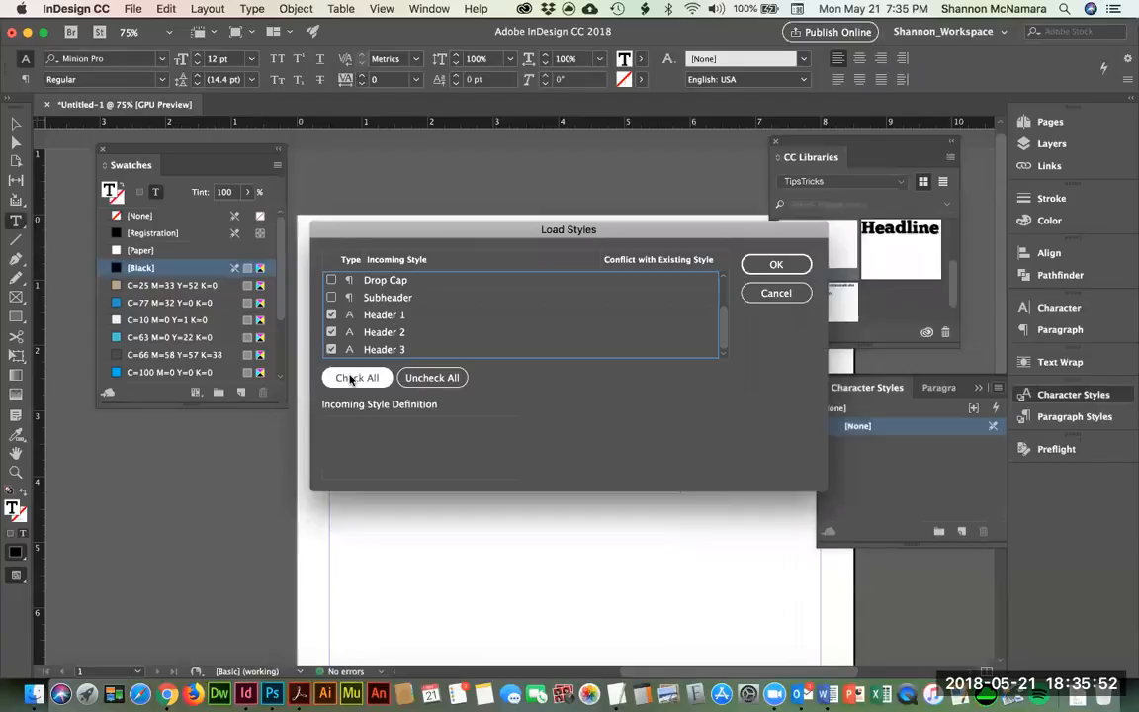
click(379, 379)
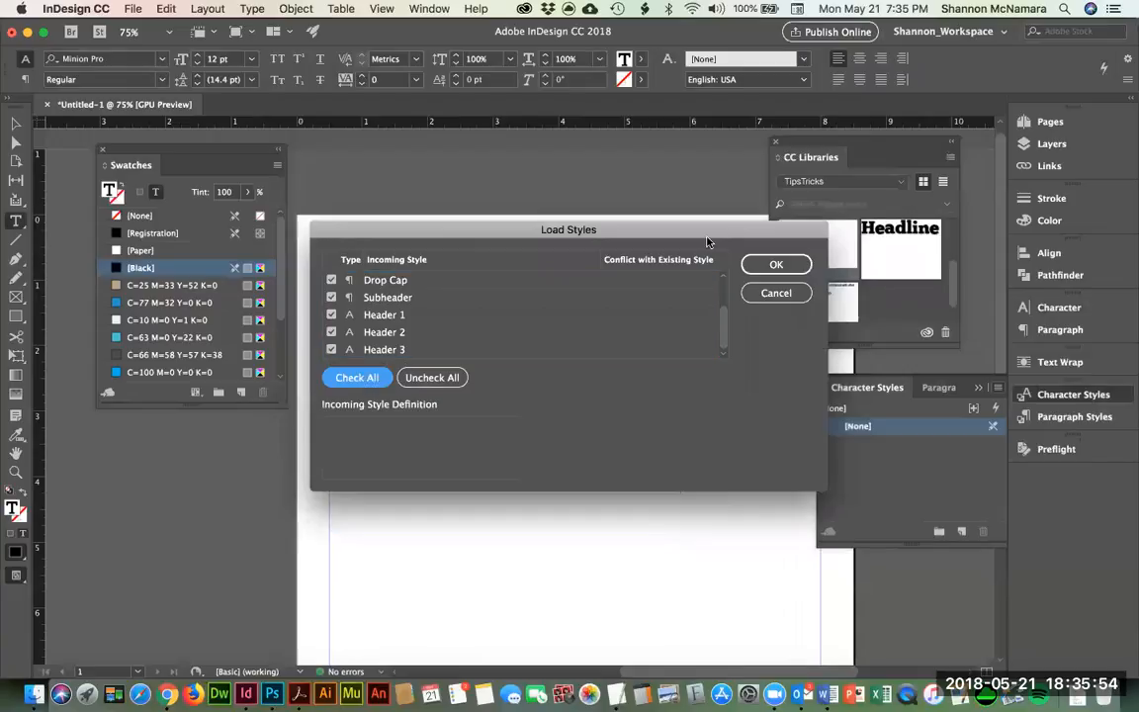
click(772, 263)
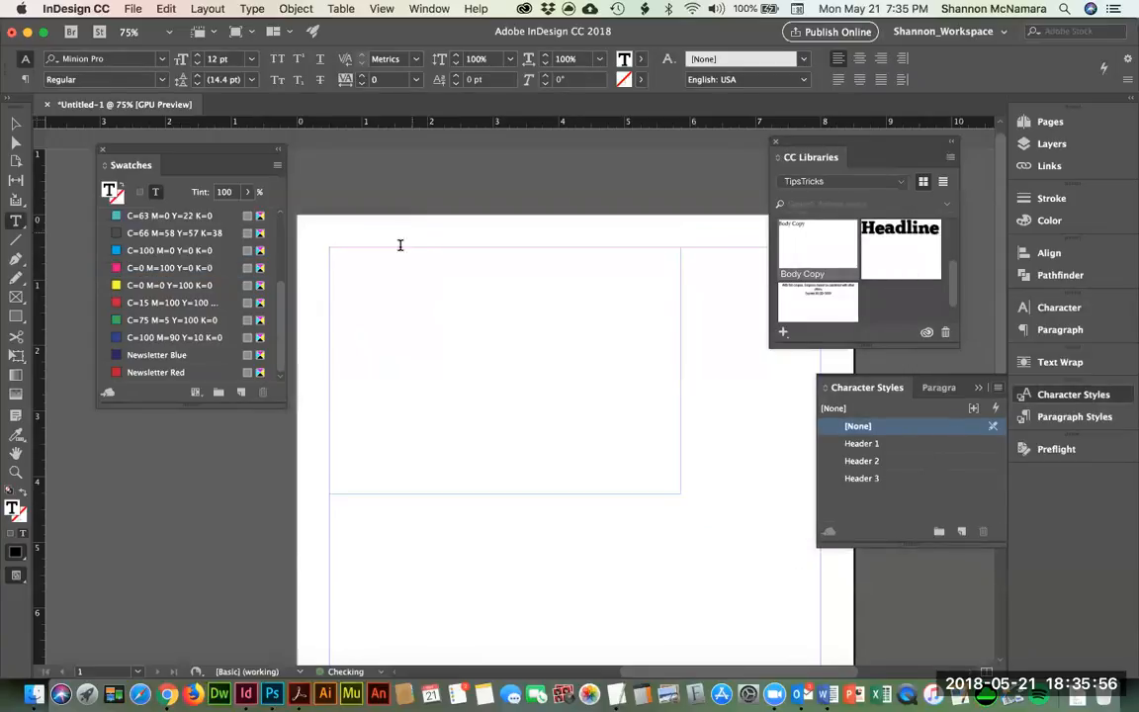
Step: Enter the lines Header 1, Header 2 and Header 3 in the empty text frame, each in its matching character style
click(858, 446)
click(432, 303)
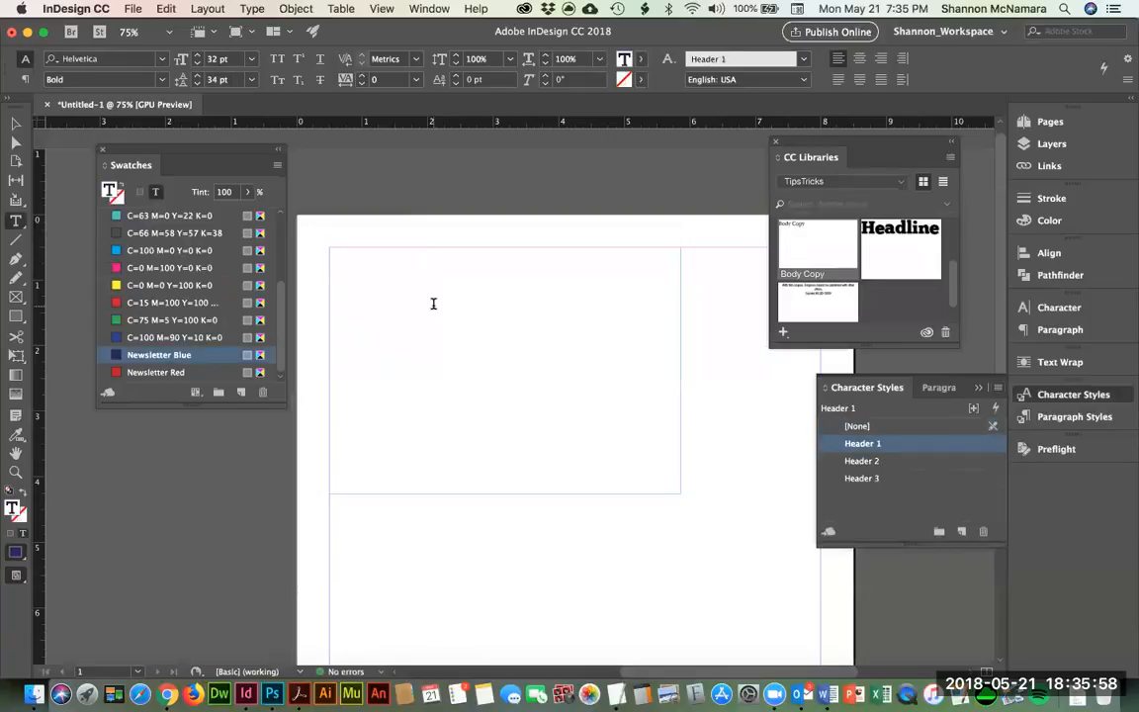
text(Header 1)
key(Return)
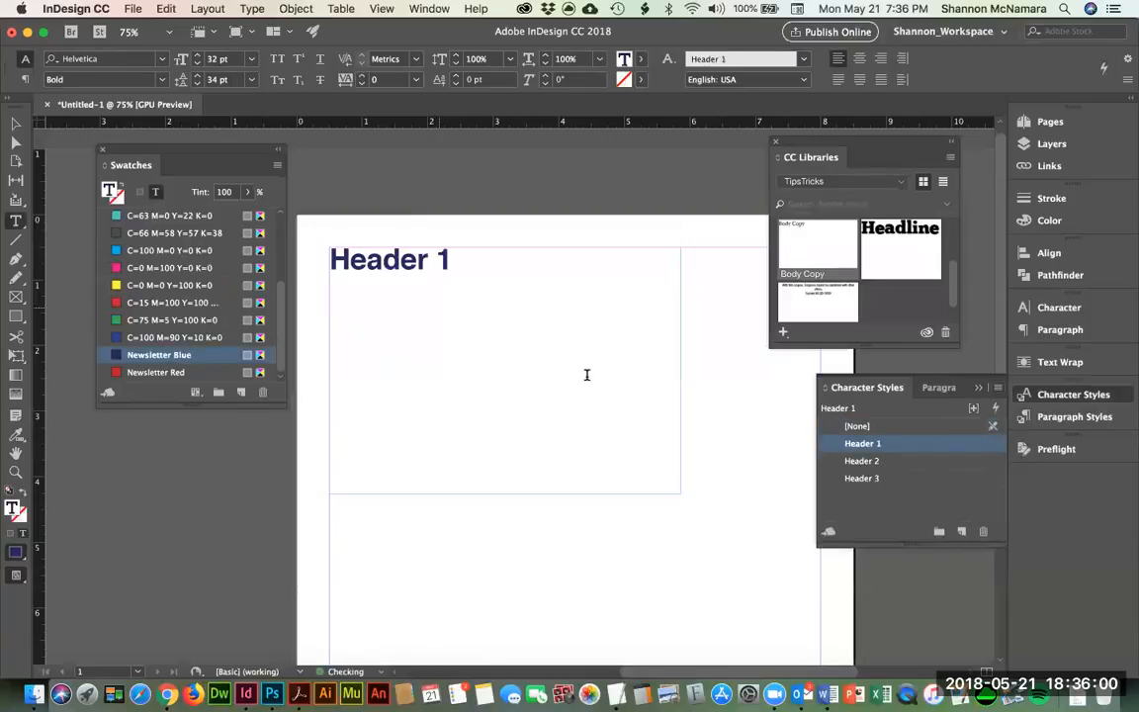
click(861, 460)
text(Header 2)
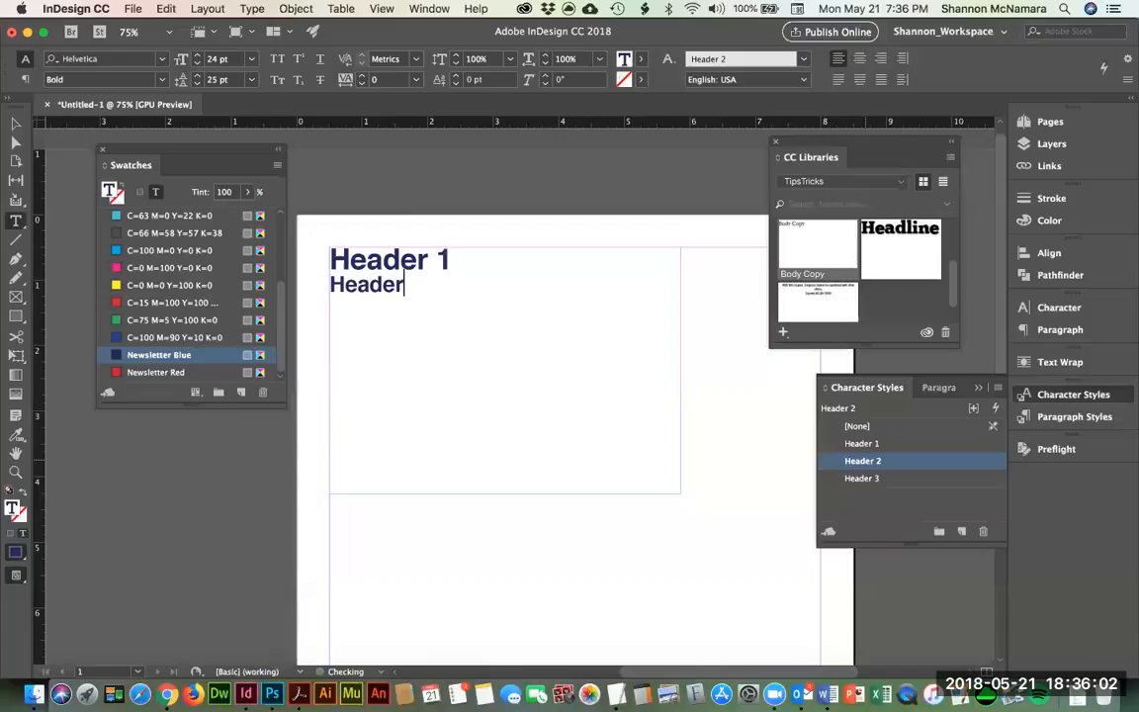
click(862, 478)
text(Header 3)
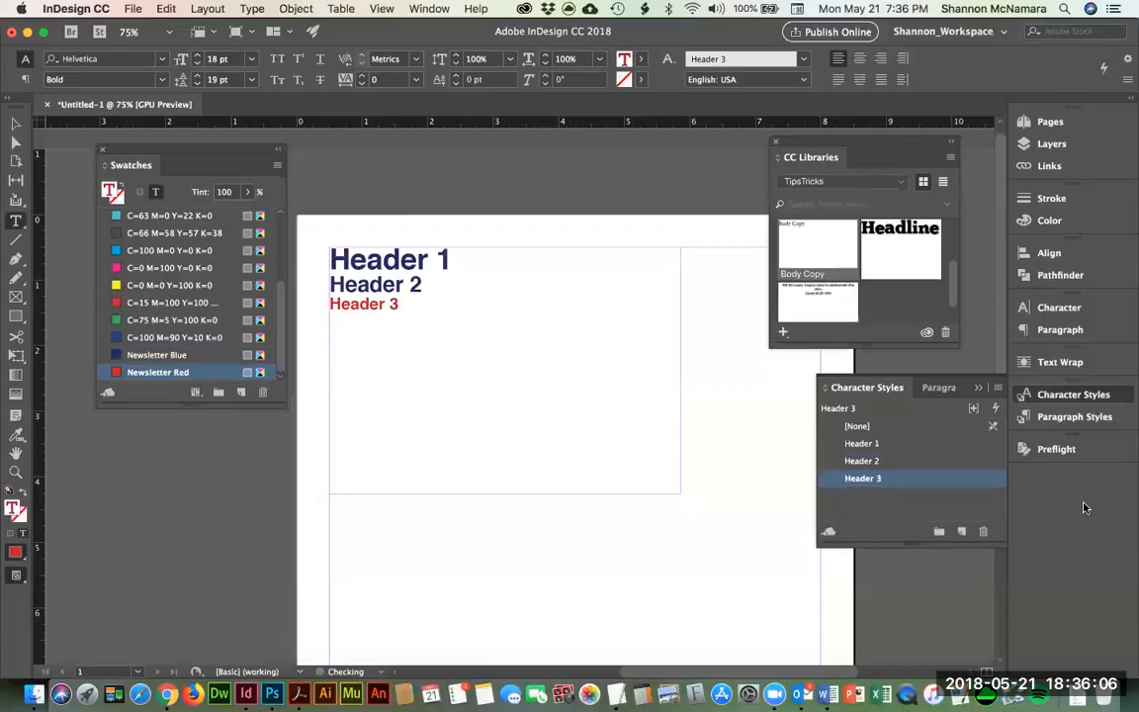
Step: Add a new line reading Body copy below Header 3, using the Body Copy paragraph style
key(Return)
click(938, 387)
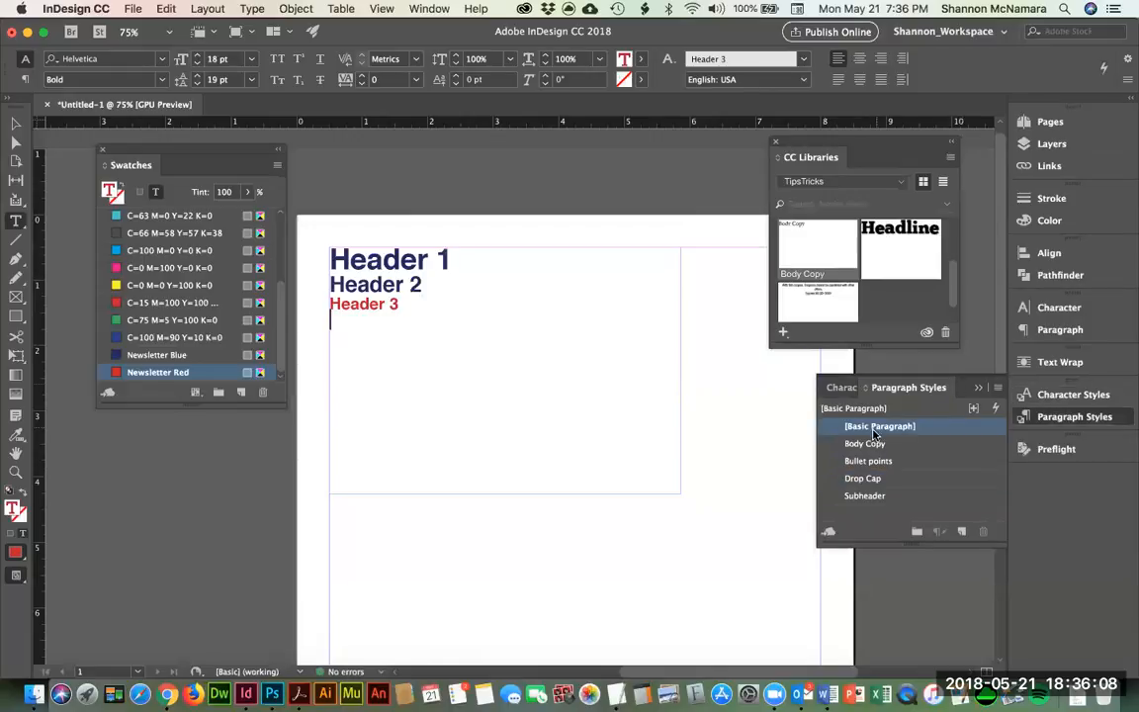
click(874, 443)
text(Boyd)
key(BackSpace)
key(BackSpace)
key(BackSpace)
text(dy copy)
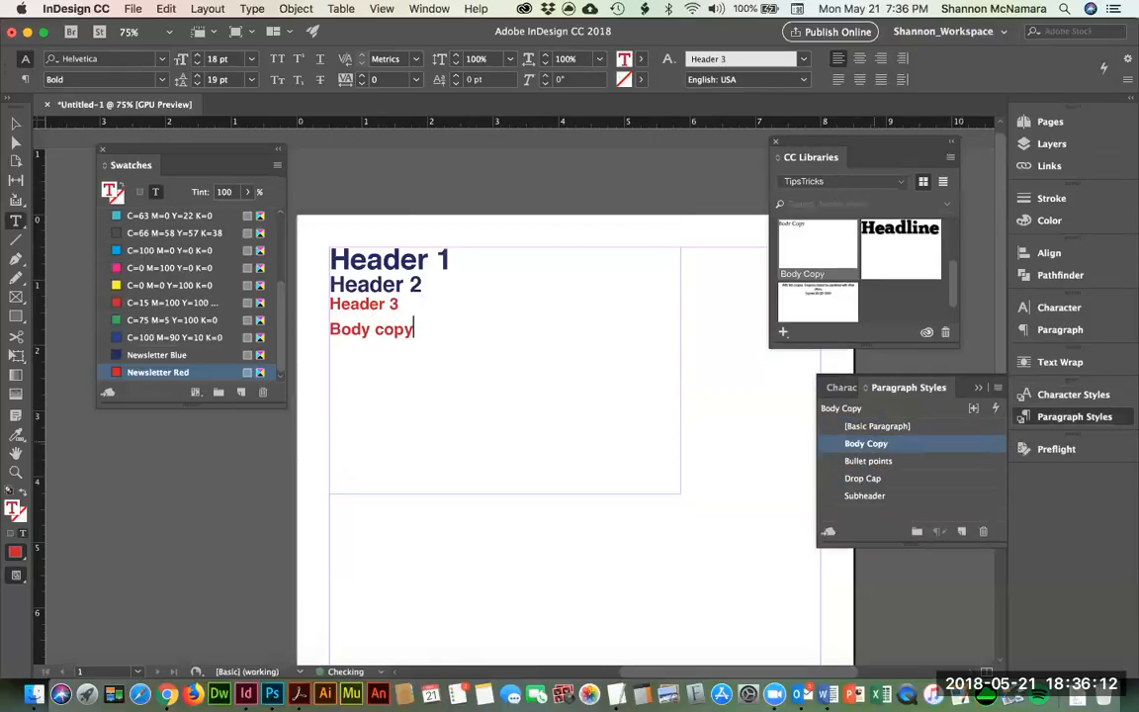
Step: Clear the header character style from the Body copy line by setting its character style to [None]
key(super+shift+Left)
key(super+shift+Left)
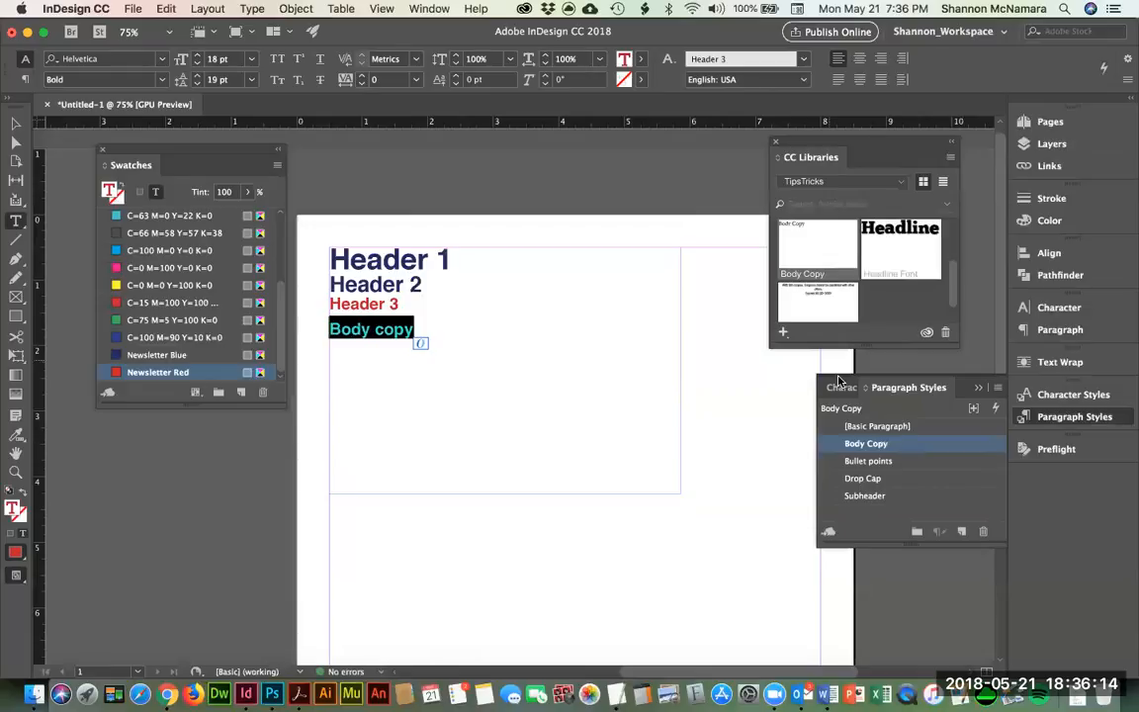
click(839, 386)
click(857, 425)
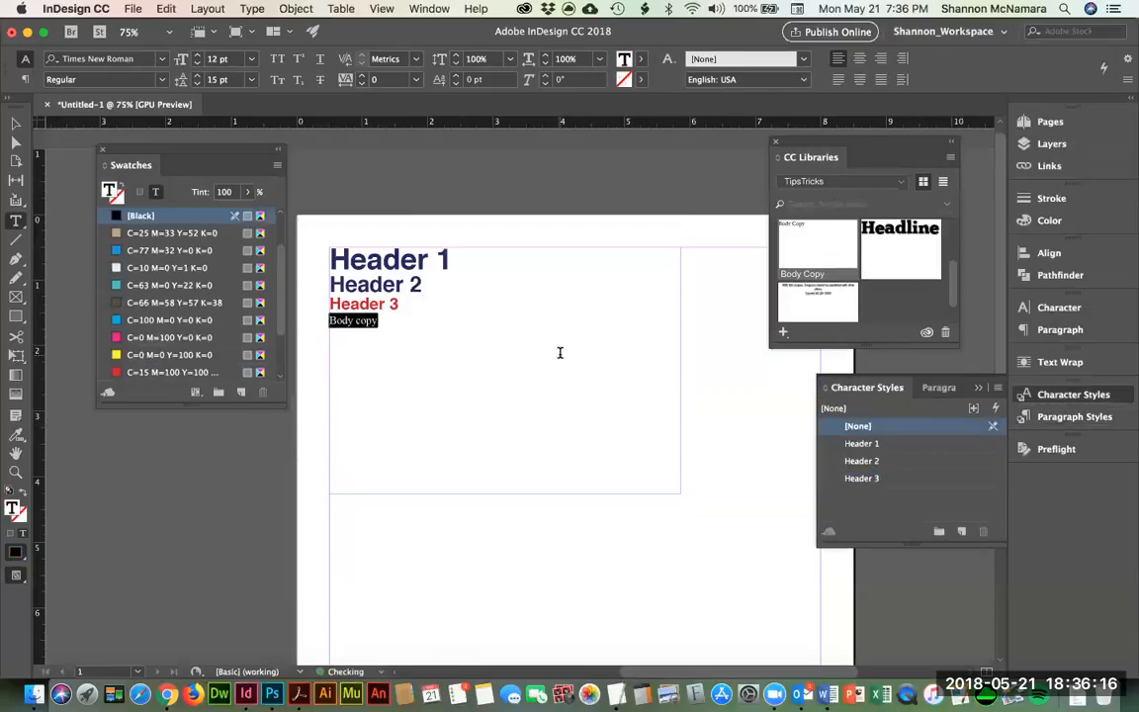
Step: Add a line reading Bullet Point below Body copy, using the Bullet points paragraph style
click(382, 321)
key(Return)
click(937, 387)
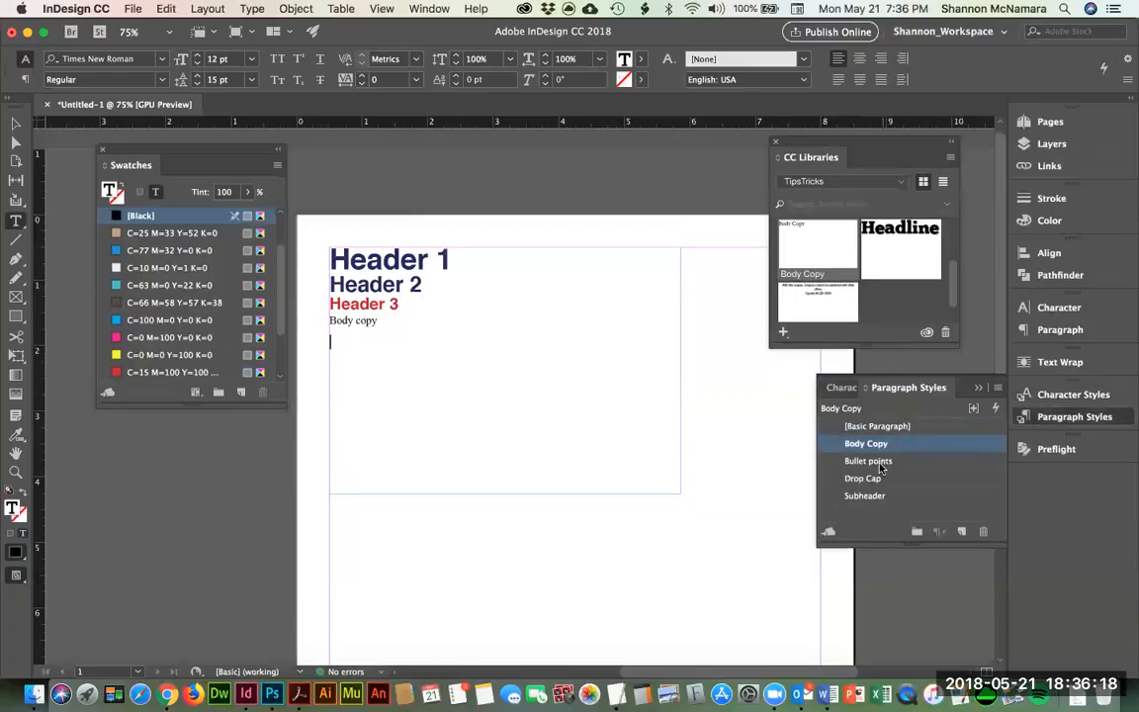
click(870, 461)
text(Bullet Point)
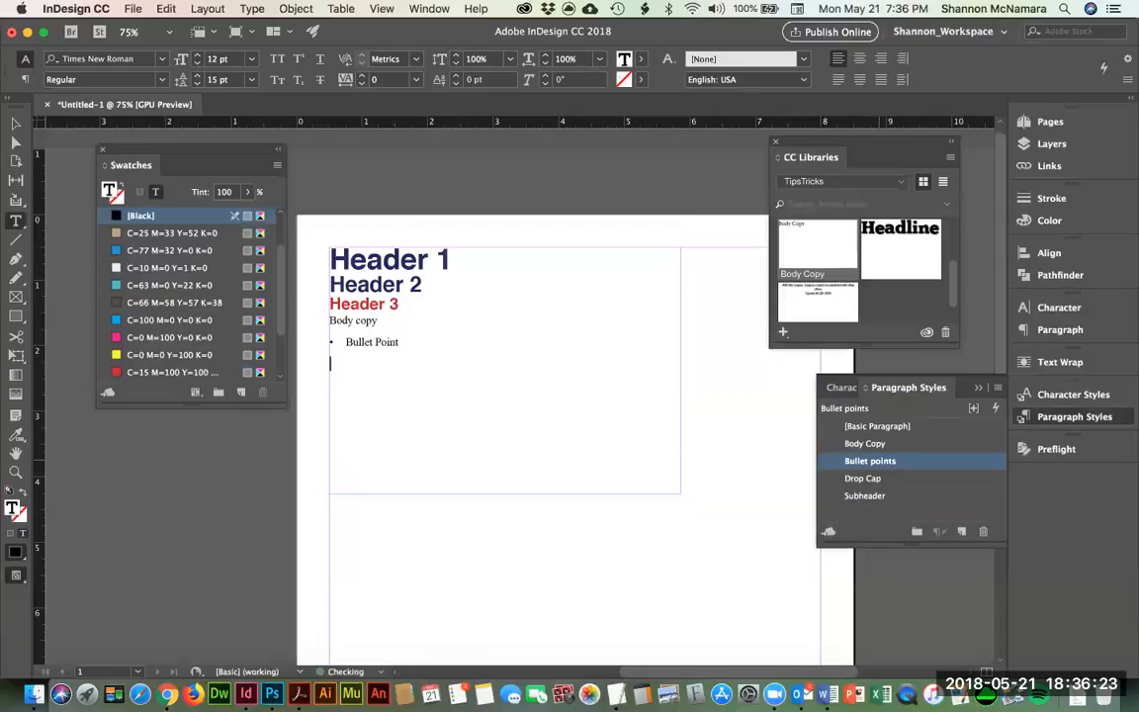
Step: Add the lines Drop Cap and Subheader below the bullet, each in its matching paragraph style
click(864, 477)
text(Drop C)
key(BackSpace)
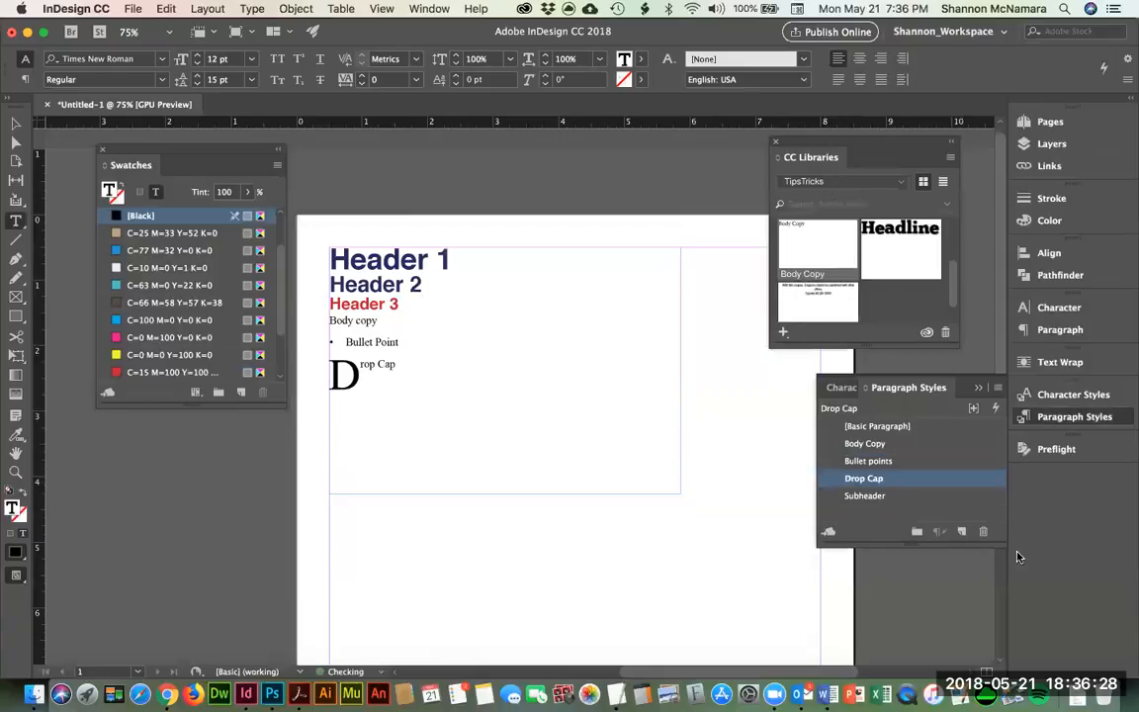
click(864, 495)
text(Subheader)
key(super+shift+Left)
key(Left)
key(Return)
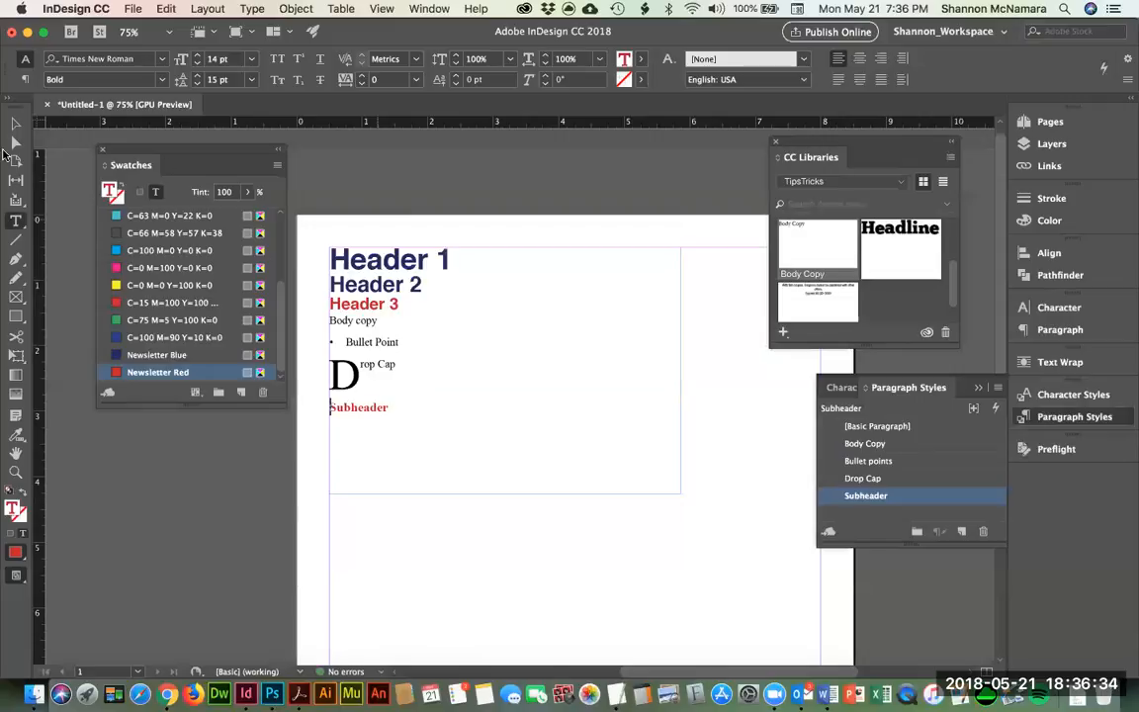
Step: Add the styled text frame to the TipsTricks library as Font Ideas and delete the frame from the page
key(Escape)
drag(501, 257, 889, 299)
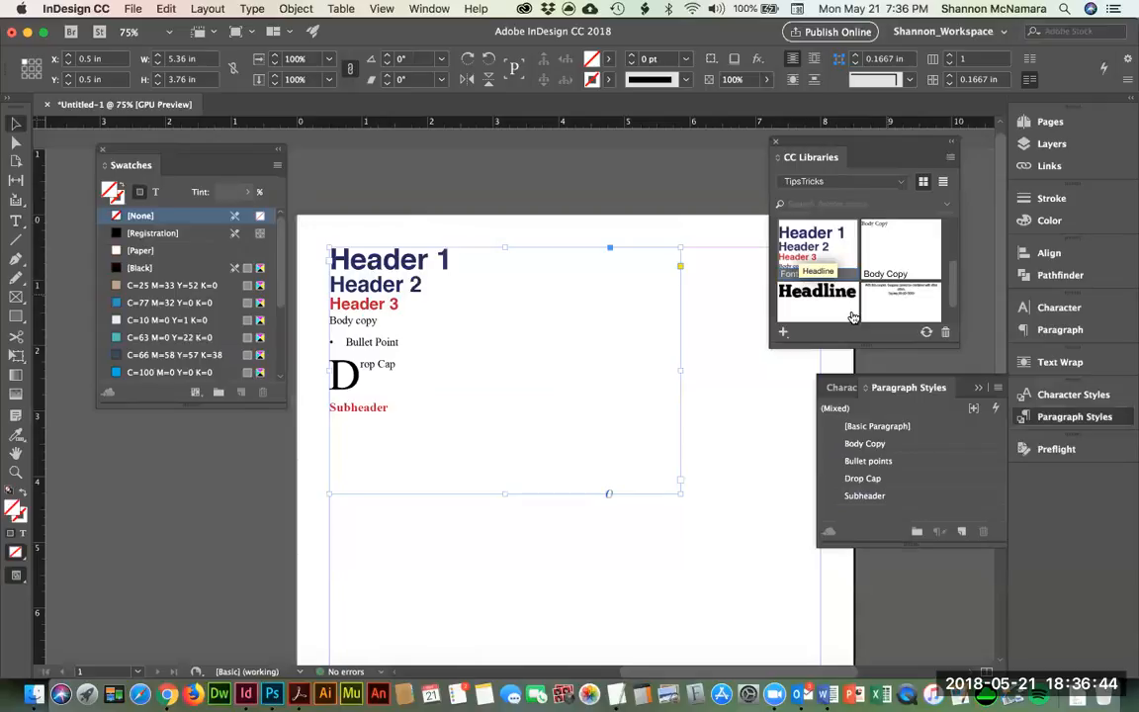
click(438, 234)
click(353, 254)
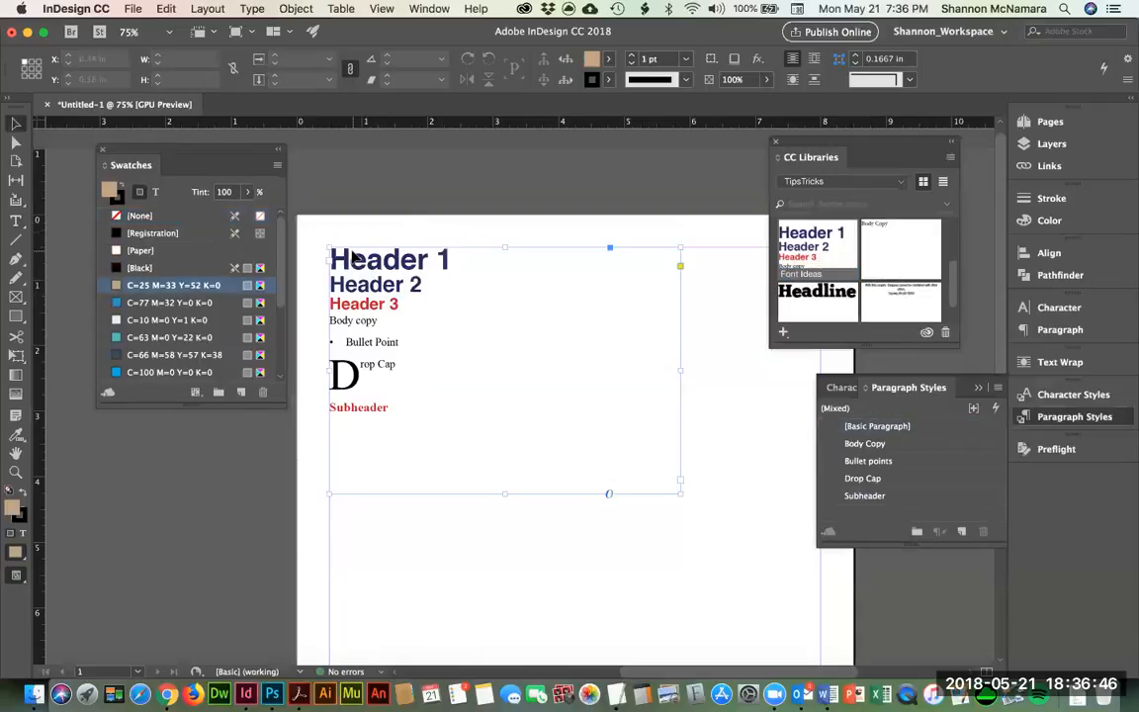
key(Delete)
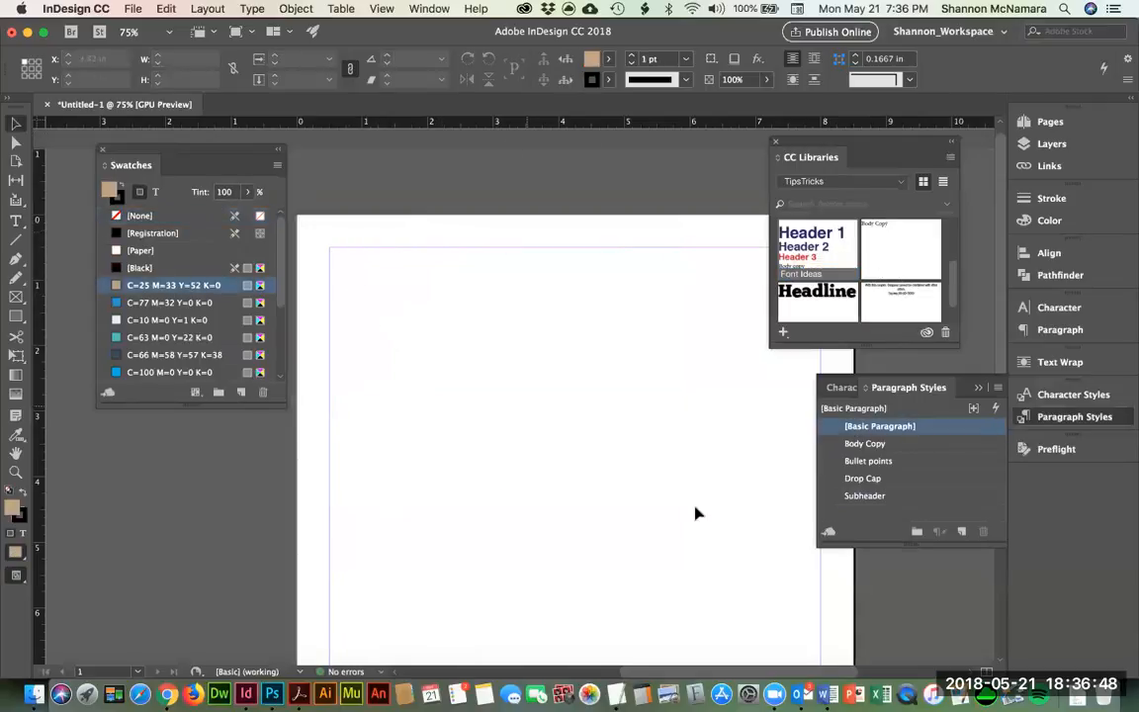
click(597, 363)
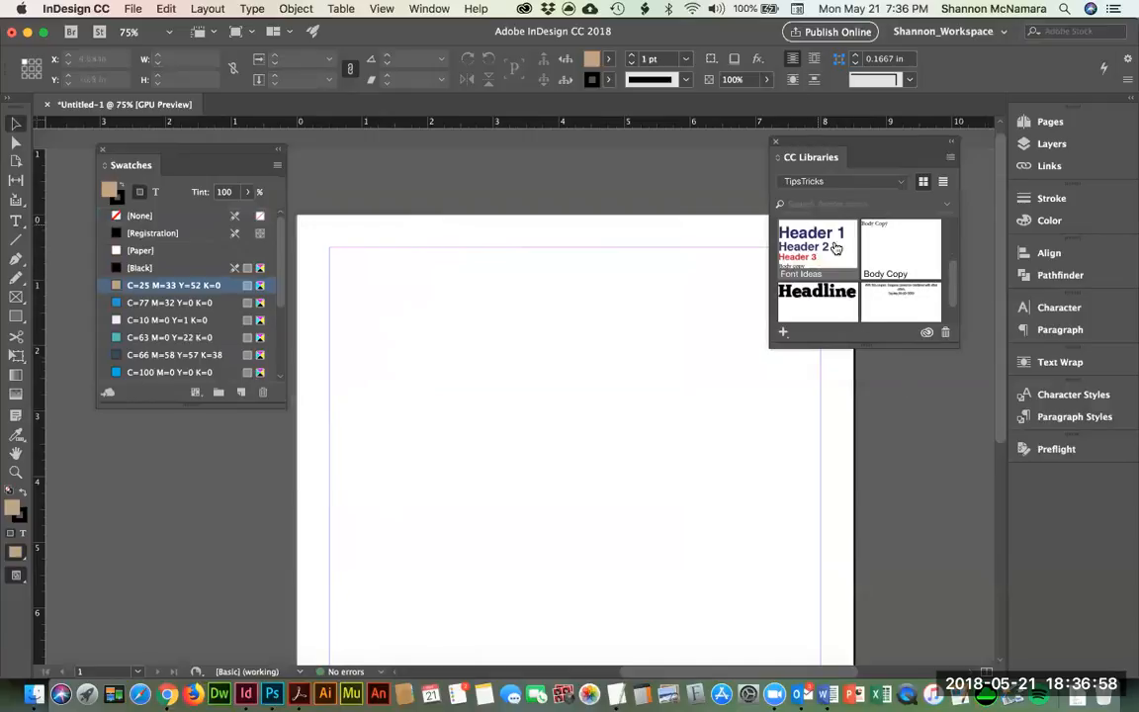
scroll(495, 437, down, 2)
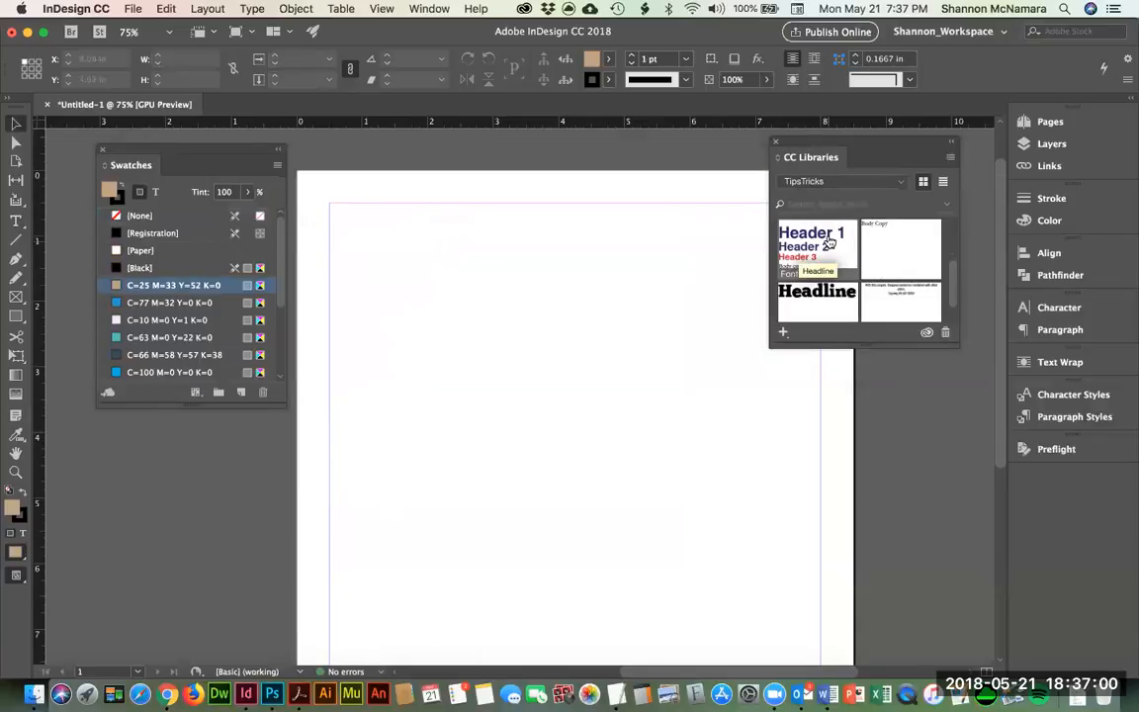
scroll(950, 291, down, 1)
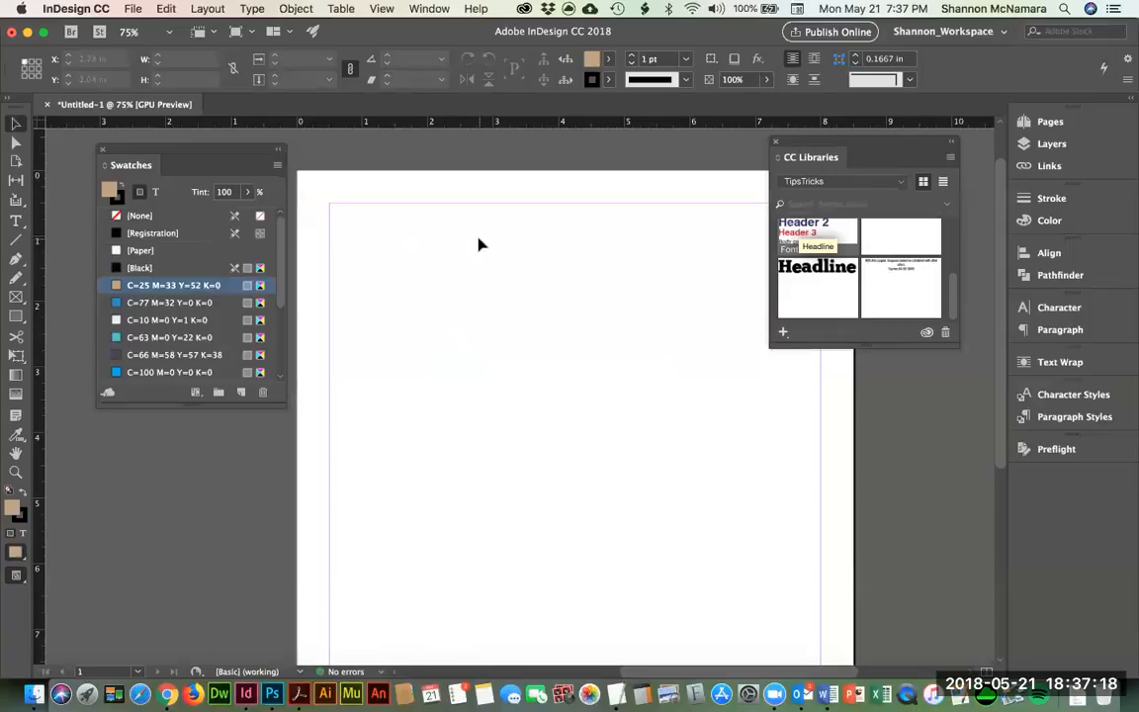
Step: Start placing a file and search the College America folder for facebook
key(super+d)
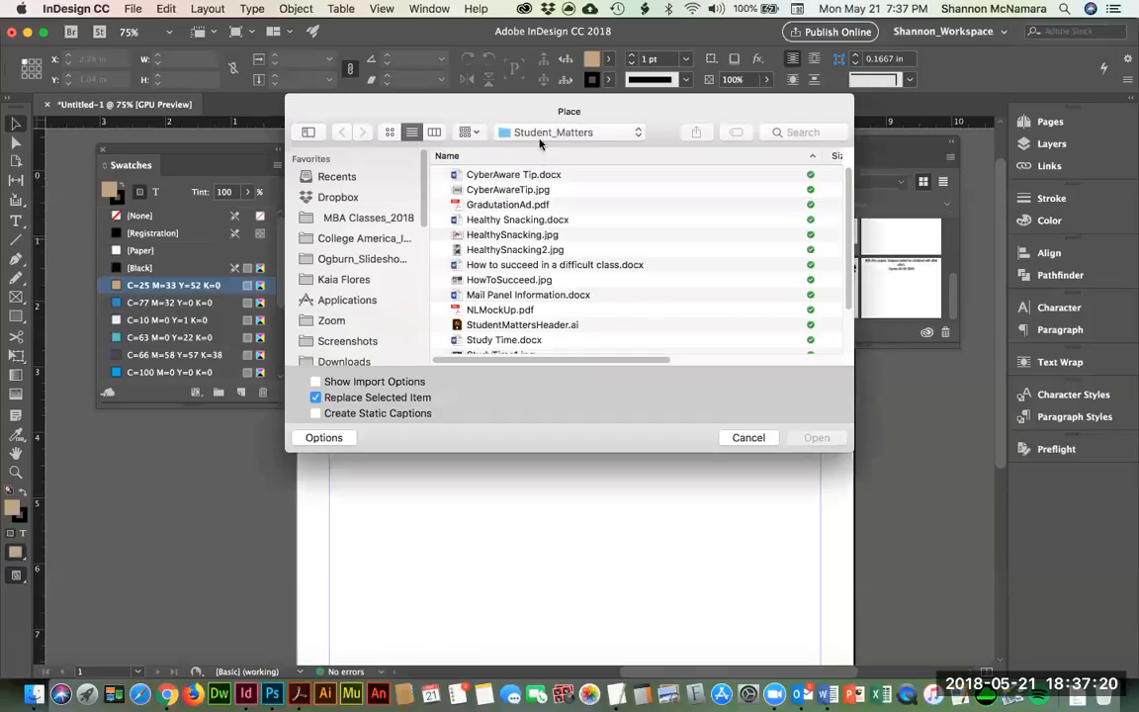
click(363, 218)
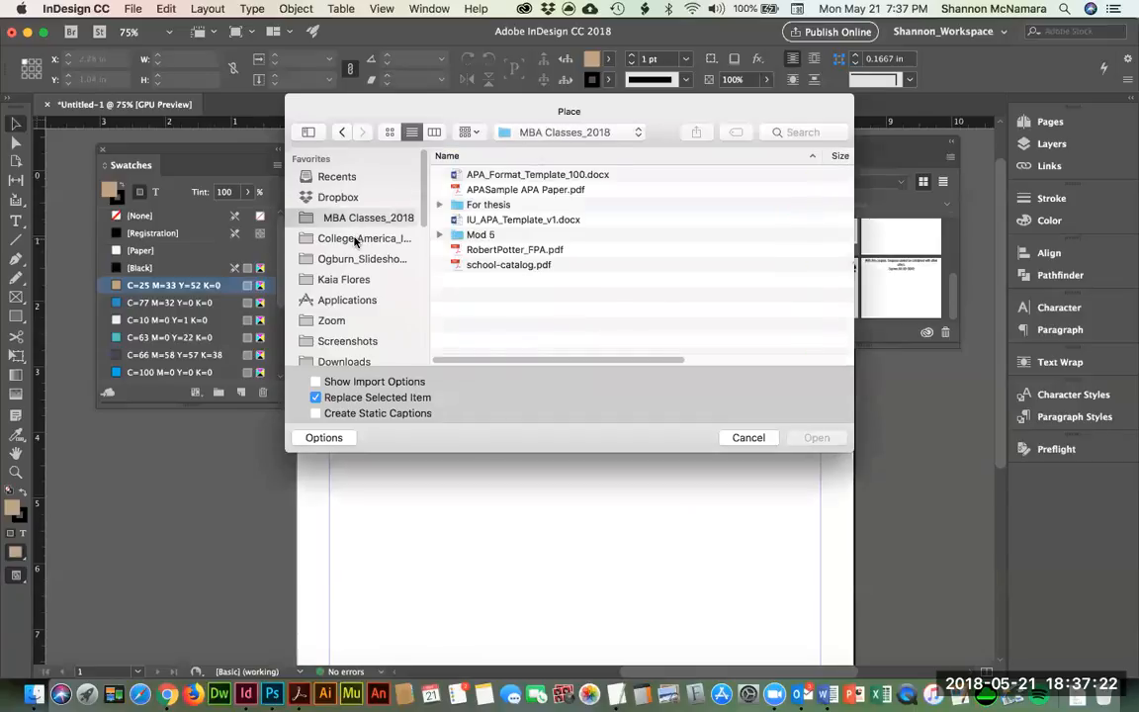
click(364, 239)
click(802, 132)
text(facebook)
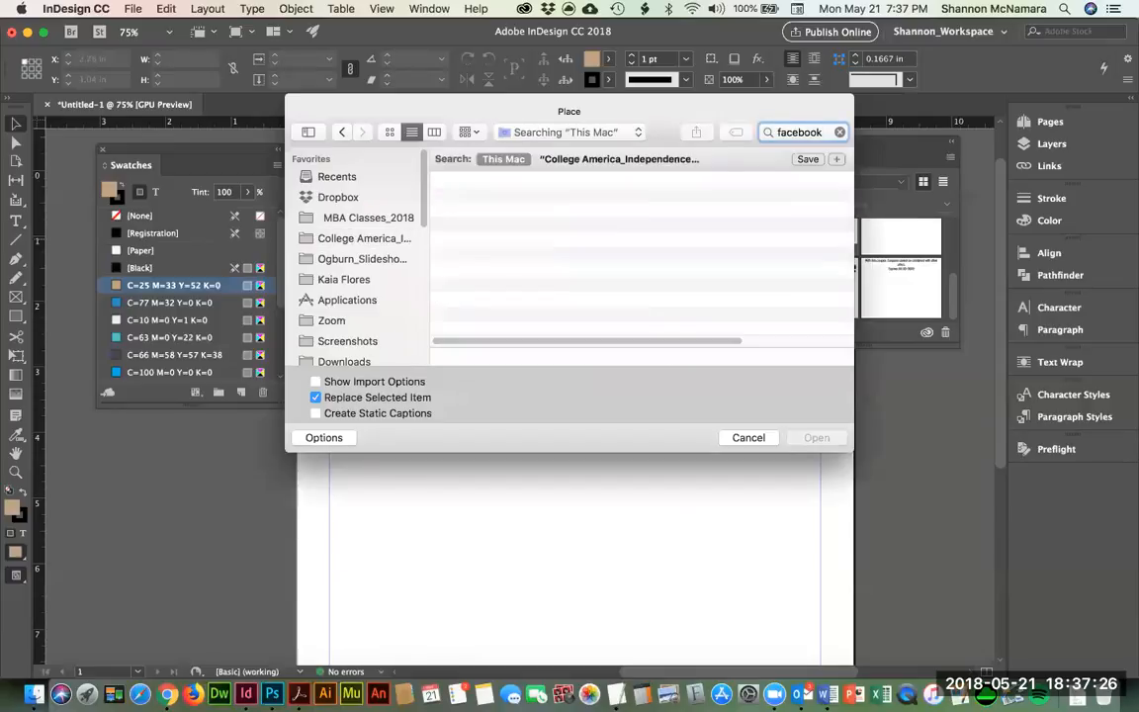
click(625, 160)
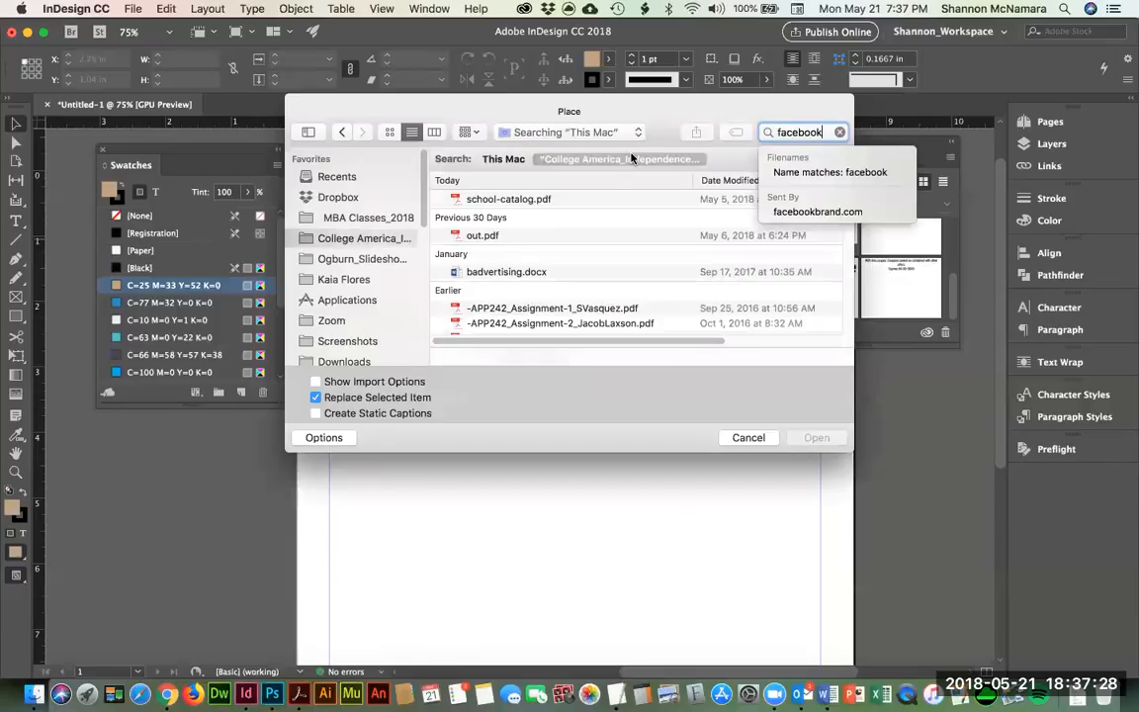
Step: Place facebook-F.png from the images folder at the page's upper-left margin corner
click(494, 259)
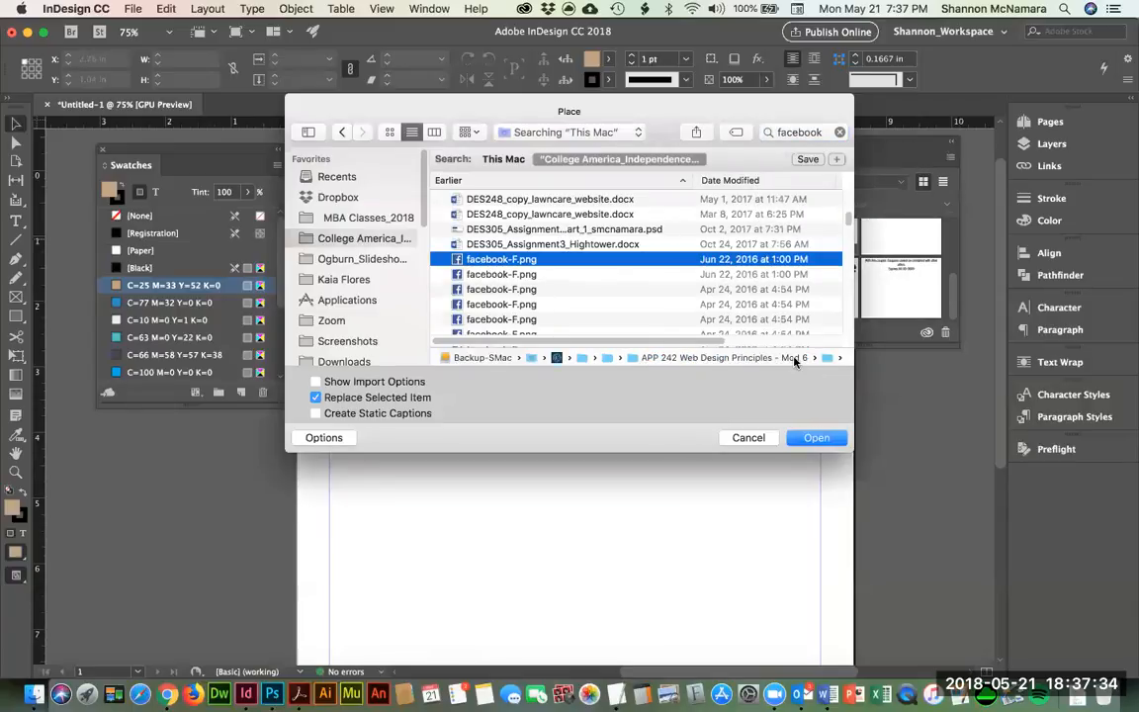
double_click(729, 359)
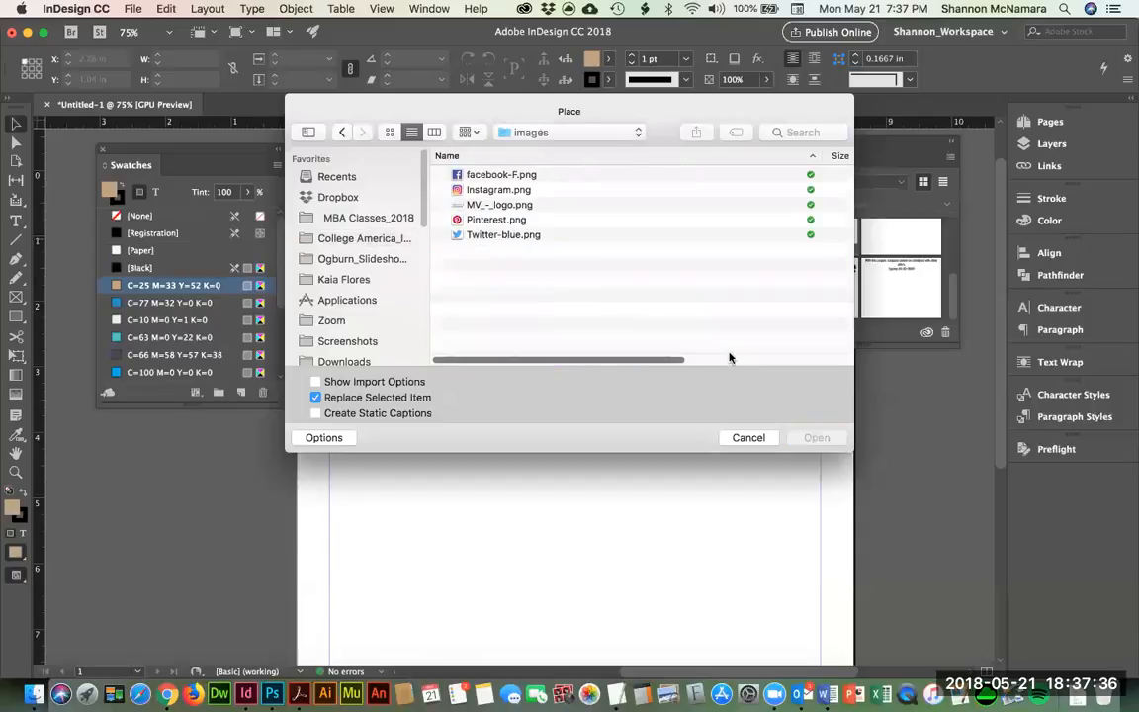
click(506, 174)
click(817, 438)
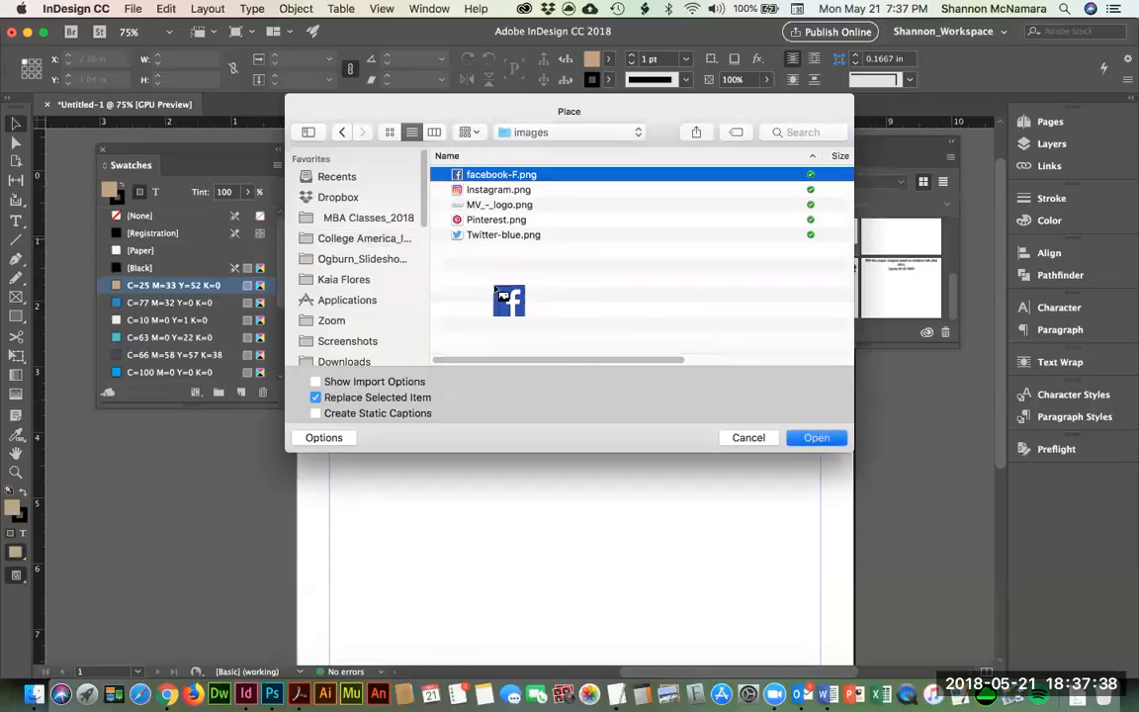
click(326, 204)
Step: Add the placed Facebook icon to the TipsTricks library's graphics under the name FB
drag(336, 217, 820, 297)
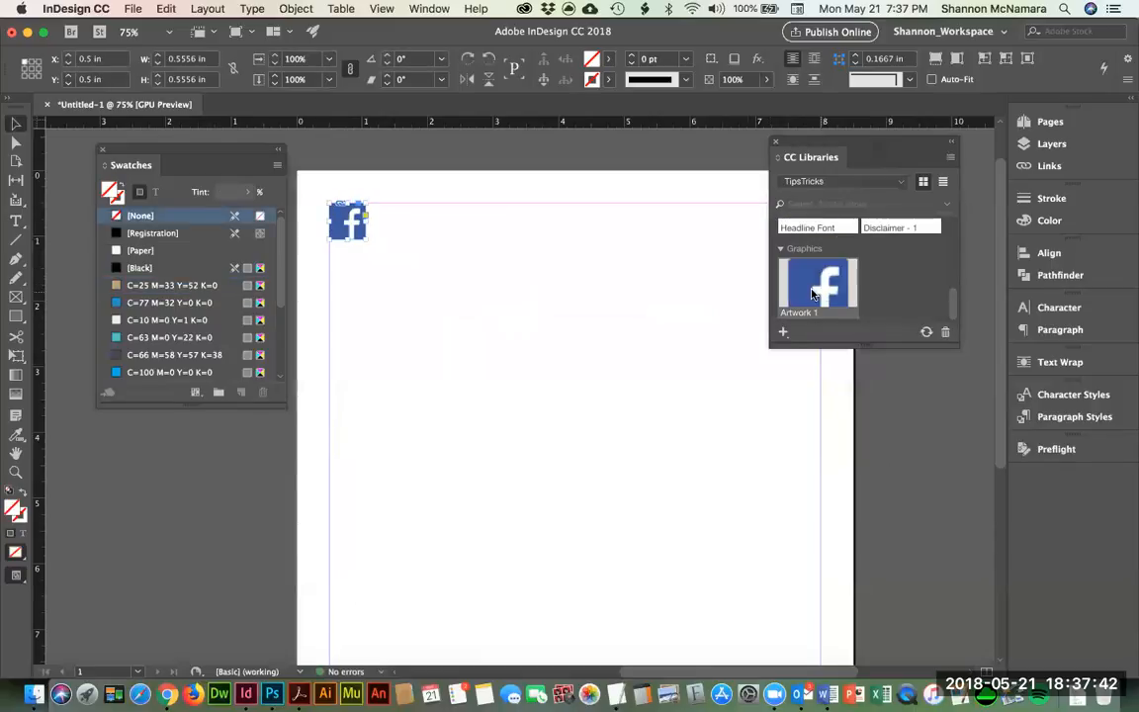
text(FB)
key(Return)
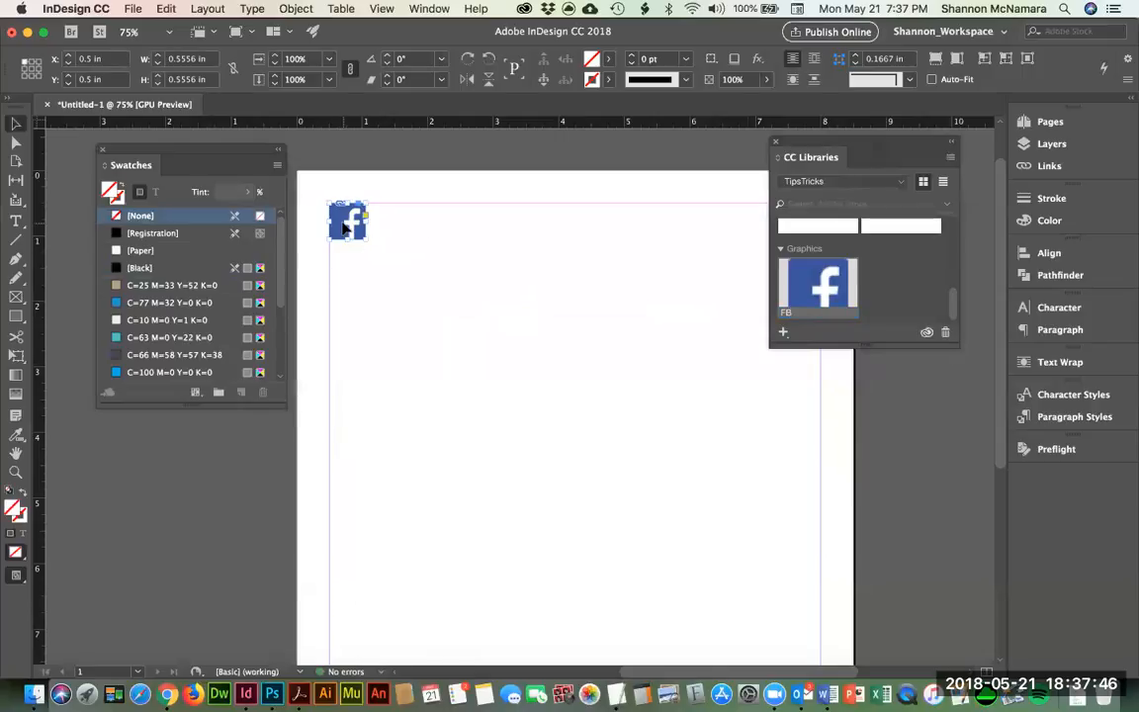
Step: Replace the placed Facebook icon with Instagram.png and add it to the TipsTricks library's graphics under the name Insta
key(super+d)
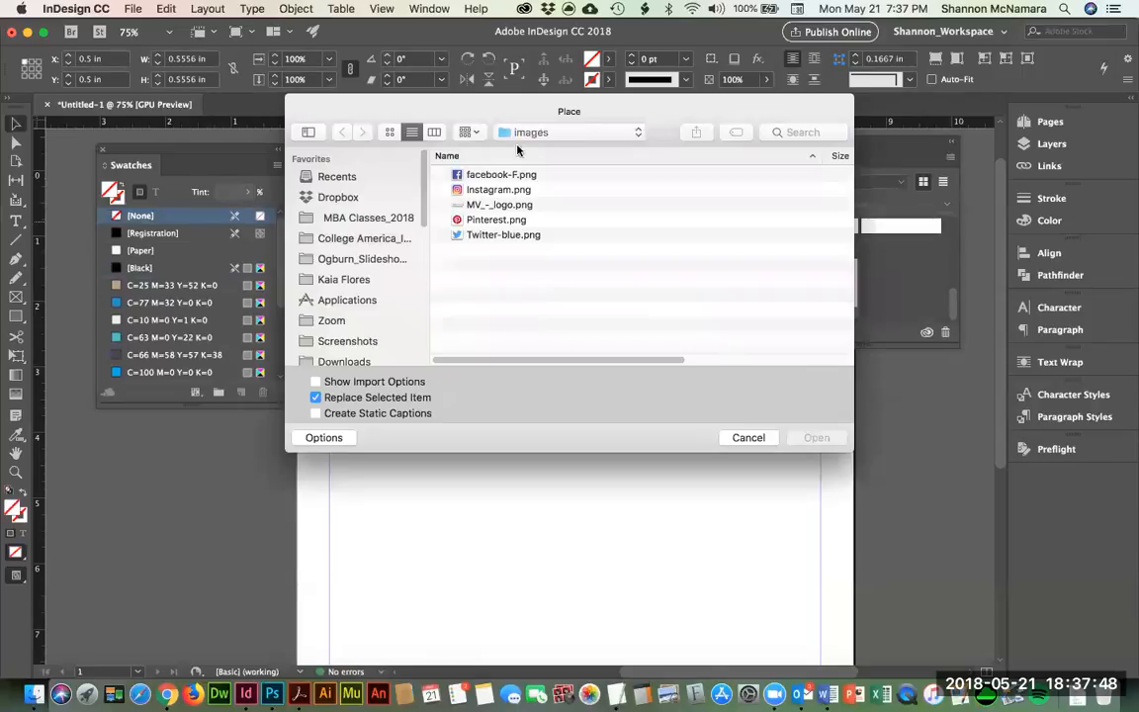
click(498, 188)
click(813, 437)
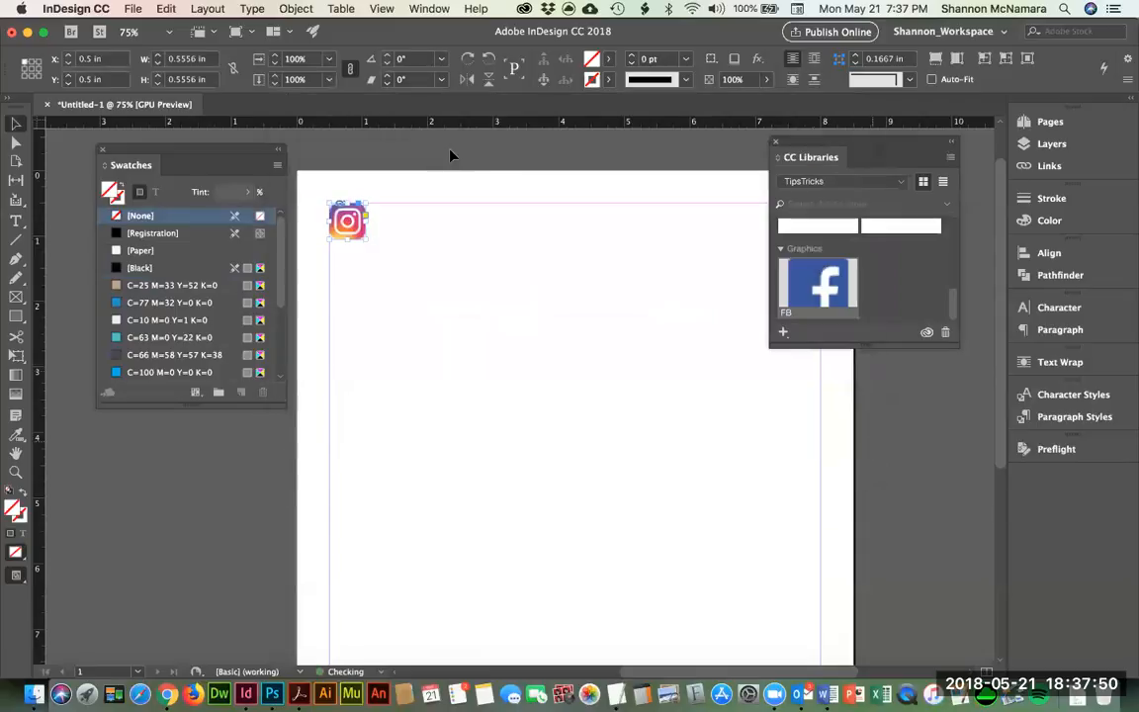
drag(347, 222, 782, 229)
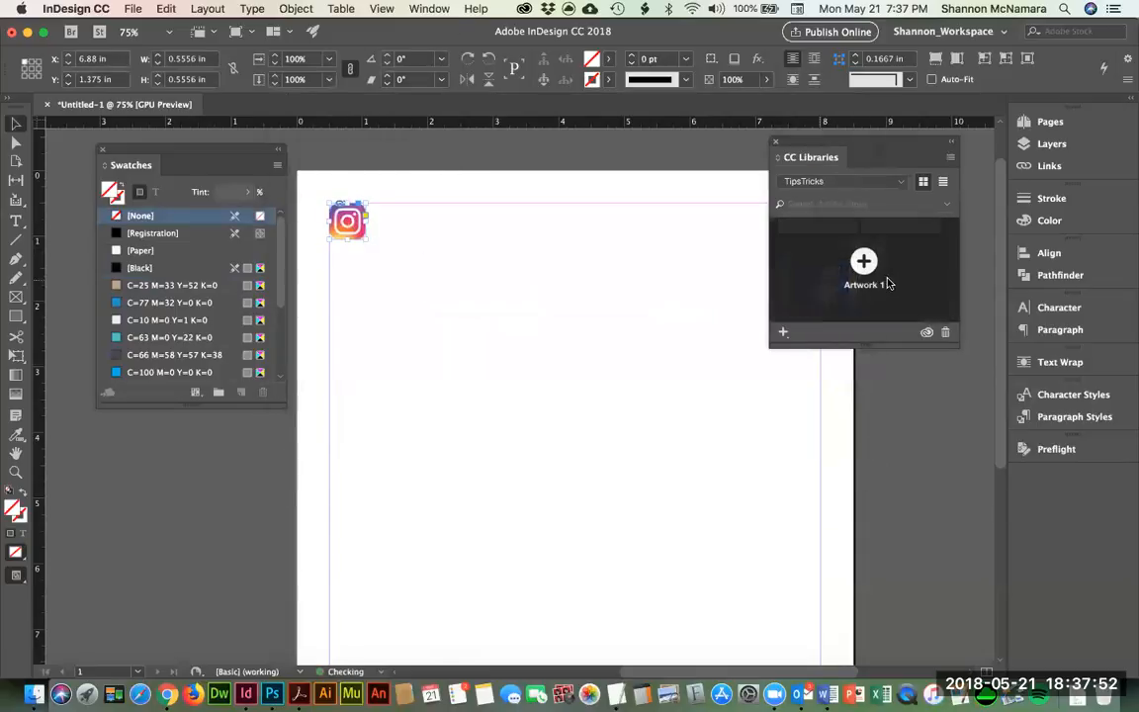
double_click(803, 312)
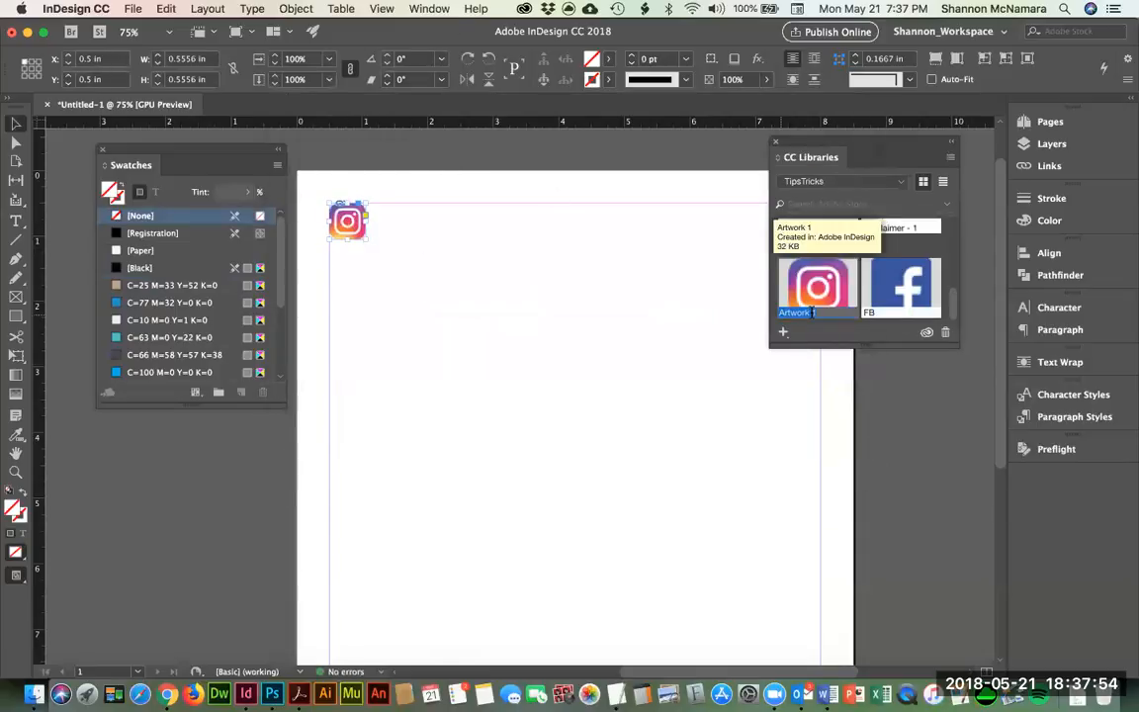
text(Insta)
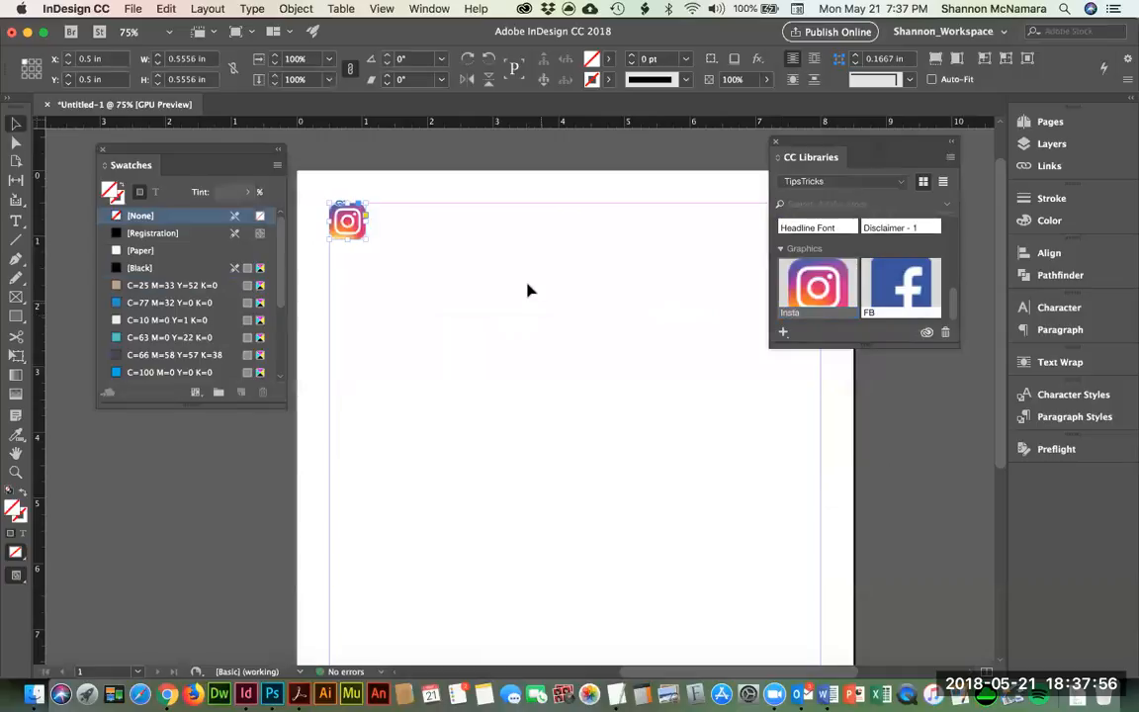
click(526, 288)
Step: Replace the placed Instagram icon with Pinterest.png and add it to the TipsTricks library's graphics under the name Pinterest
click(347, 221)
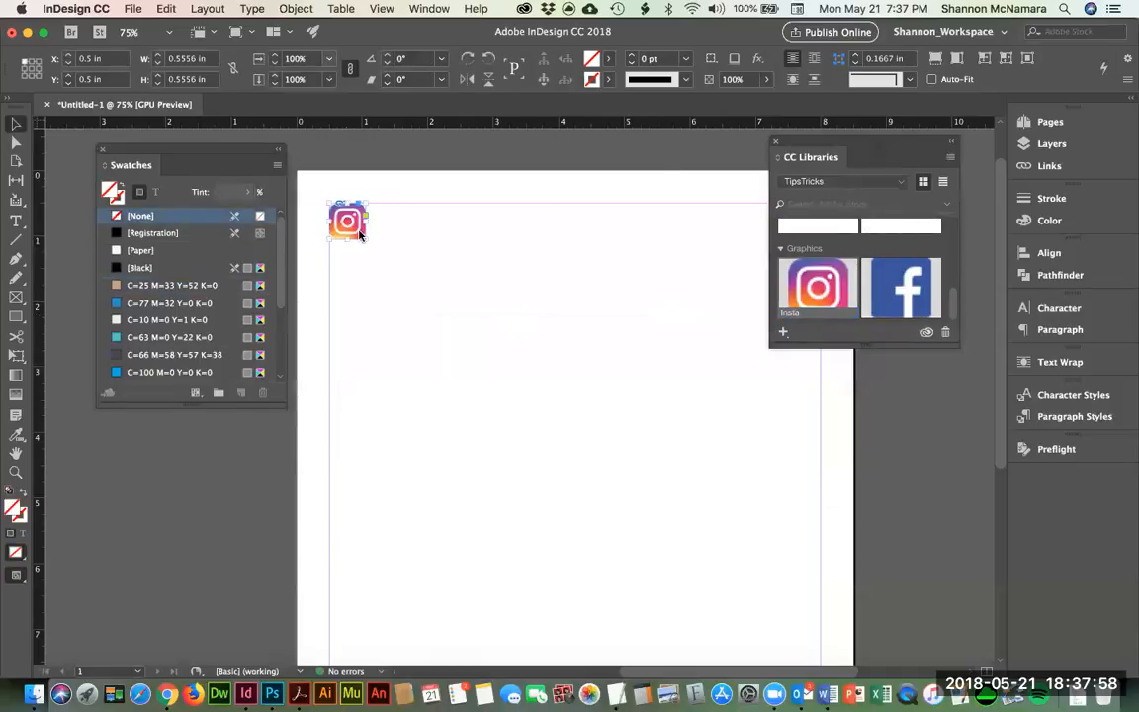
key(super+d)
click(494, 220)
click(804, 445)
drag(363, 230, 858, 262)
double_click(803, 274)
text(Pinterest)
key(Return)
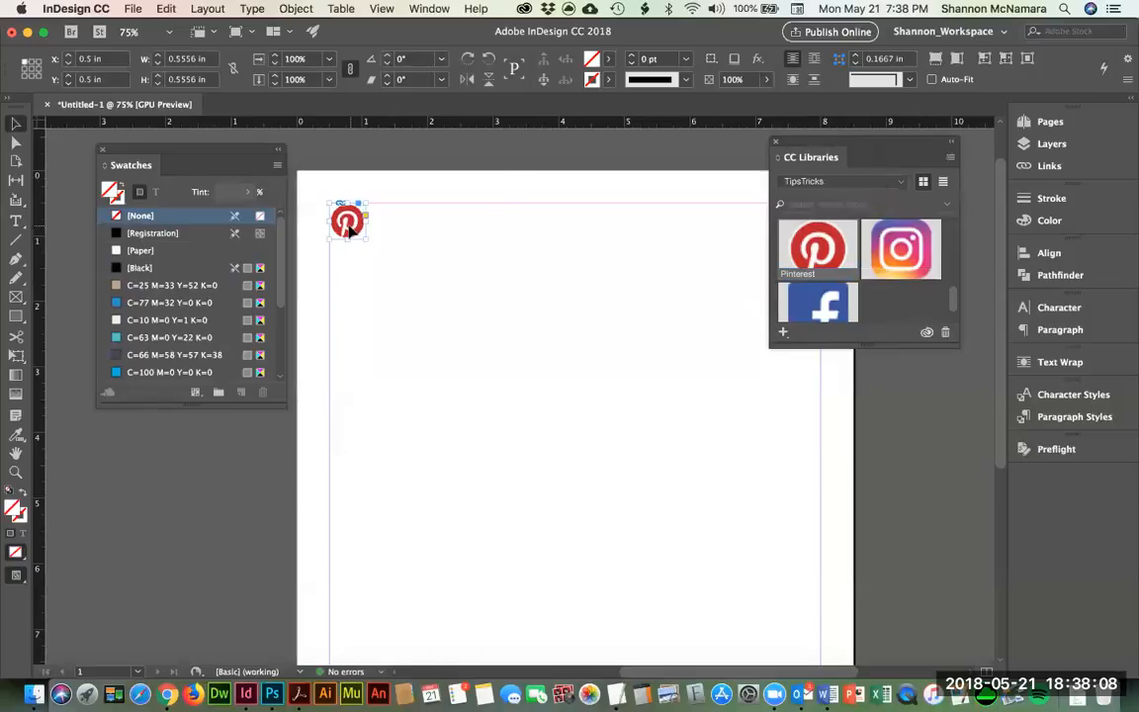
Step: Replace the placed Pinterest icon with Twitter-blue.png and add it to the TipsTricks library's graphics under the name Social
key(super+d)
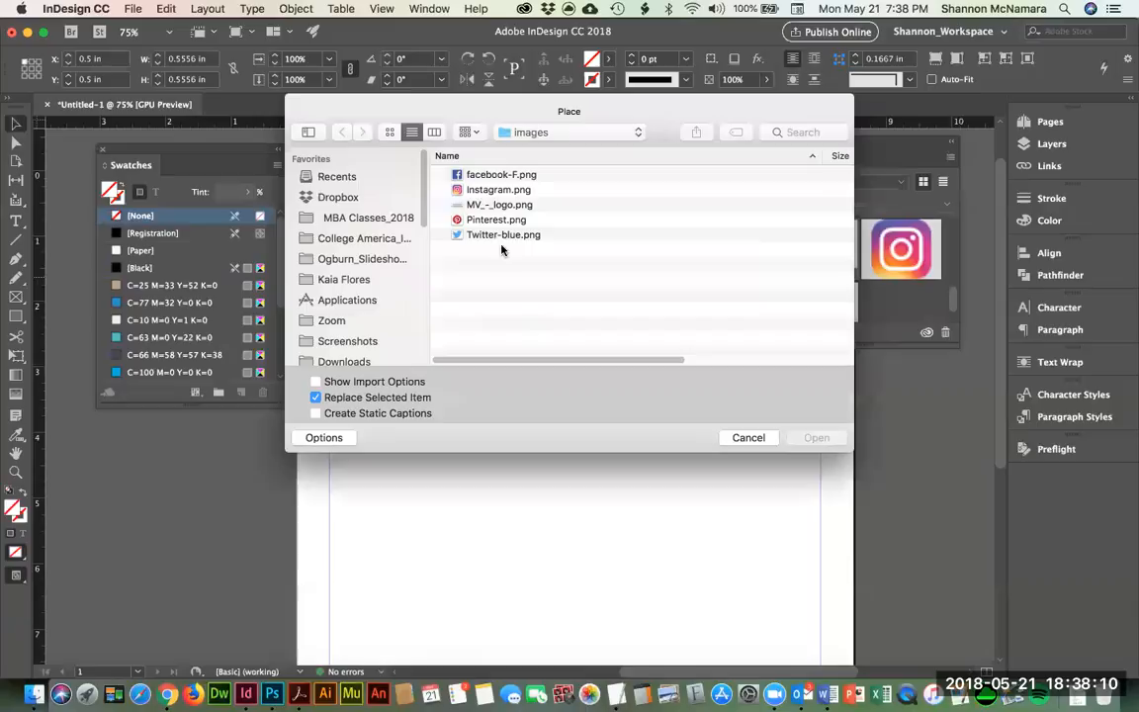
key(Return)
drag(348, 227, 840, 272)
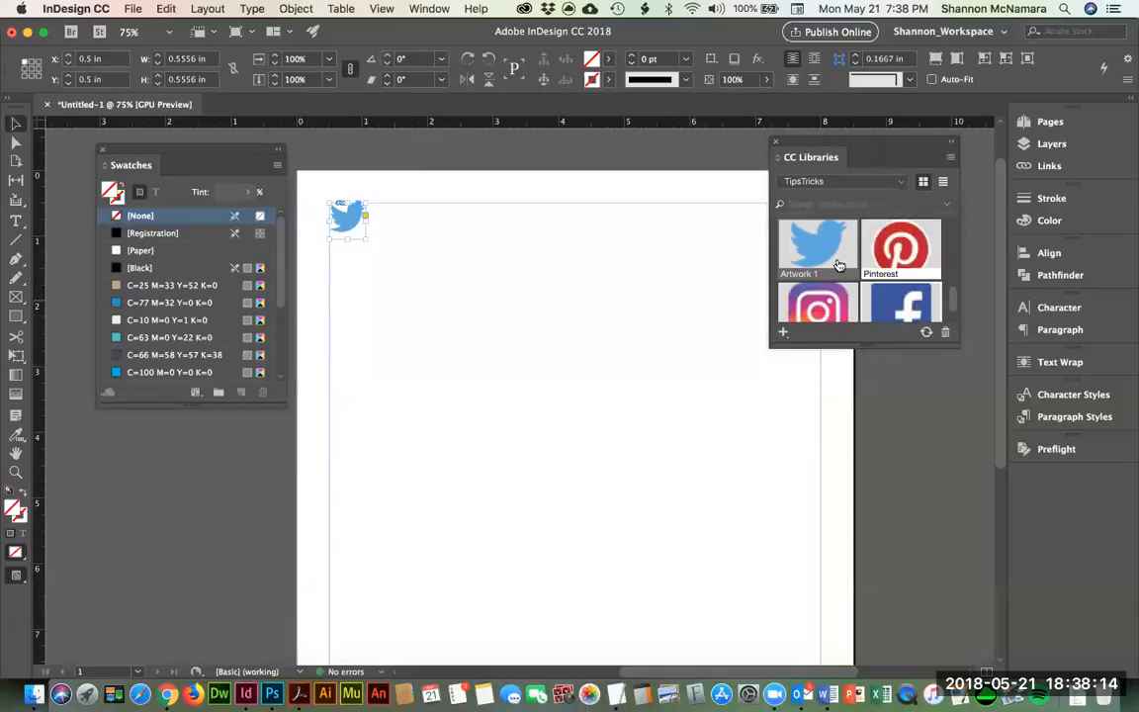
text(Social)
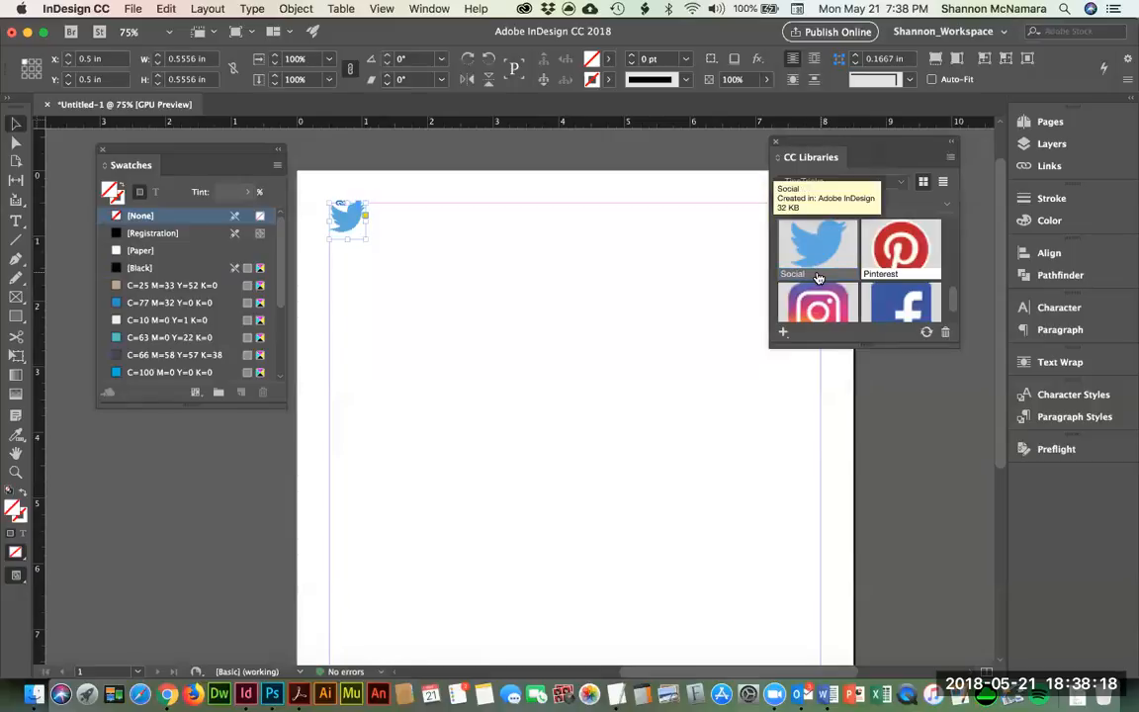
click(636, 396)
Step: Place the Pinterest, Facebook and Instagram icons from the library on the page and delete these placed copies
drag(916, 256, 498, 307)
drag(911, 304, 576, 242)
drag(819, 312, 618, 360)
drag(457, 245, 661, 431)
key(Delete)
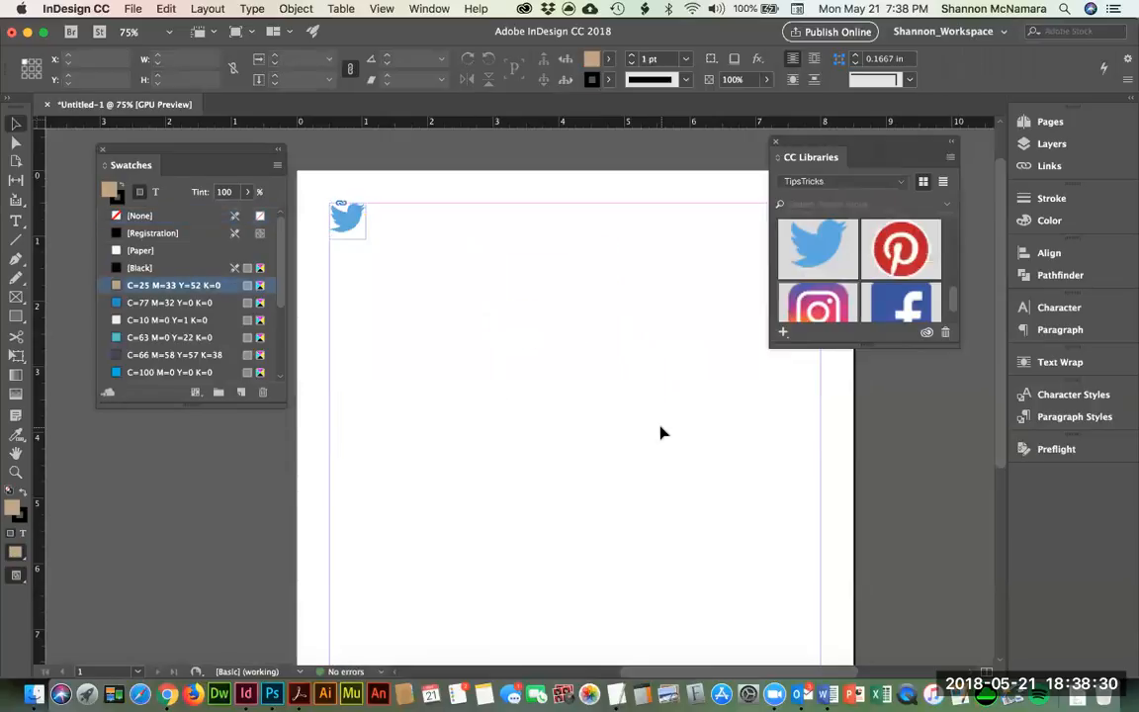
Step: Delete the placed Twitter icon from the page
click(358, 230)
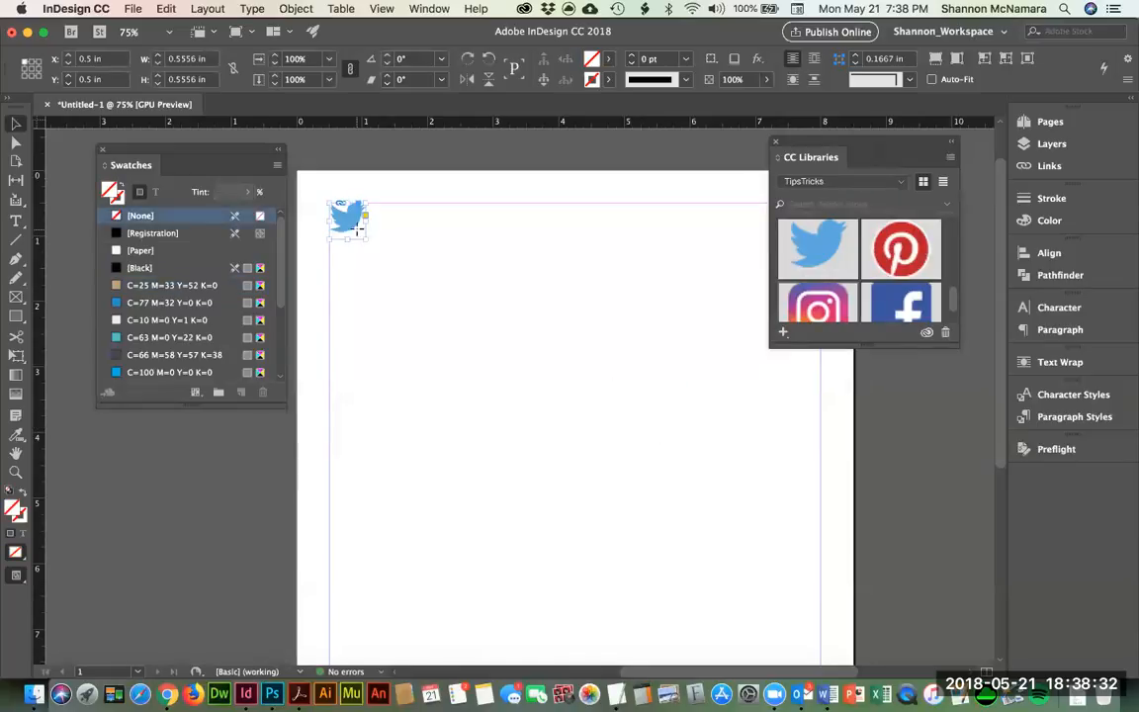
key(backslash)
key(v)
key(Delete)
drag(955, 291, 958, 222)
scroll(951, 283, down, 5)
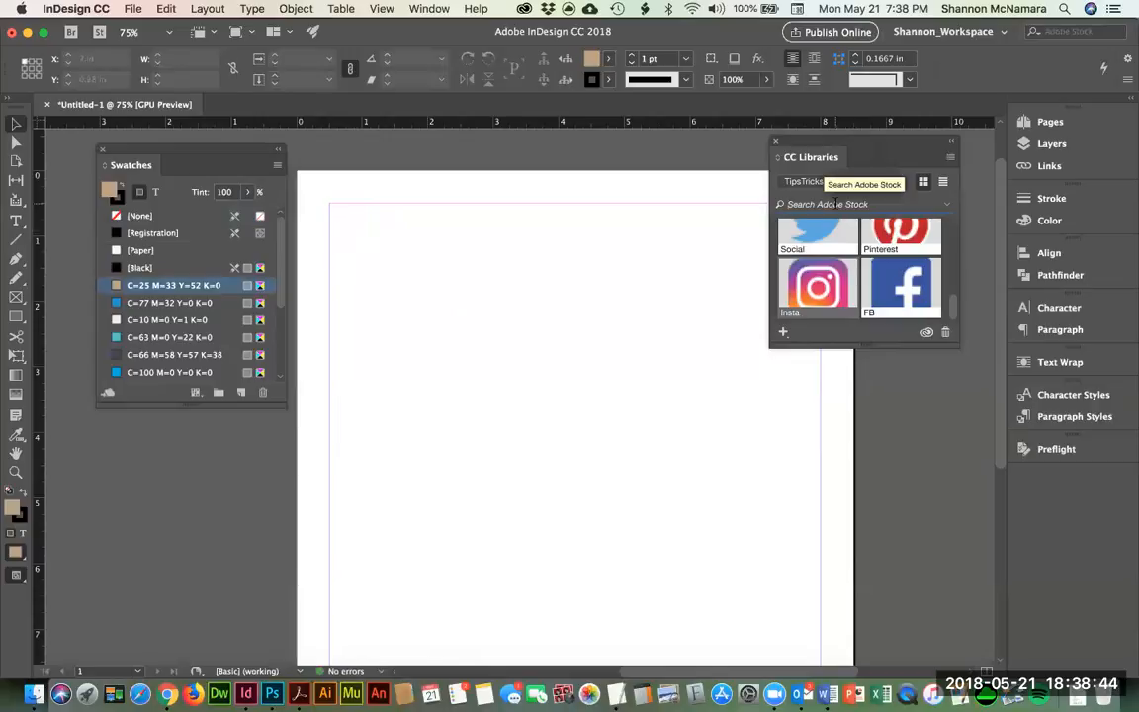
click(839, 204)
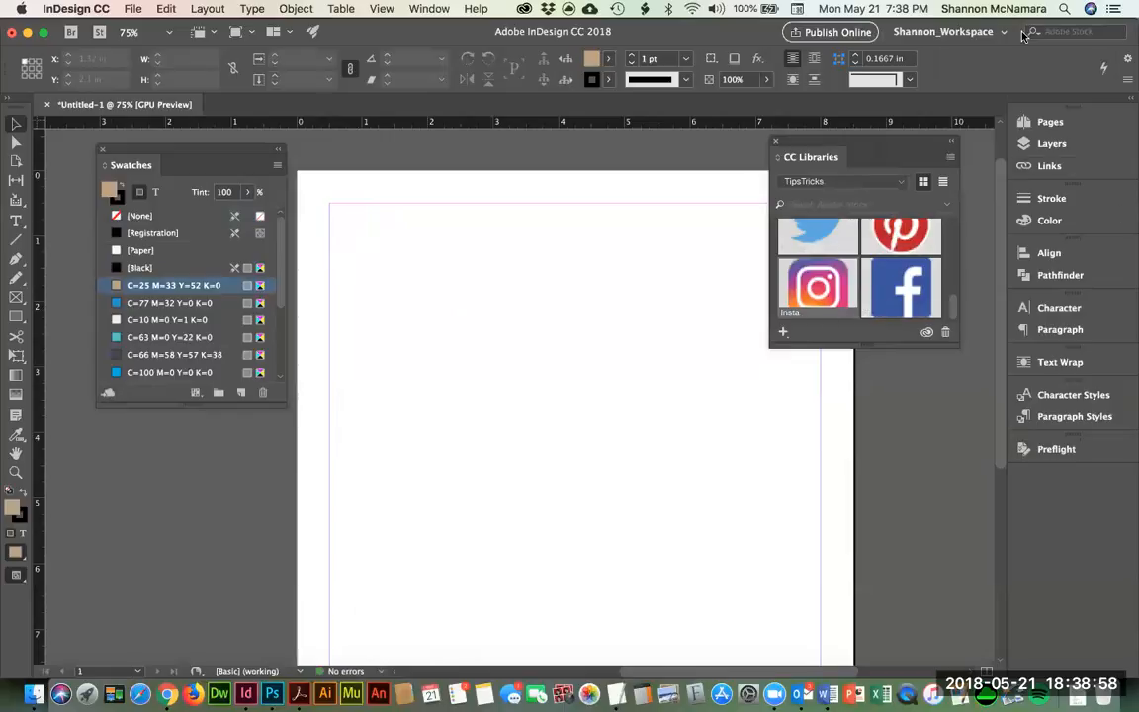
Step: Expand the panel dock, dock CC Libraries between the Stroke and Align groups, and group Swatches with Stroke and Color
click(1125, 104)
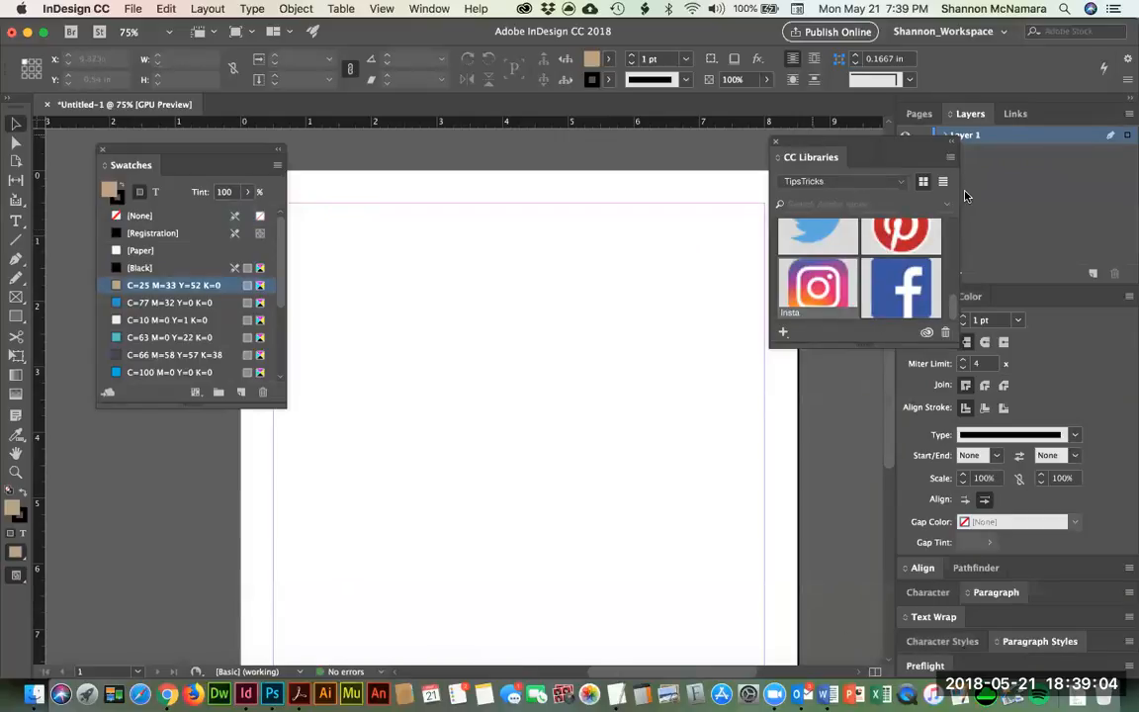
drag(788, 145, 1029, 554)
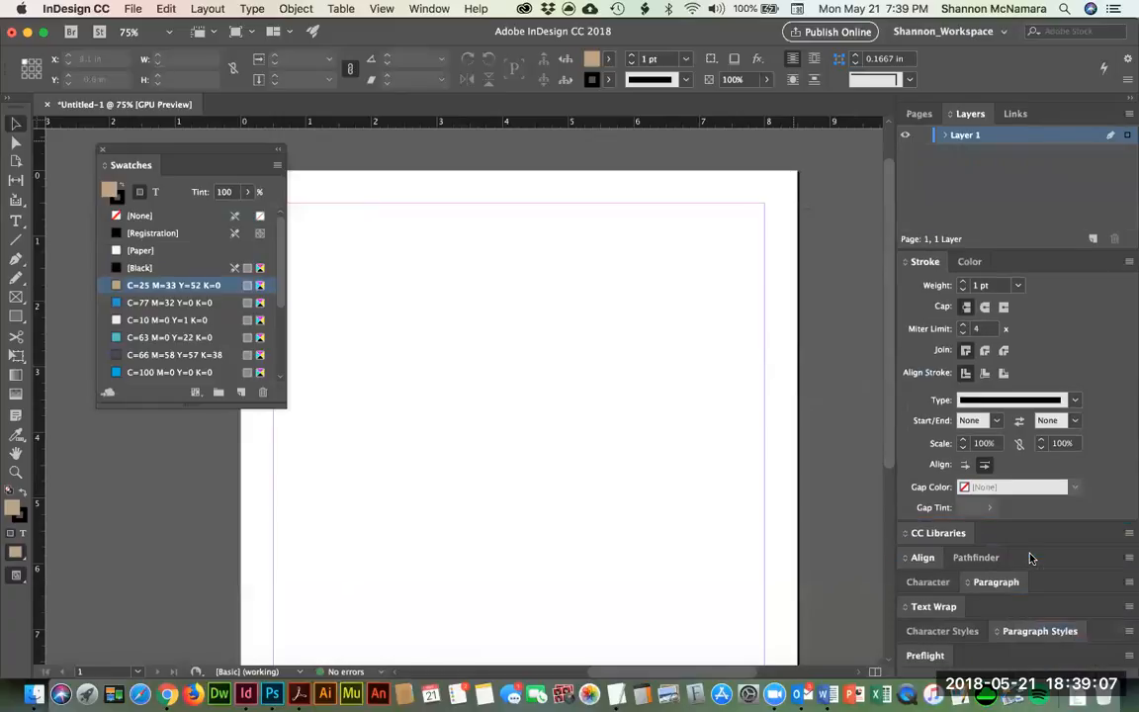
click(1126, 100)
click(1129, 101)
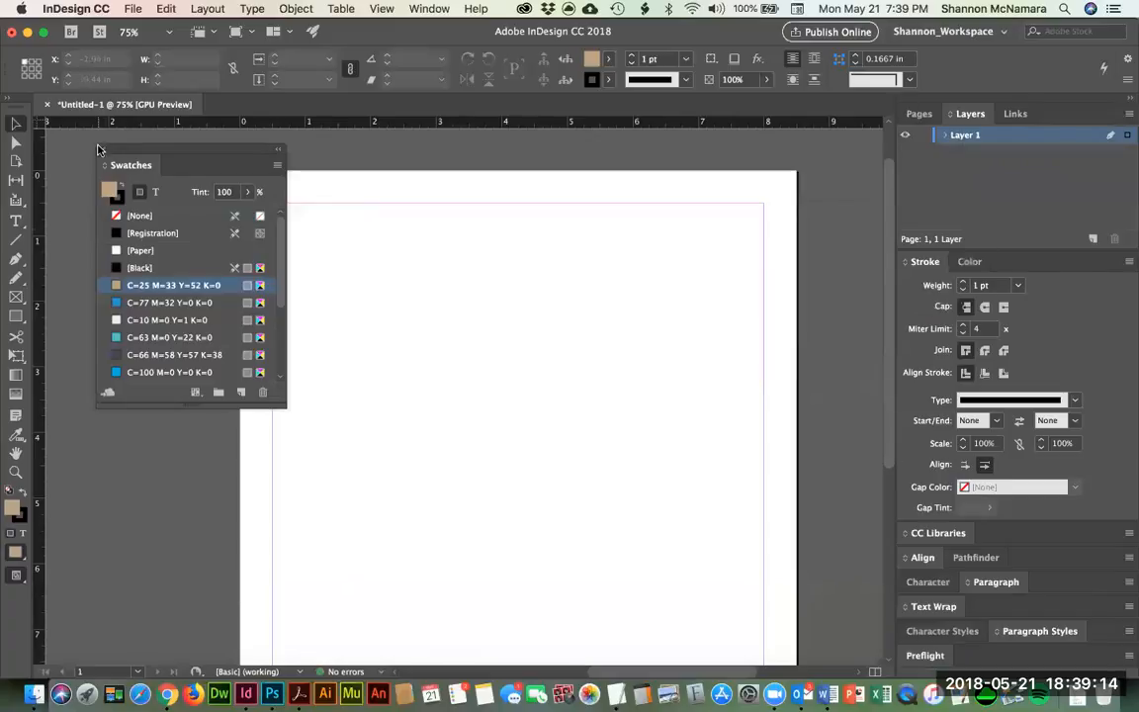
mouse_move(180, 151)
mouse_down()
mouse_move(448, 196)
mouse_move(1063, 263)
mouse_up()
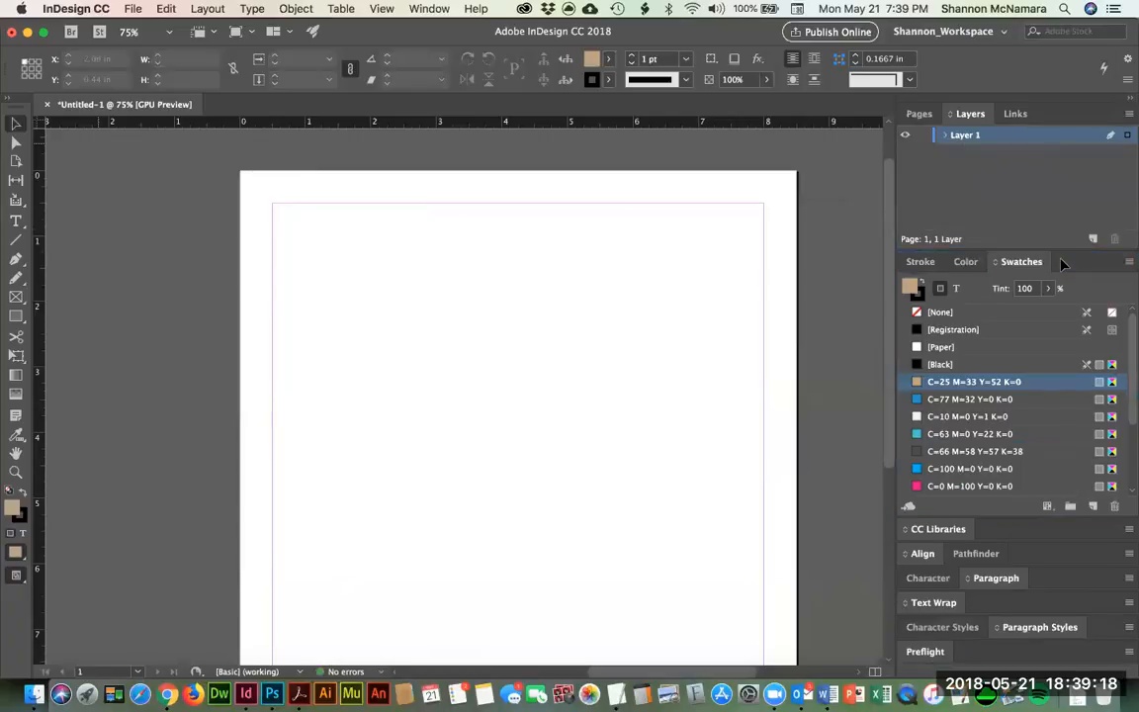
Step: Examine the docked Stroke, Color, Swatches, Character, Text Wrap, Character Styles and Preflight panels
click(920, 264)
click(970, 264)
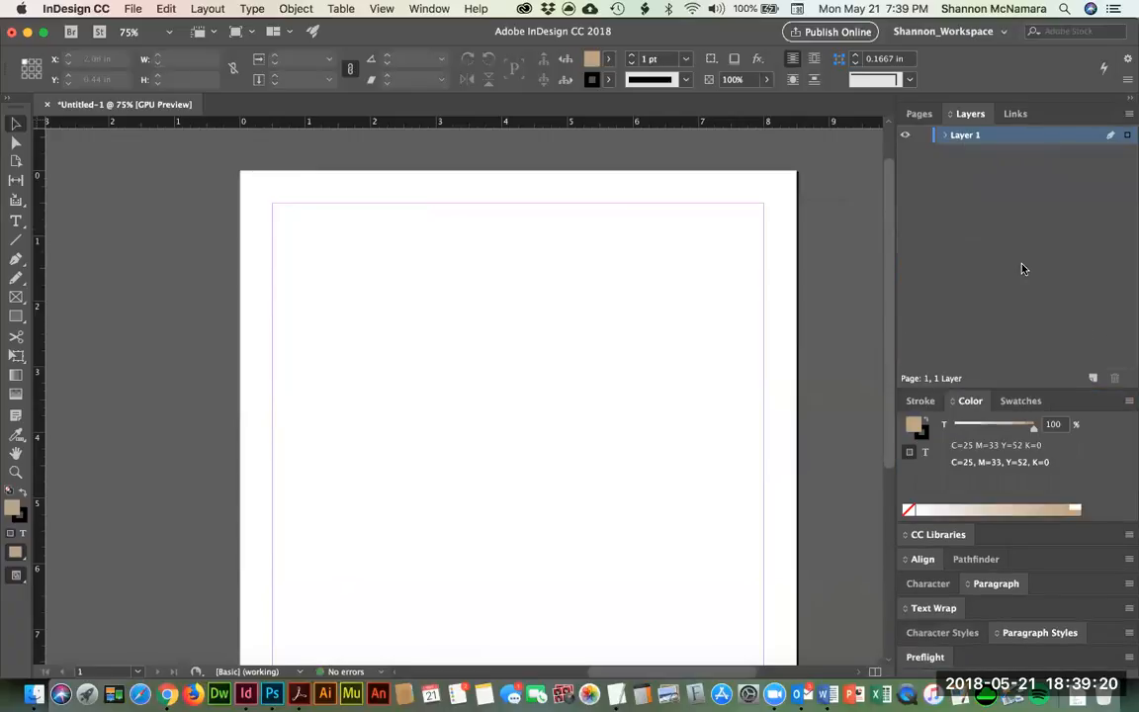
click(1023, 269)
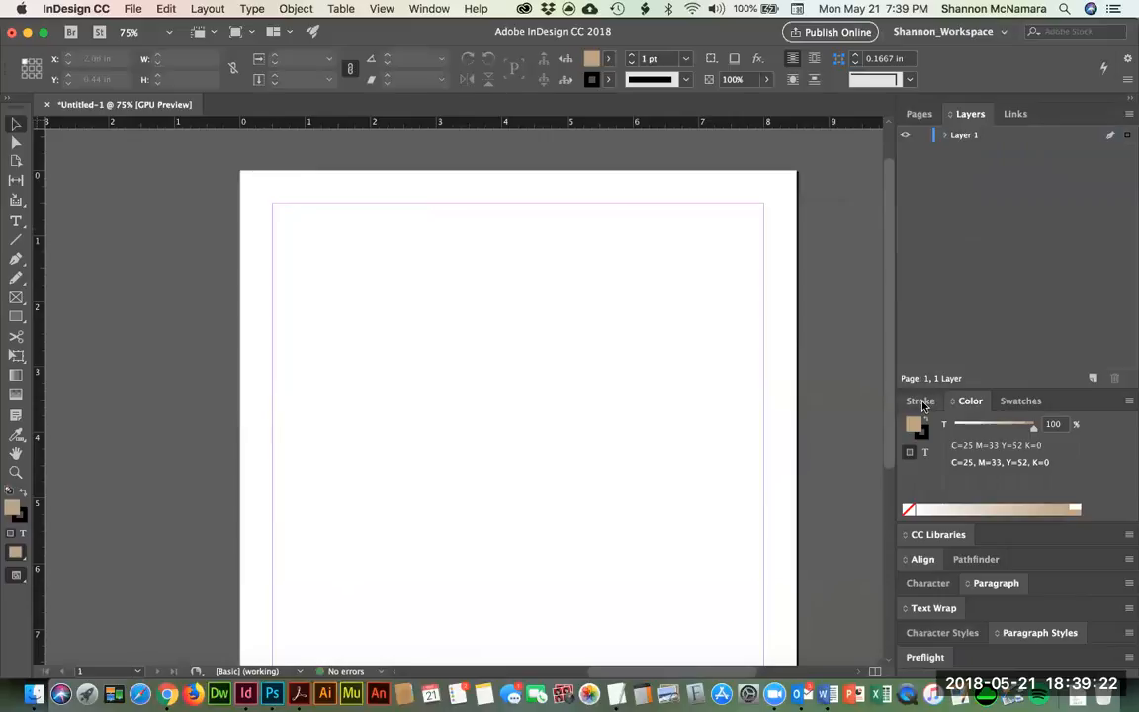
click(920, 401)
click(1017, 261)
click(968, 262)
click(1020, 400)
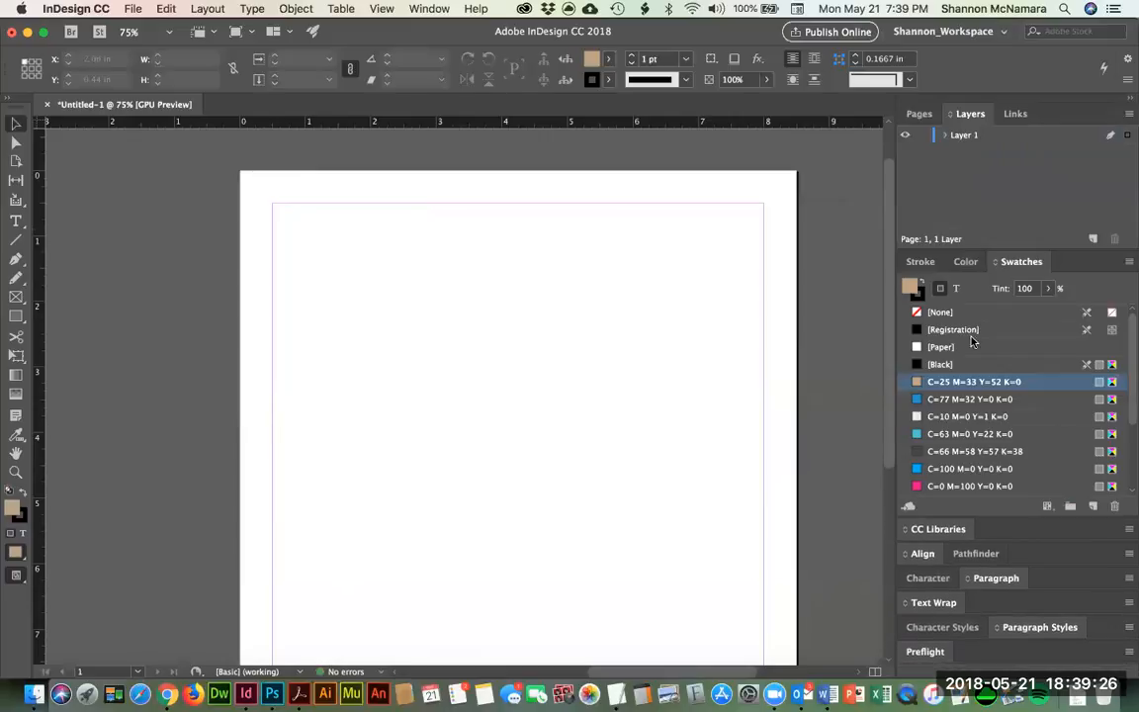
click(919, 263)
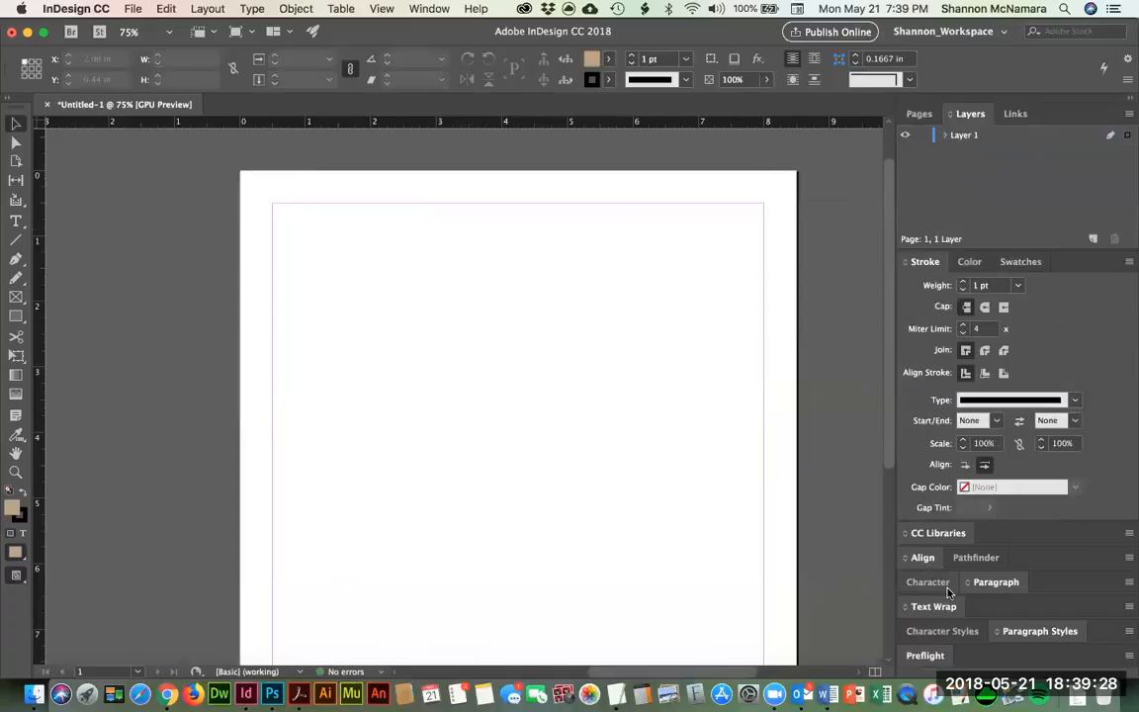
click(919, 583)
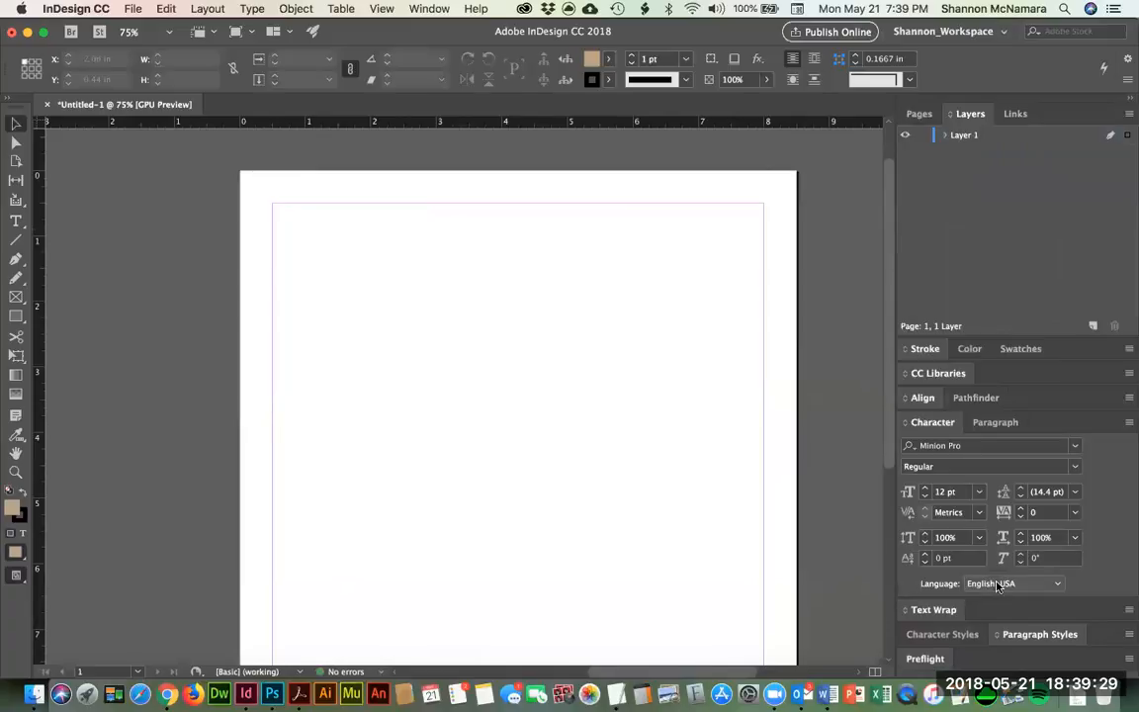
click(934, 610)
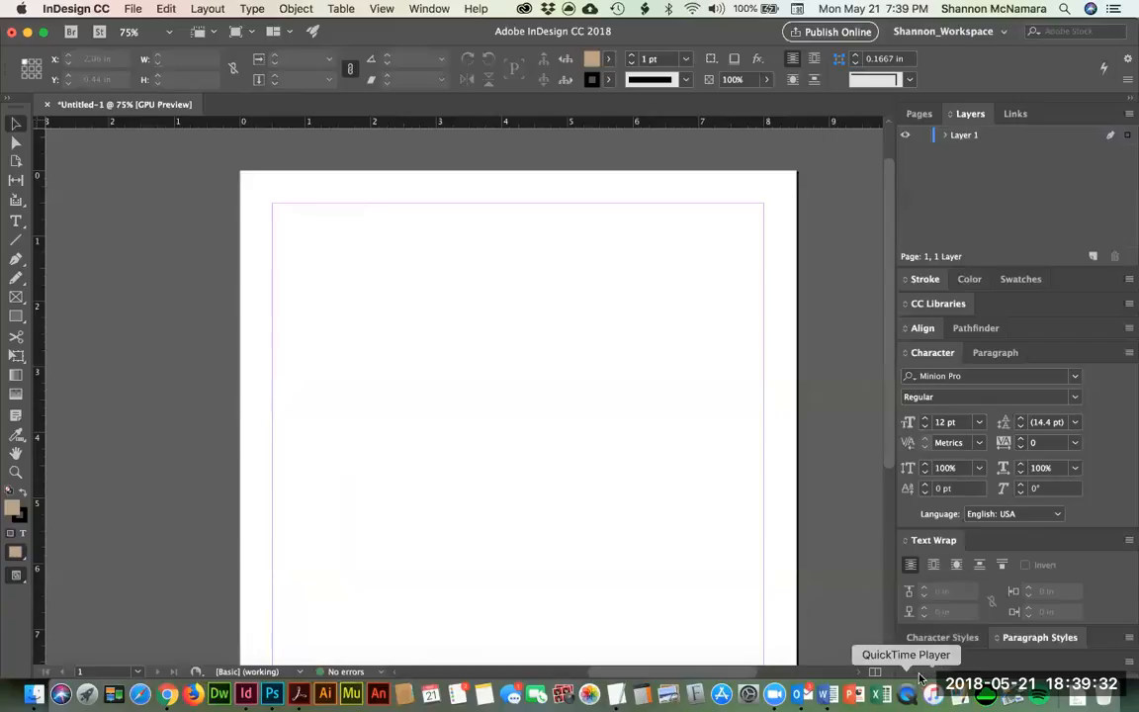
click(942, 637)
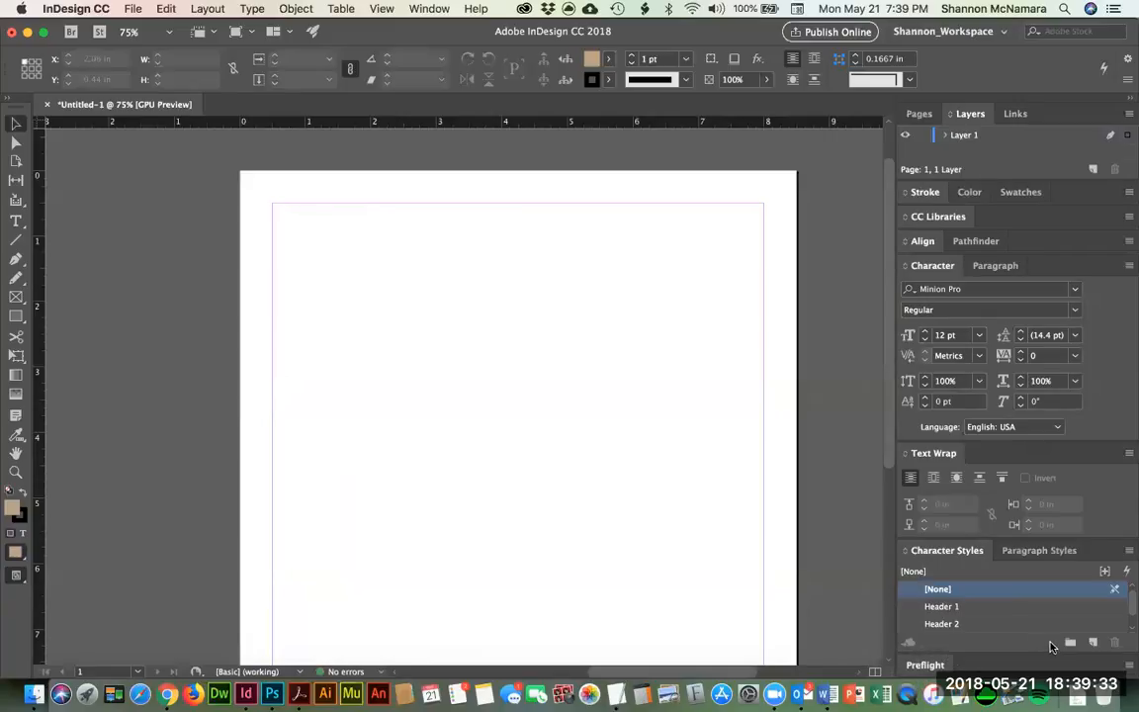
click(925, 664)
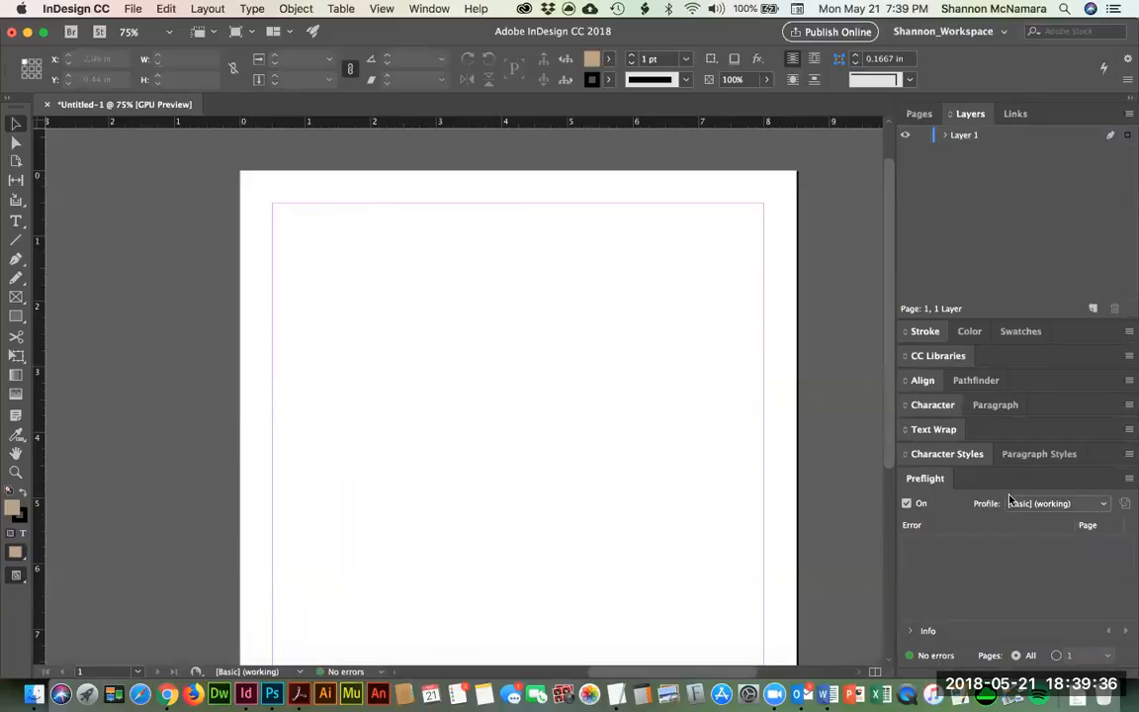
Step: Show the Separations Preview panel, dock its group with Preflight, and bring Preflight to the front
click(434, 9)
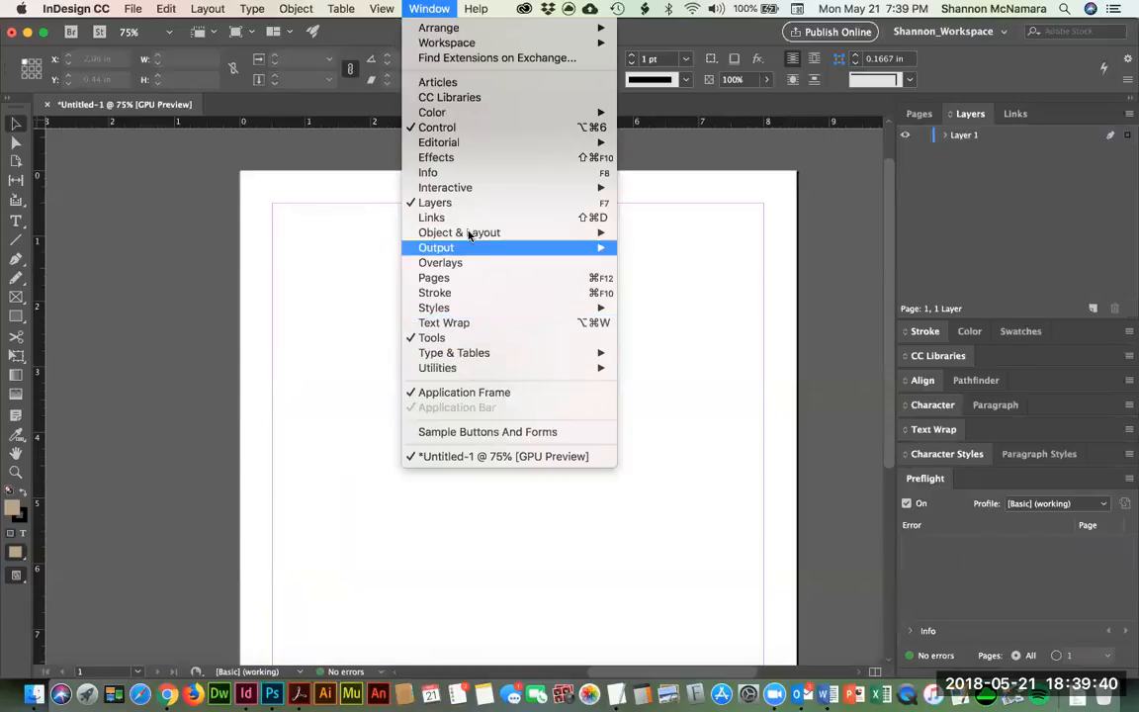
mouse_move(470, 235)
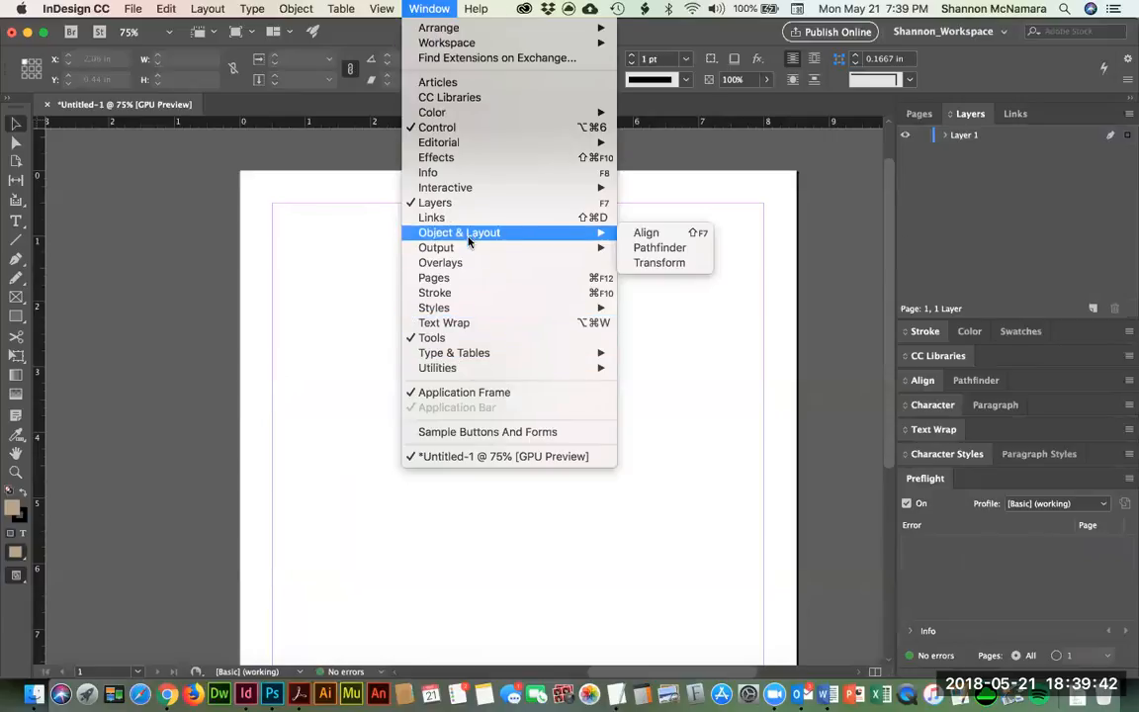
mouse_move(470, 356)
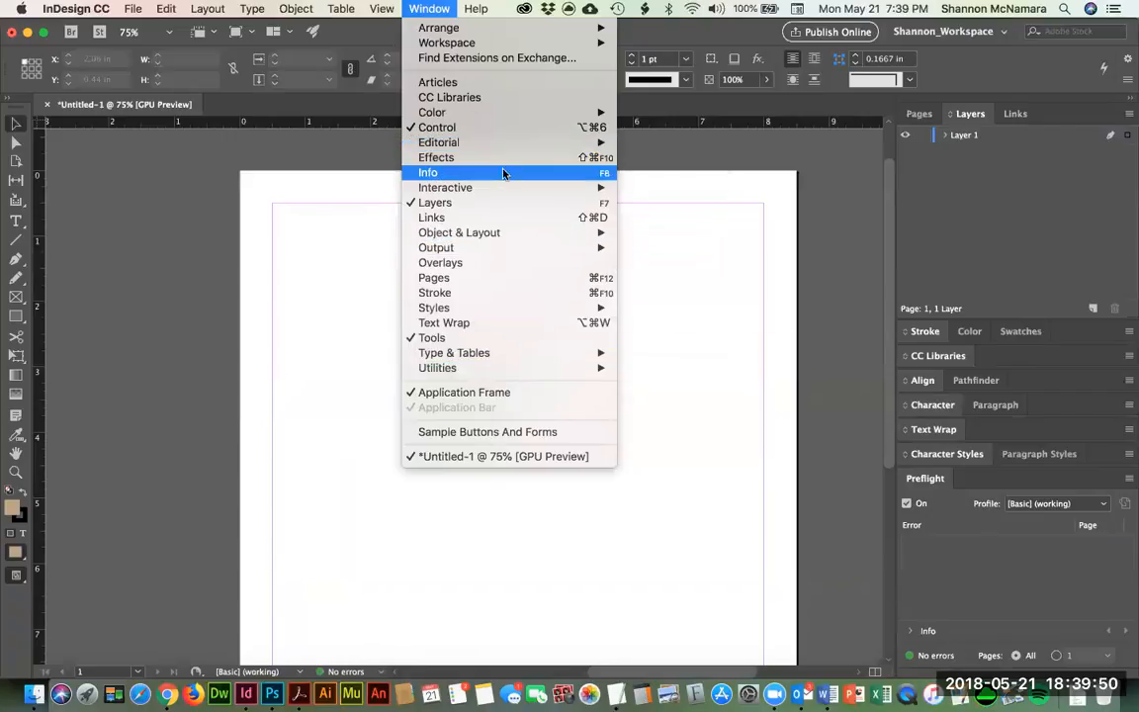
mouse_move(514, 251)
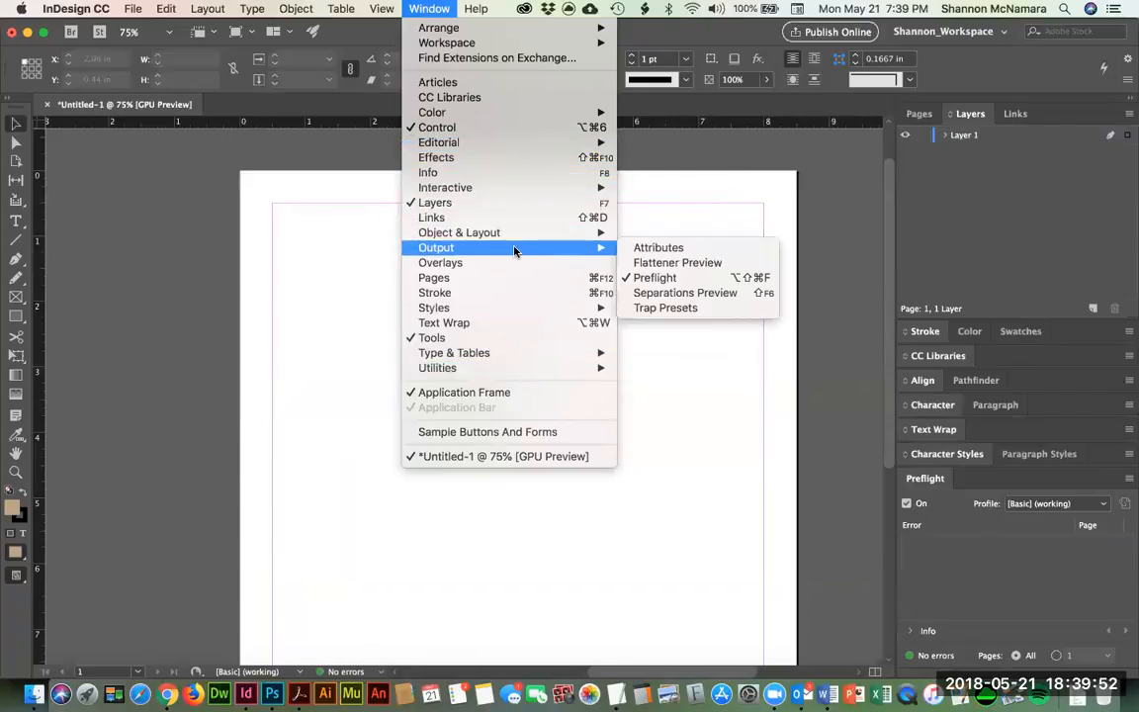
click(696, 294)
drag(529, 326, 998, 479)
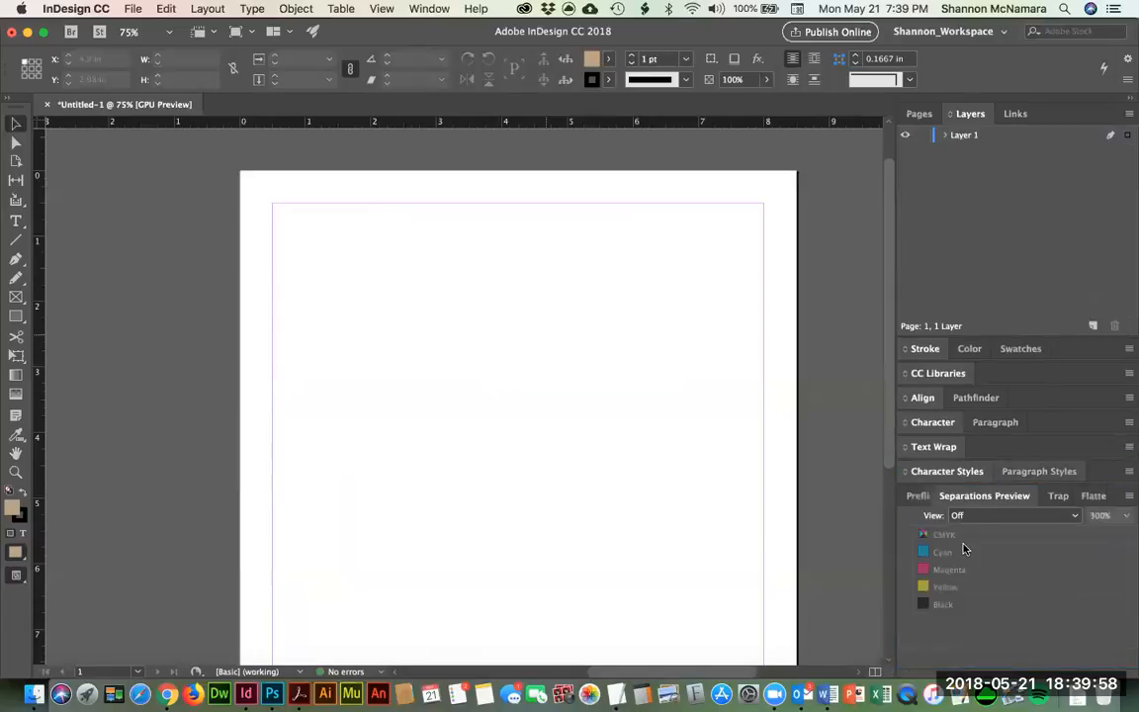
click(919, 496)
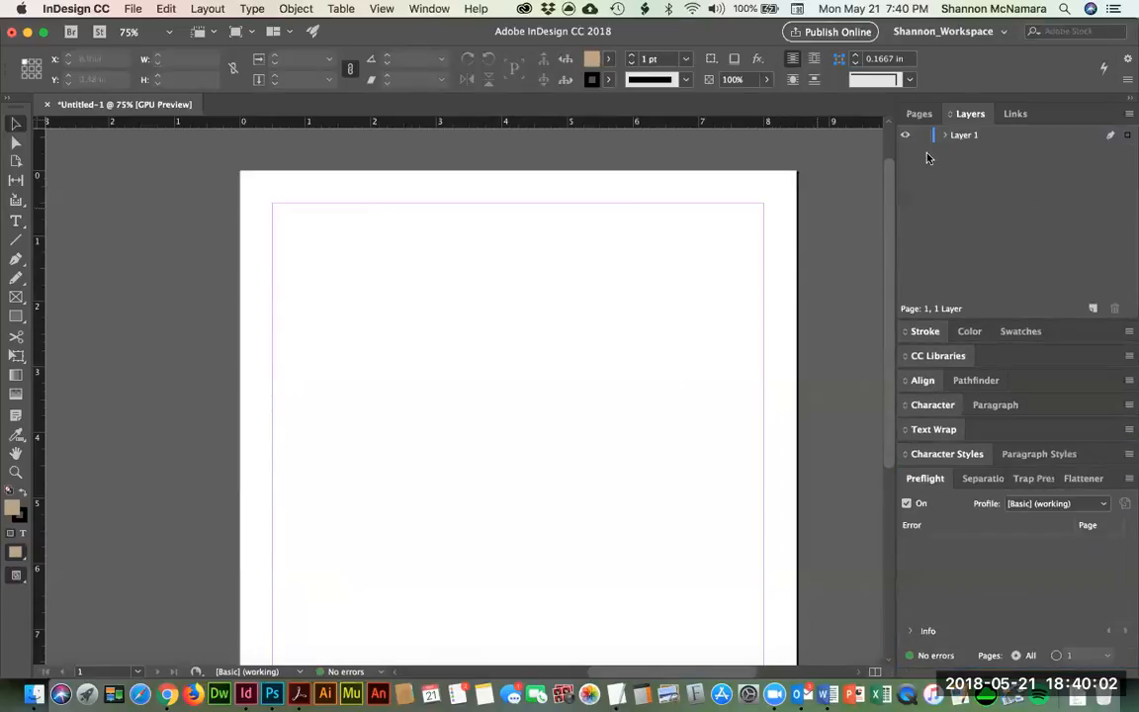
click(979, 31)
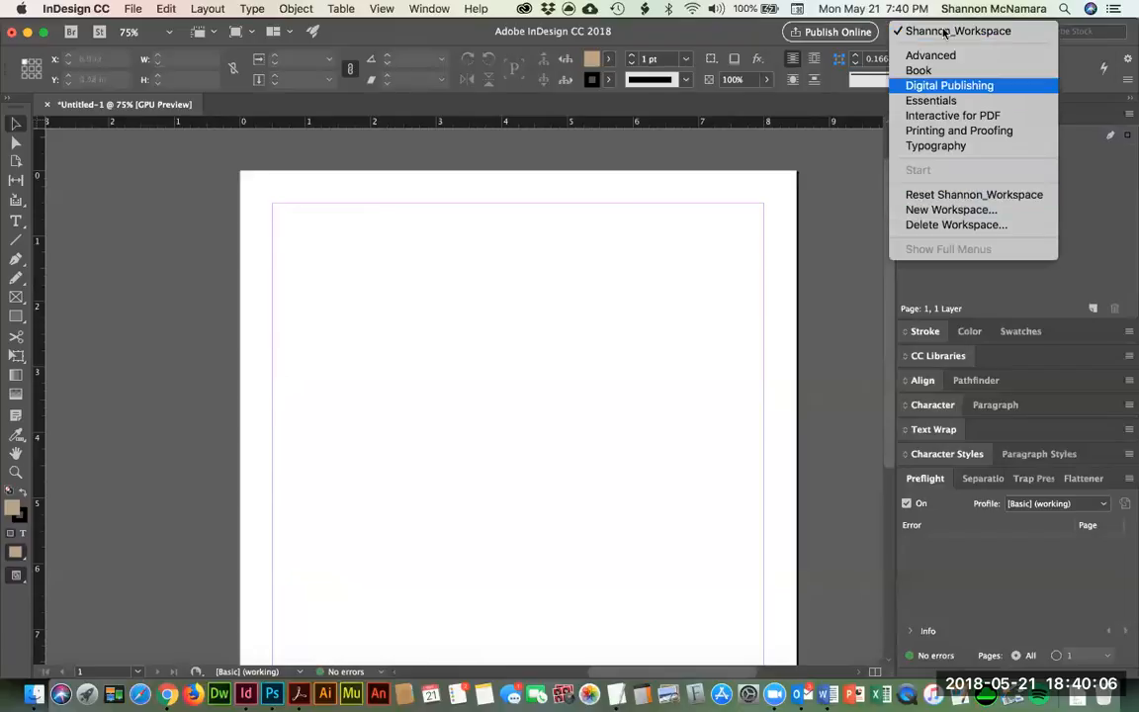
click(944, 30)
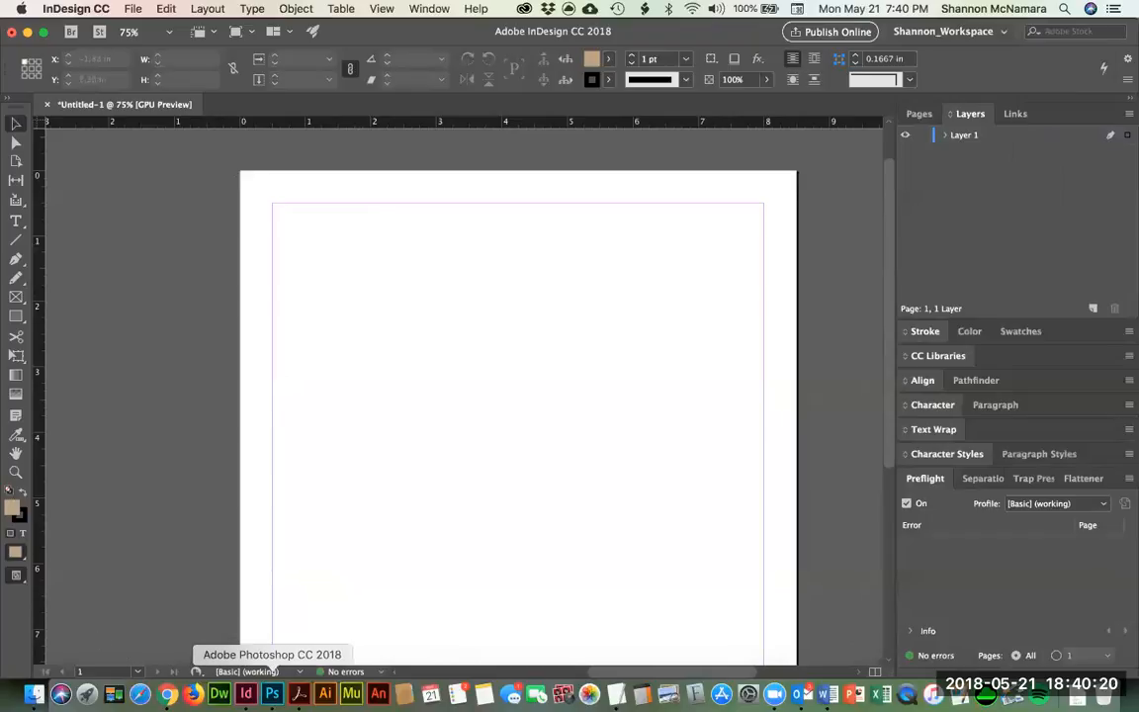
Step: Switch to Photoshop, enlarge its window, and close the 18.53.52 and 18.30.22 screenshot documents
click(272, 694)
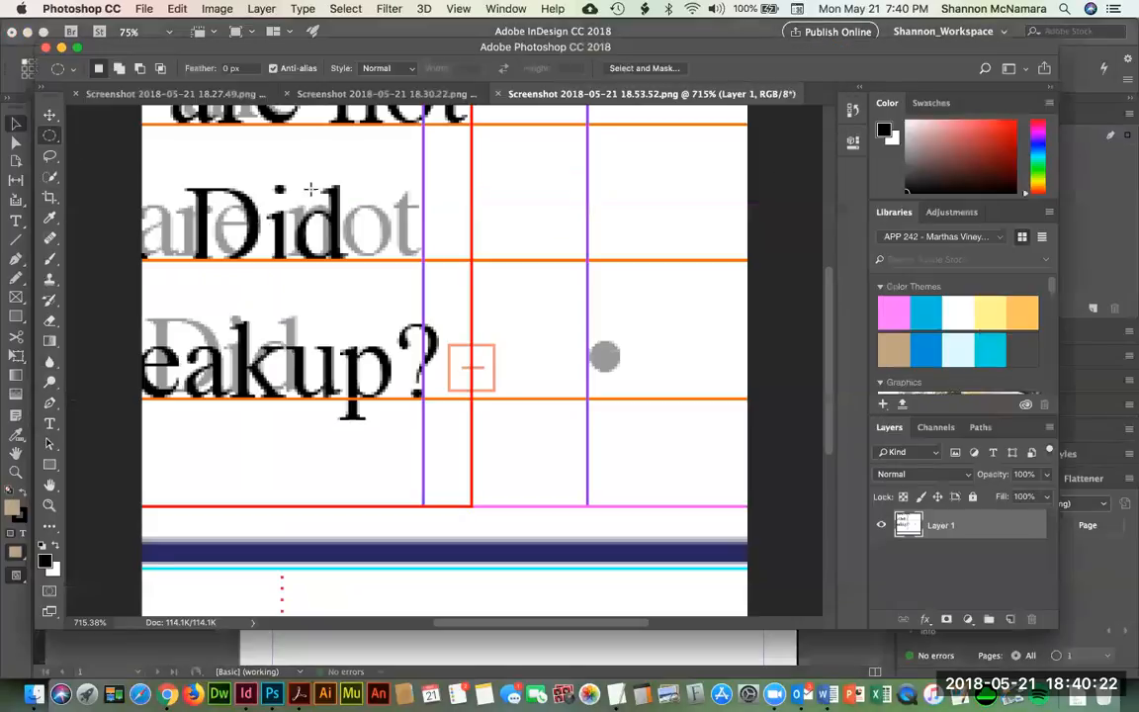
key(super+w)
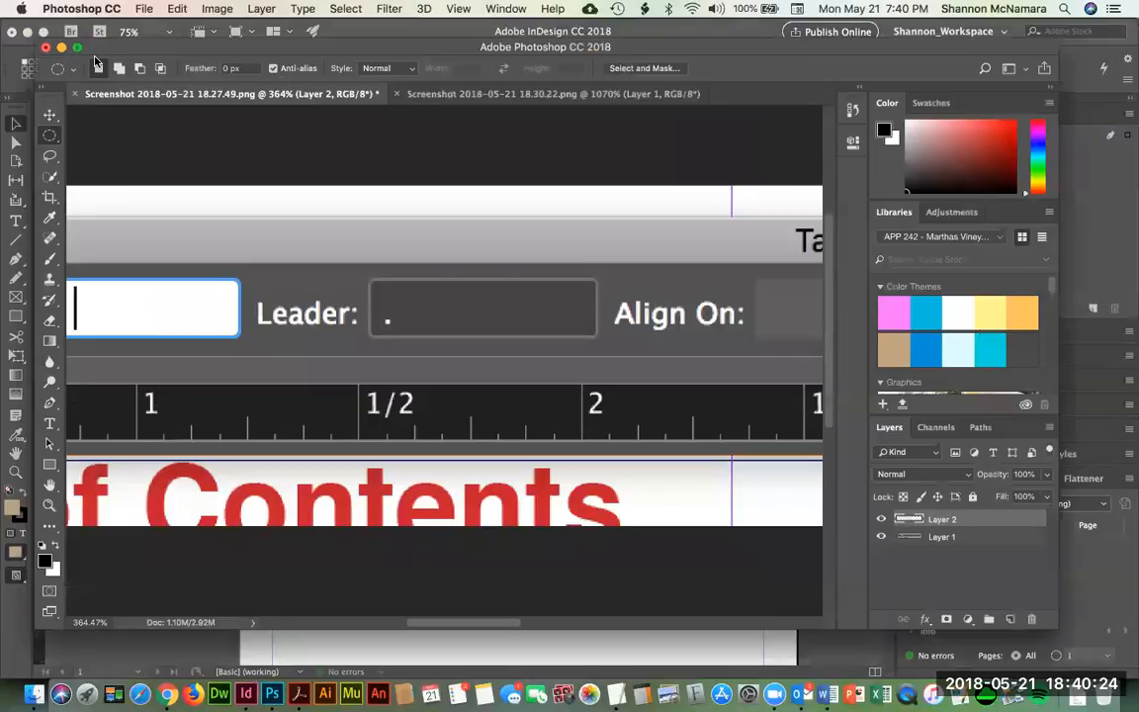
double_click(129, 47)
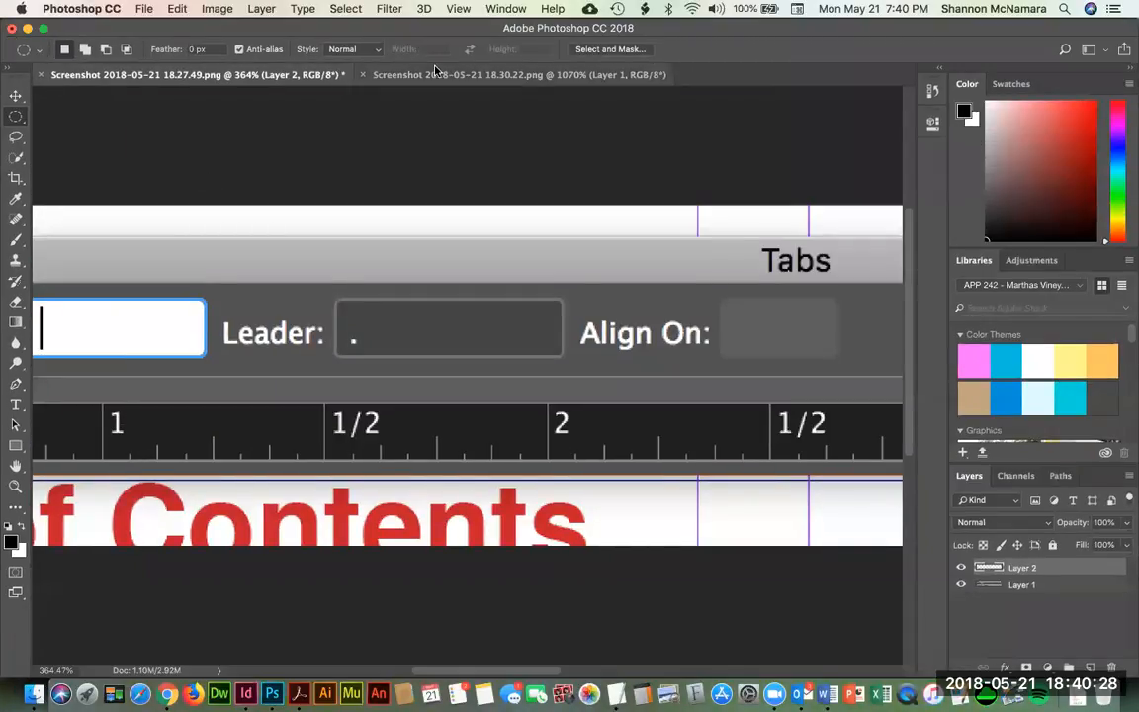
click(364, 76)
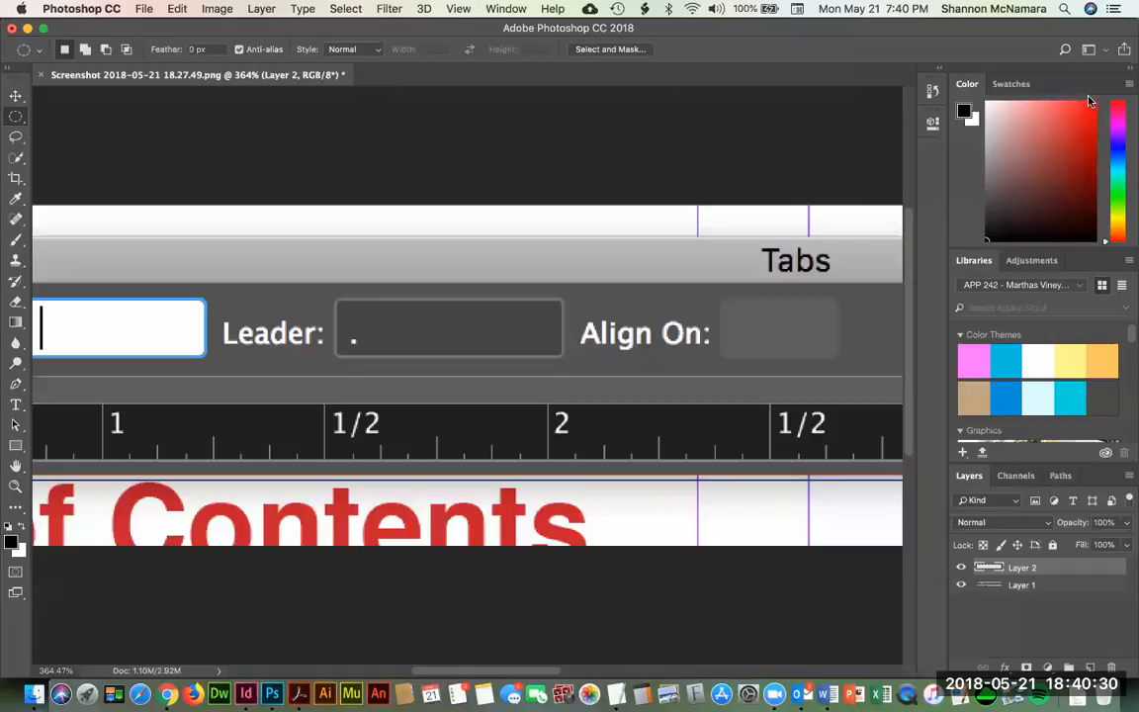
Step: Show the TipsTricks library in place of the APP 242 library
click(482, 8)
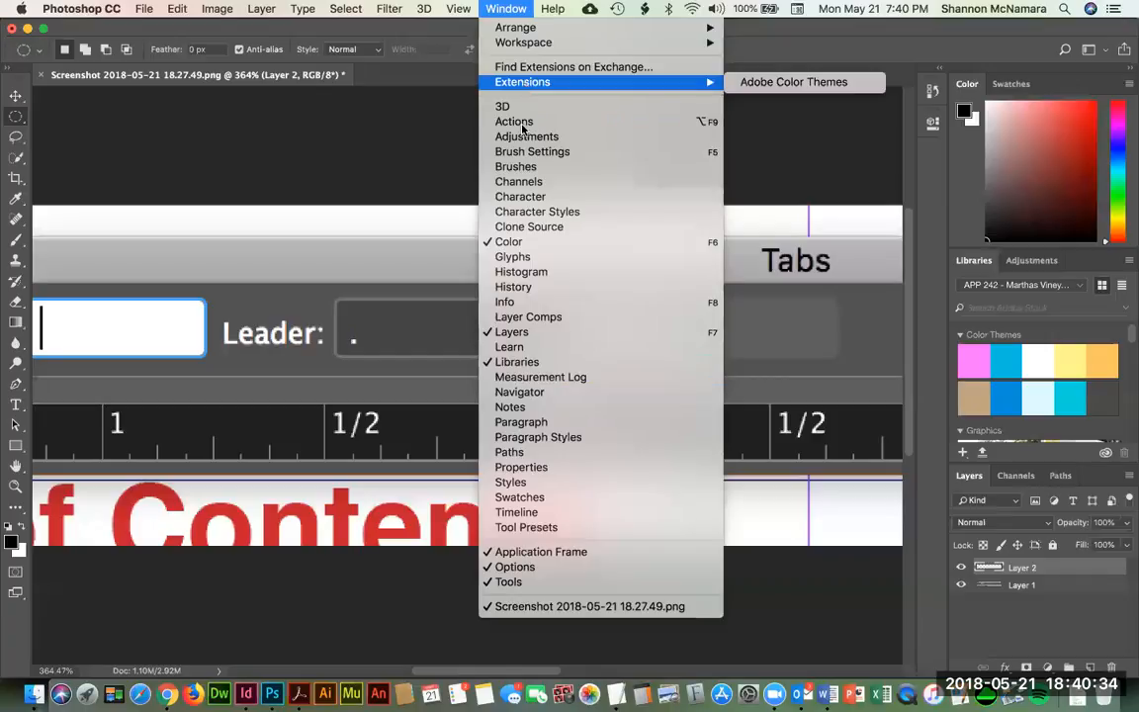
click(1052, 280)
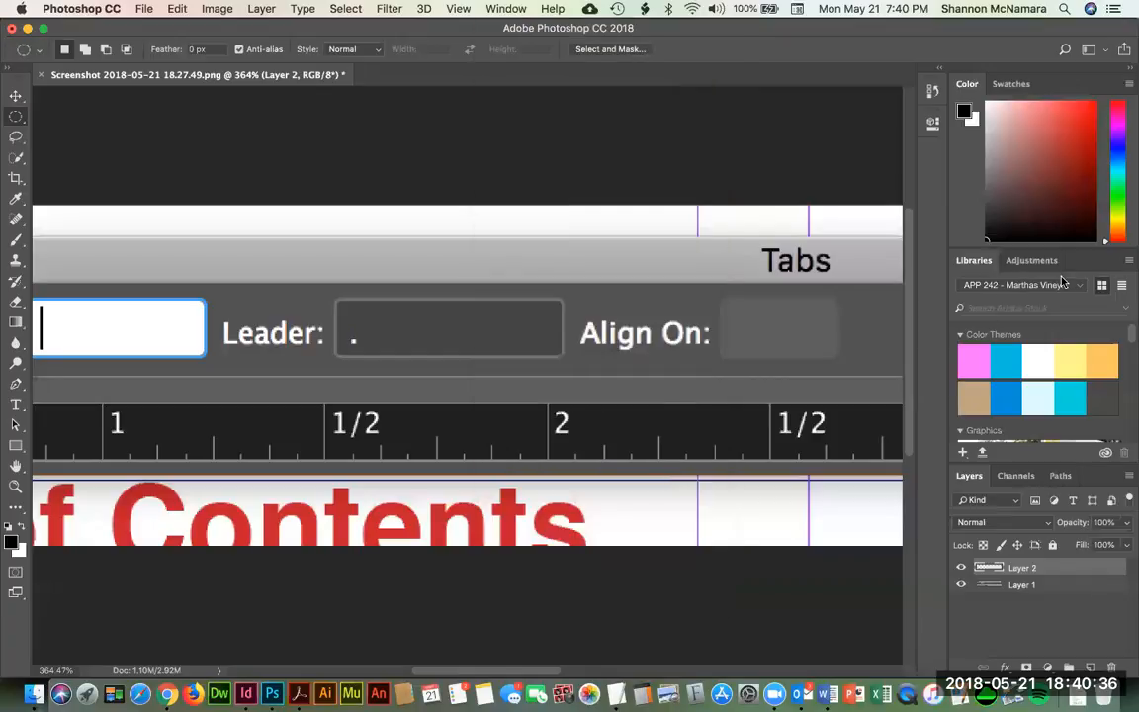
click(1077, 285)
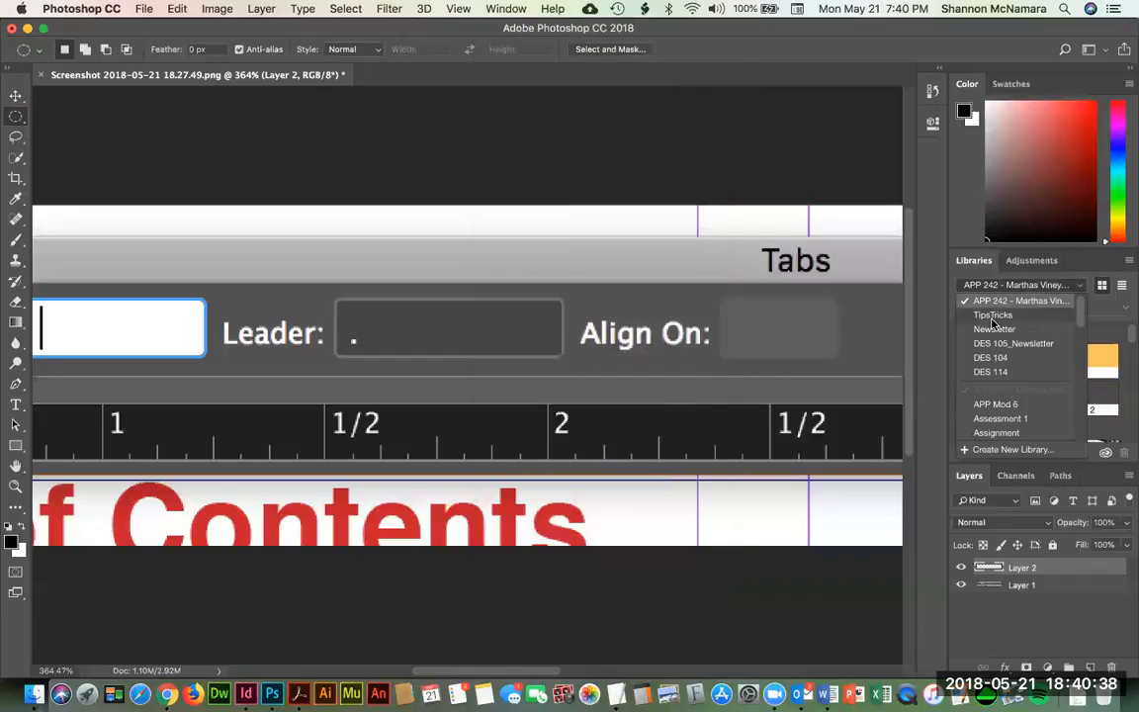
click(992, 316)
Step: Place the Twitter icon from the TipsTricks library as a linked smart object over the Leader field in the screenshot, suppressing the linking notice
drag(998, 425, 452, 229)
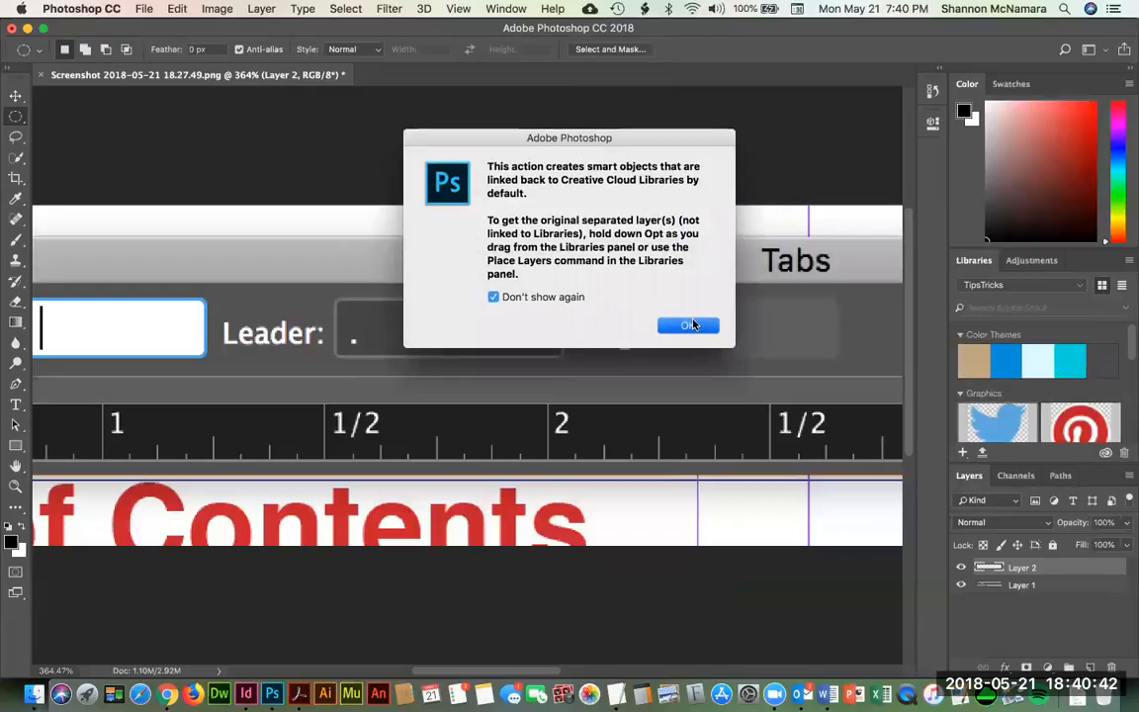
click(688, 325)
drag(481, 238, 497, 301)
key(Return)
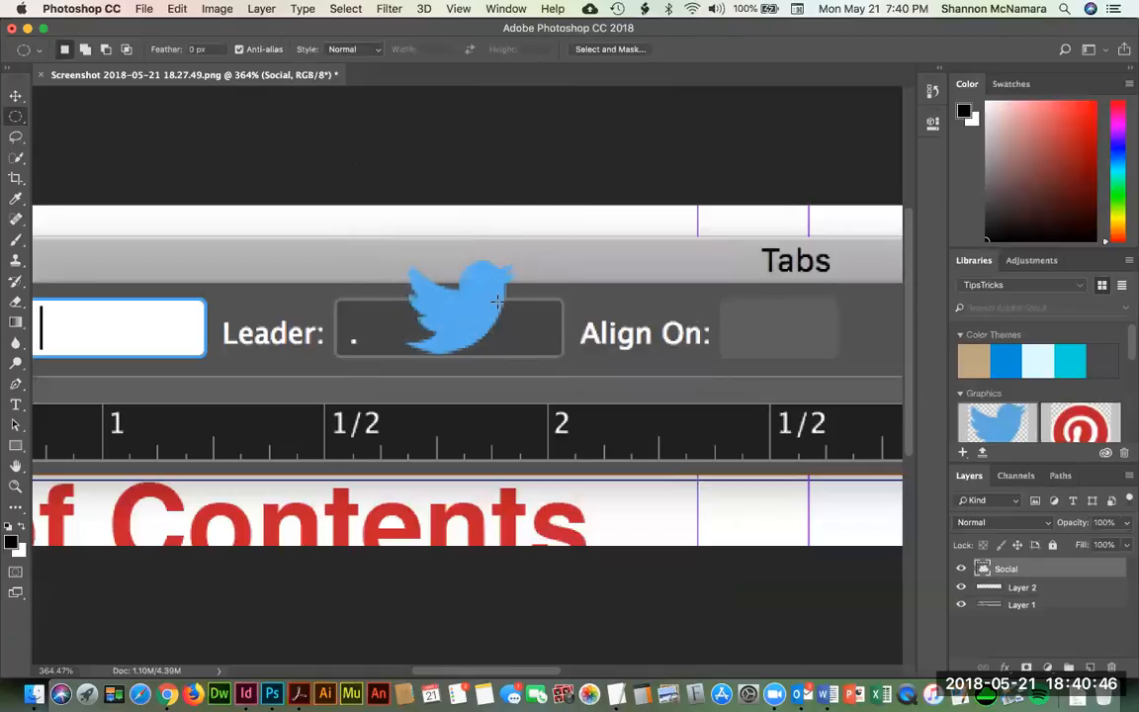
Step: Close the remaining screenshot document without saving its changes
click(43, 74)
click(516, 249)
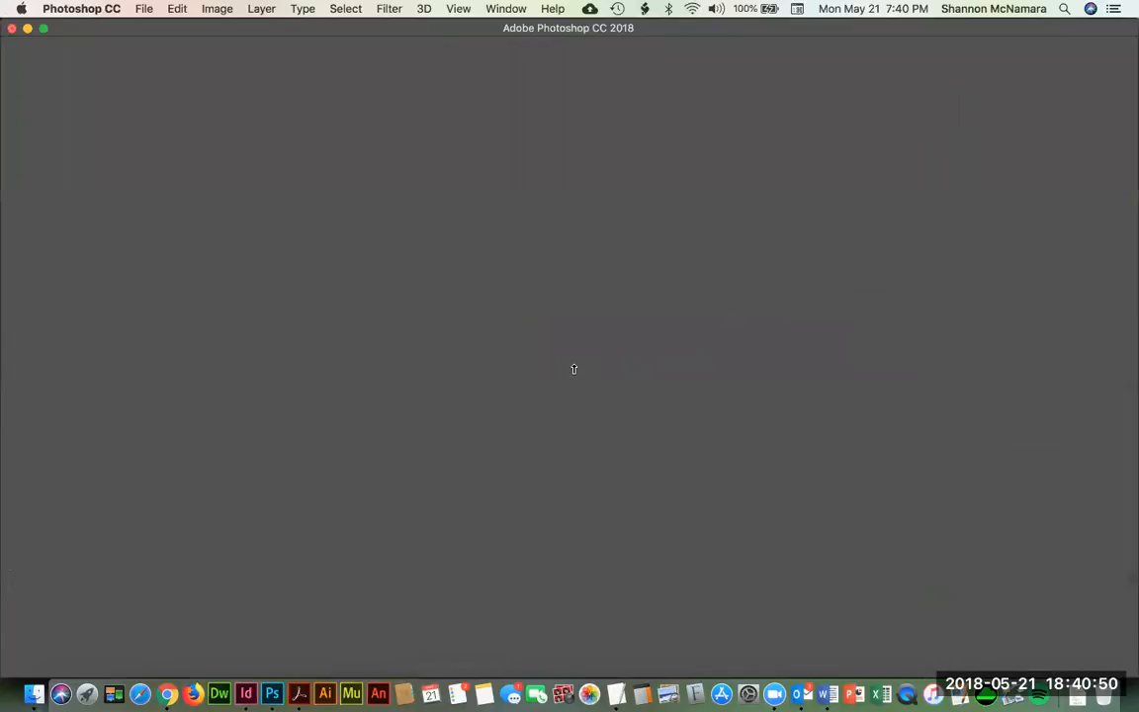
Step: Switch to the Chrome window with the DES 105_Wk4.pptx Assignment slide, and bring up the Zoom window
key(super+Tab)
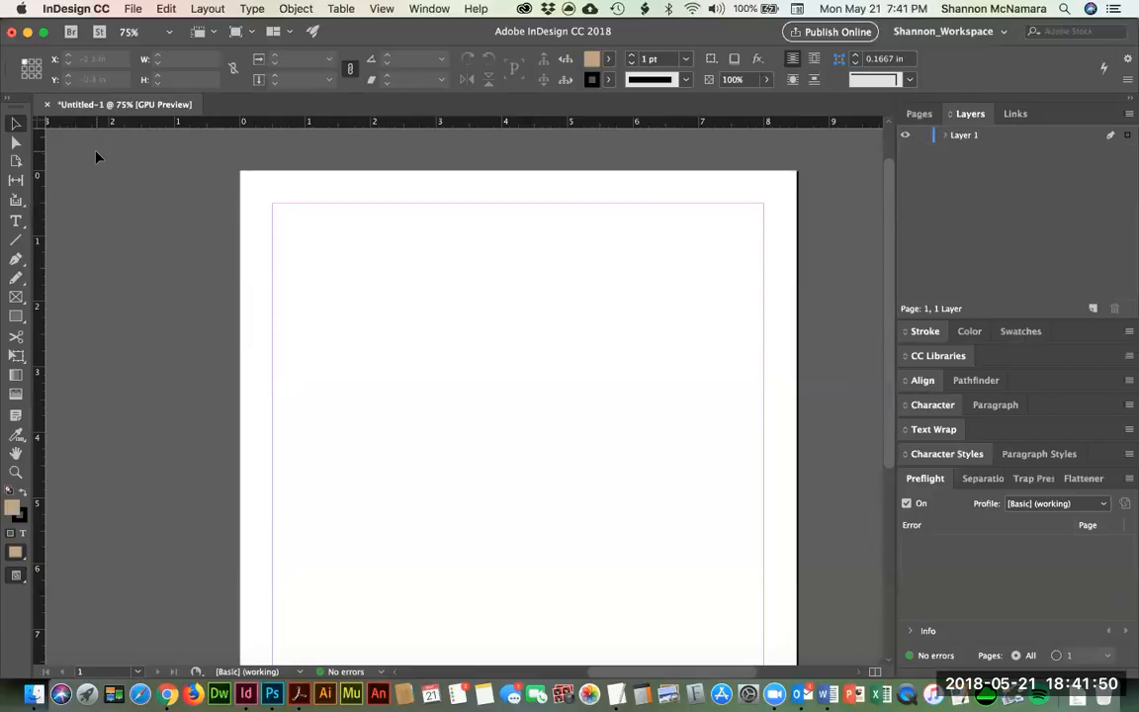
key(super+Tab)
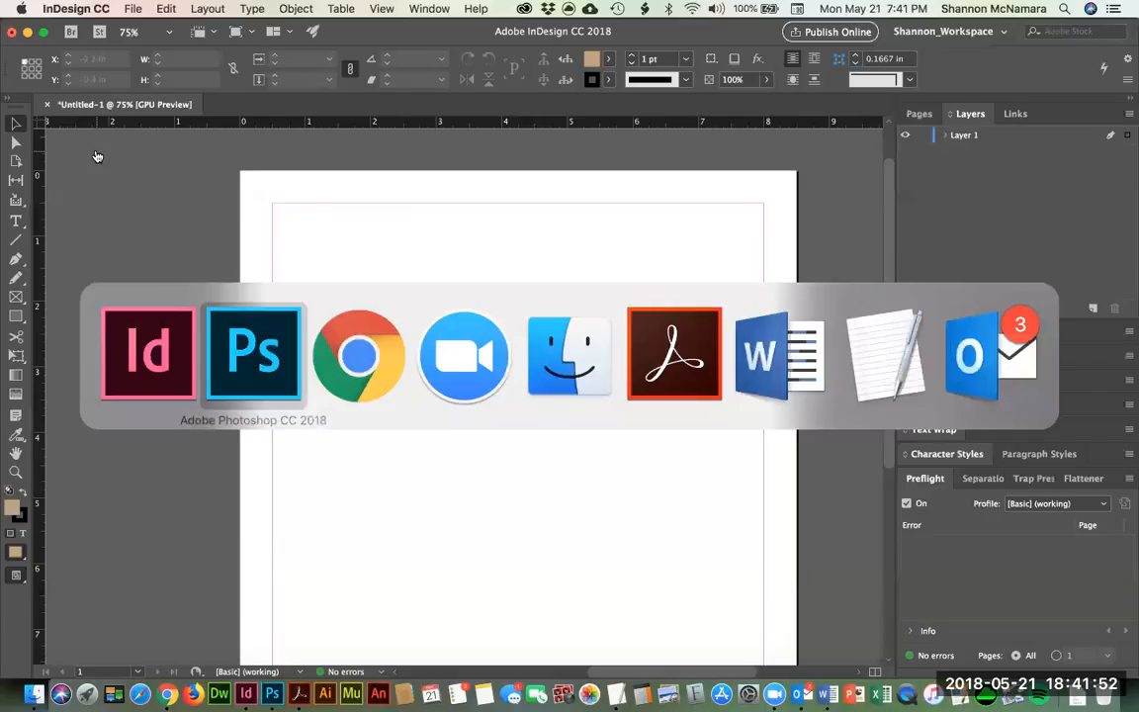
key(super+Tab)
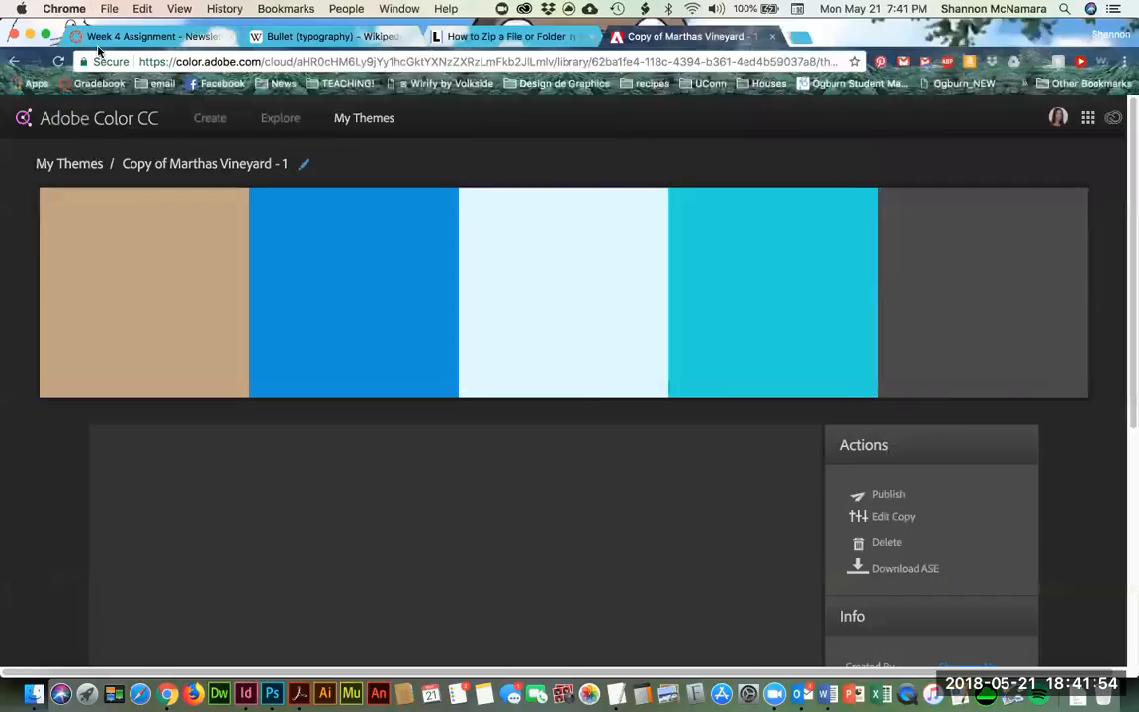
key(super+grave)
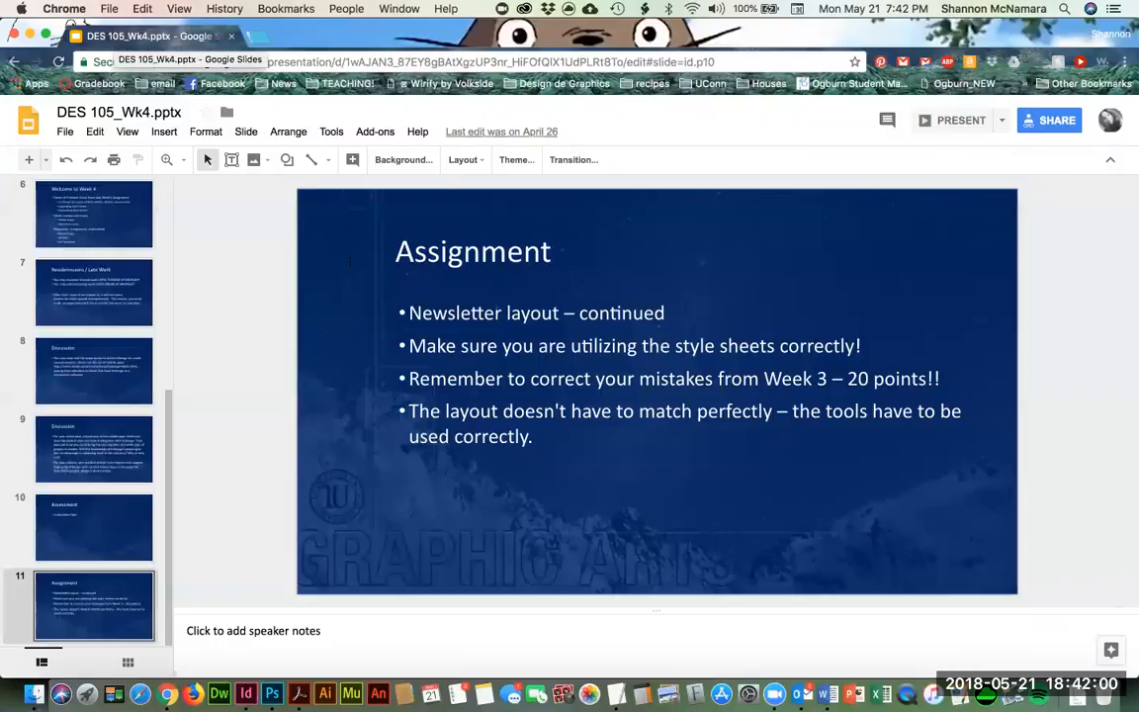
click(774, 694)
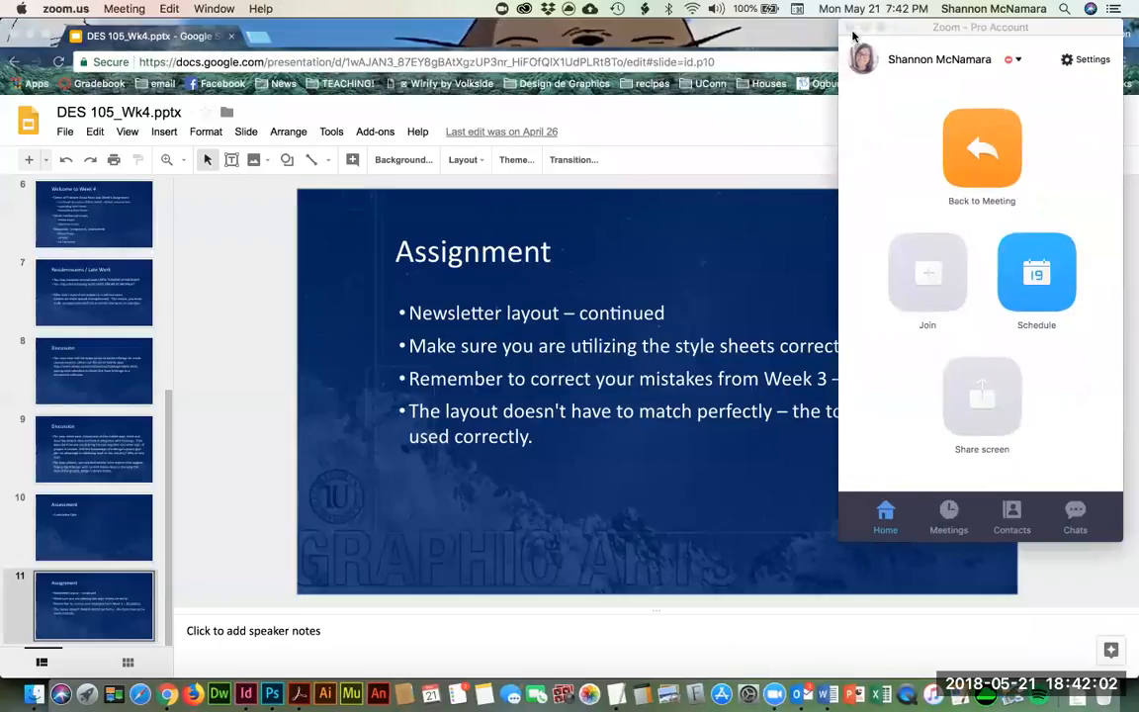